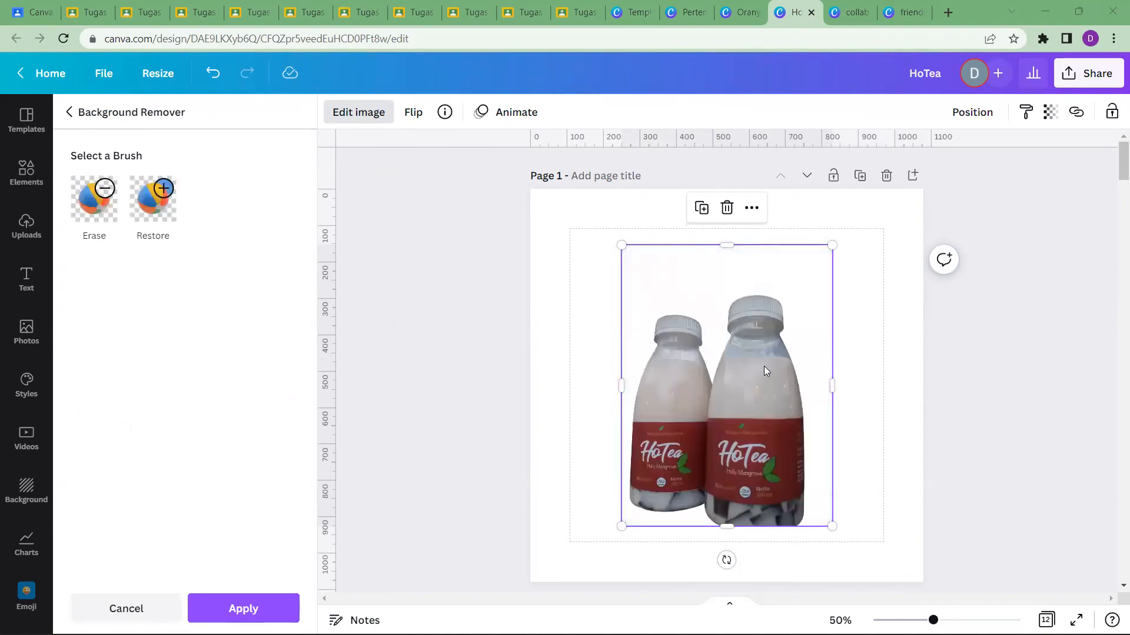
Apply the background removal to the bottle photo on page 1 and deselect it
click(265, 608)
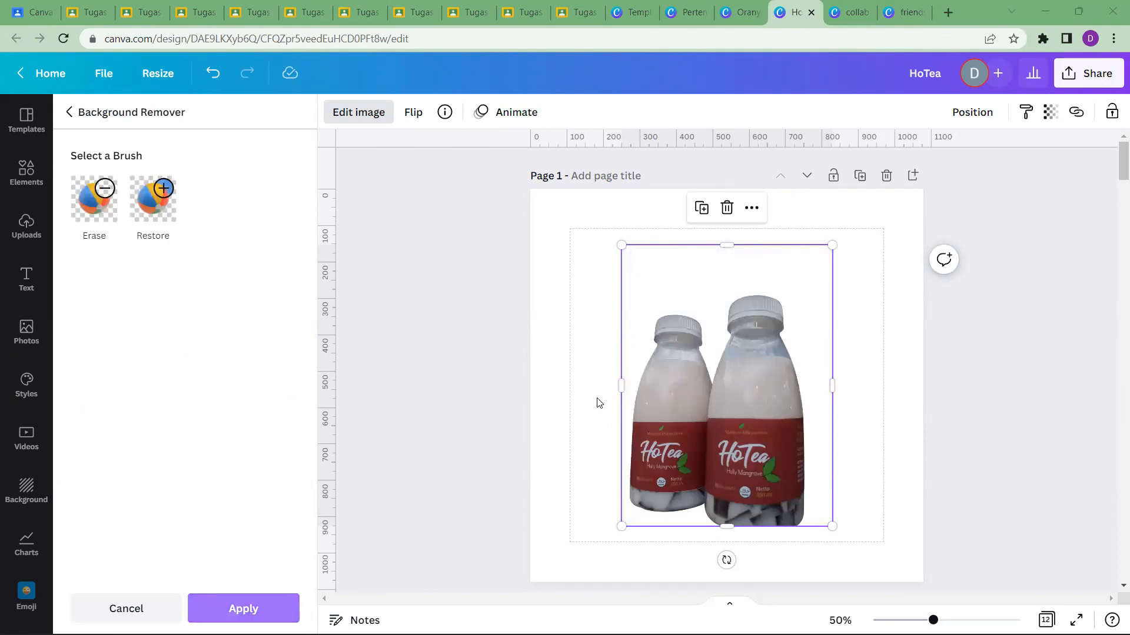
click(864, 391)
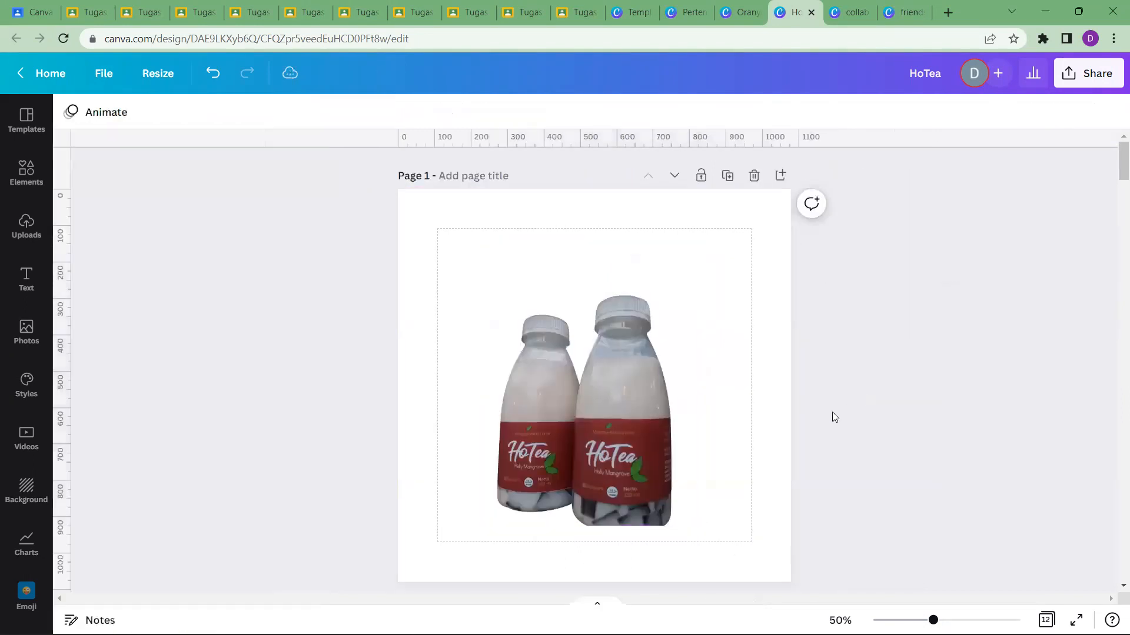
mouse_move(933, 620)
mouse_down()
mouse_move(974, 620)
mouse_move(934, 620)
mouse_up()
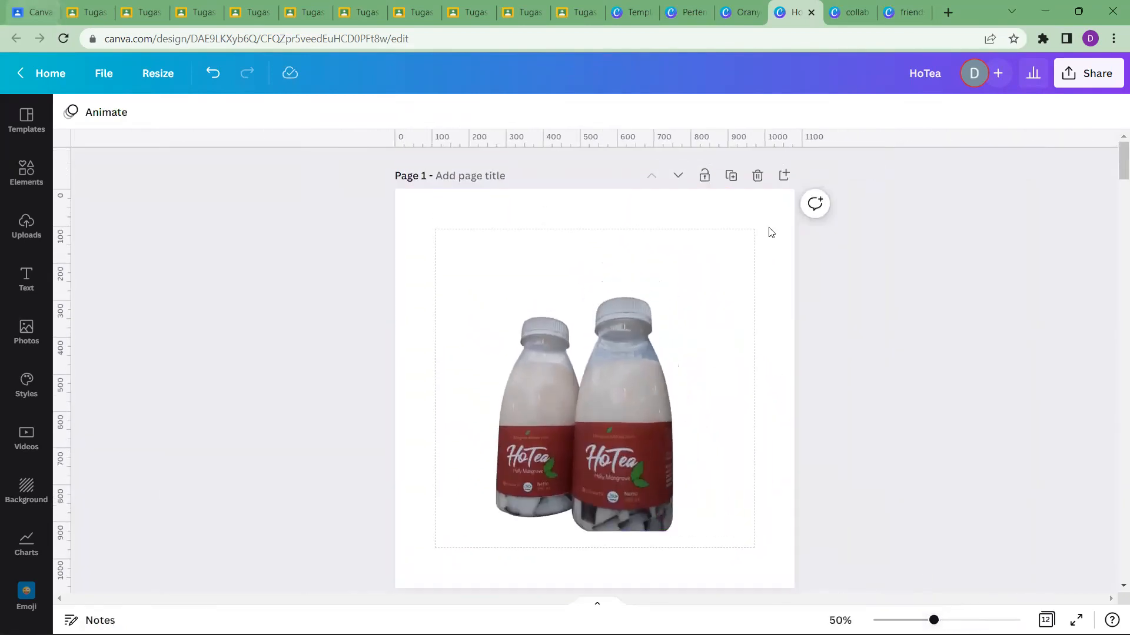
Set the saturation of the cut-out bottle photo on page 1 to 83
click(546, 300)
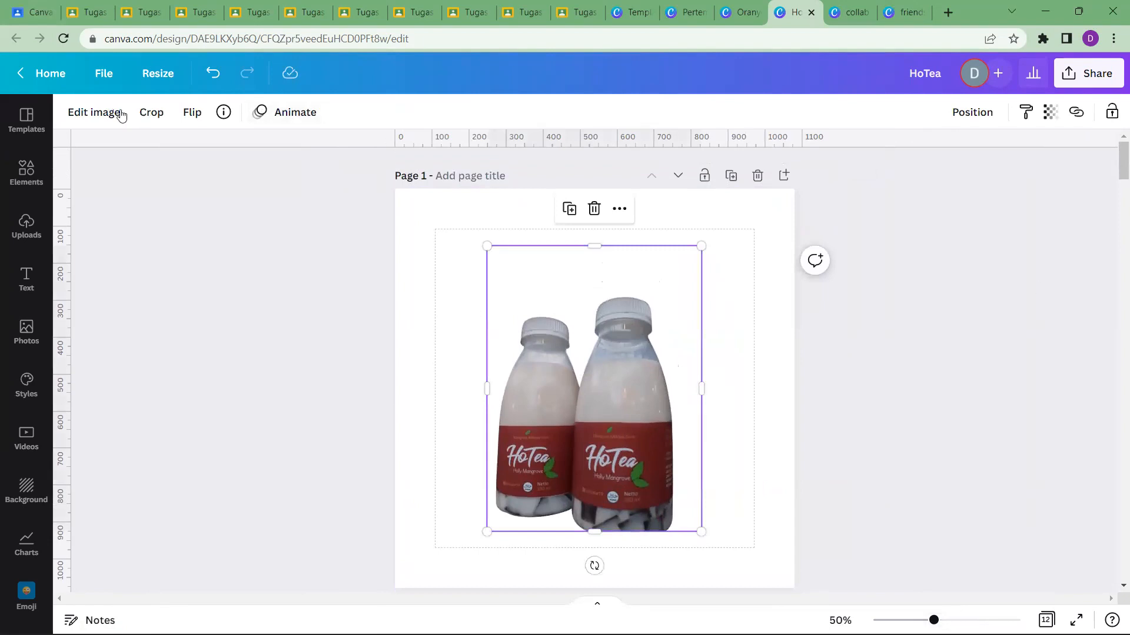
click(97, 115)
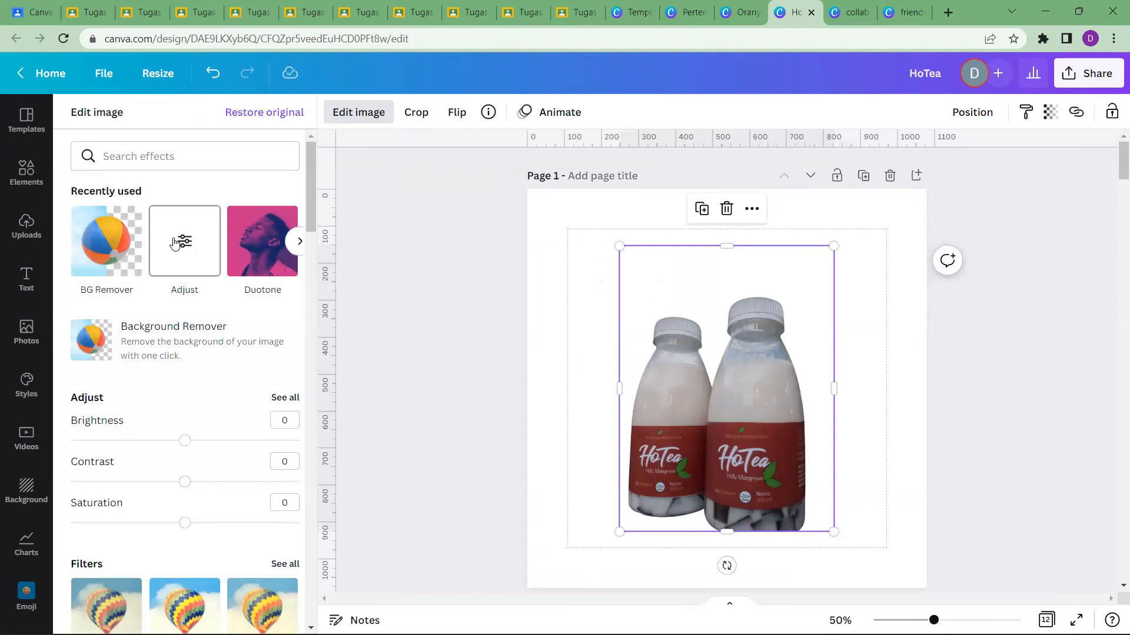
click(188, 248)
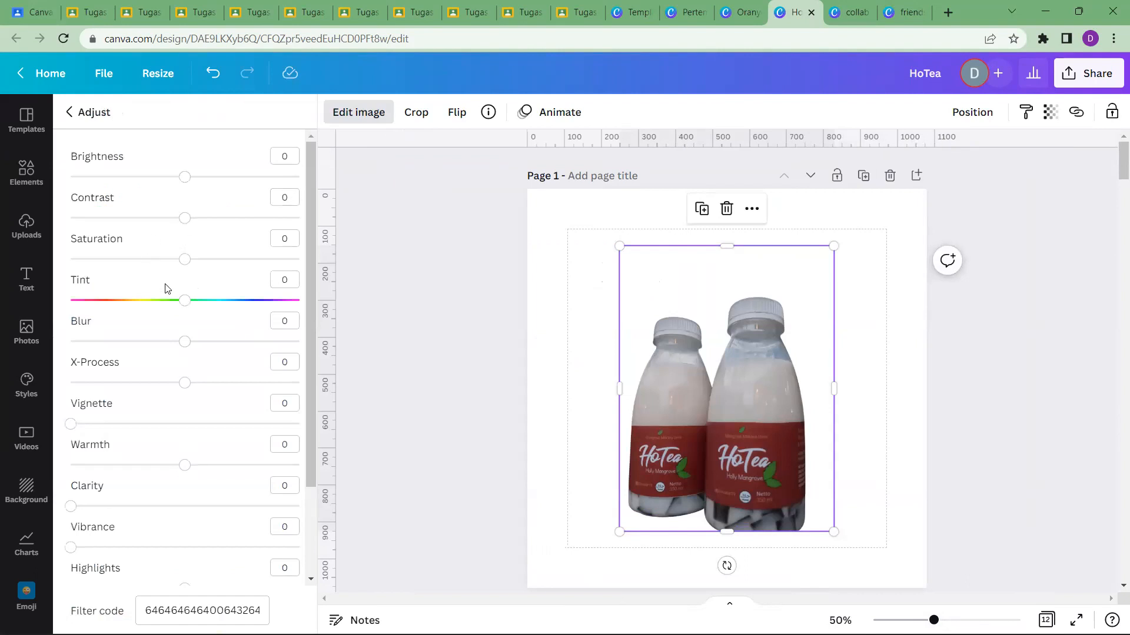
drag(184, 263, 284, 281)
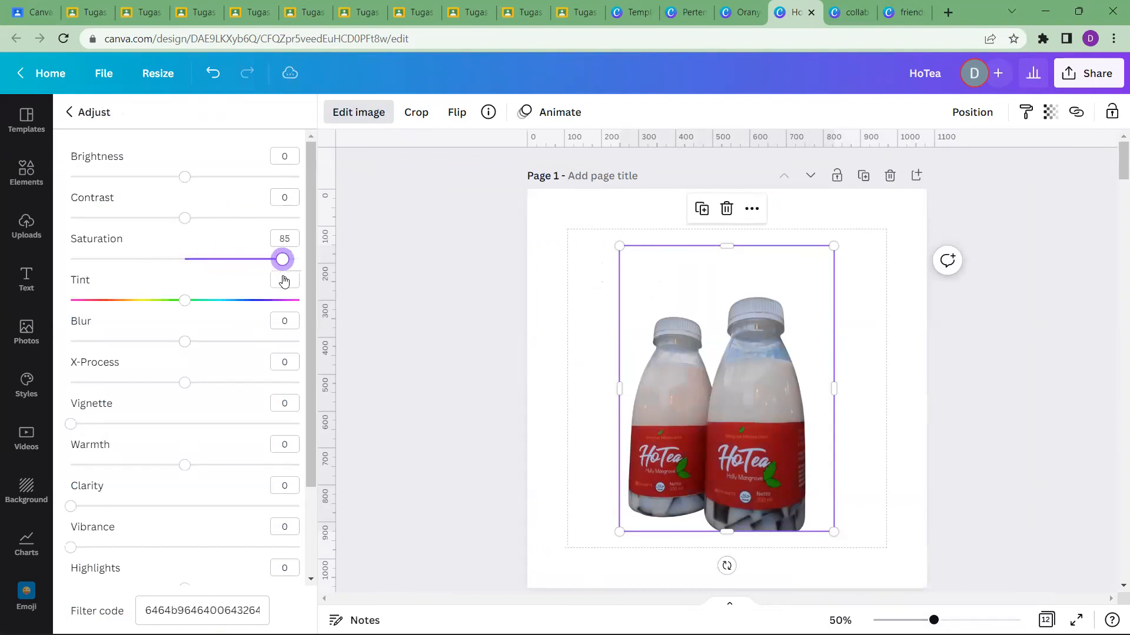
scroll(831, 394, down, 4)
scroll(830, 394, up, 2)
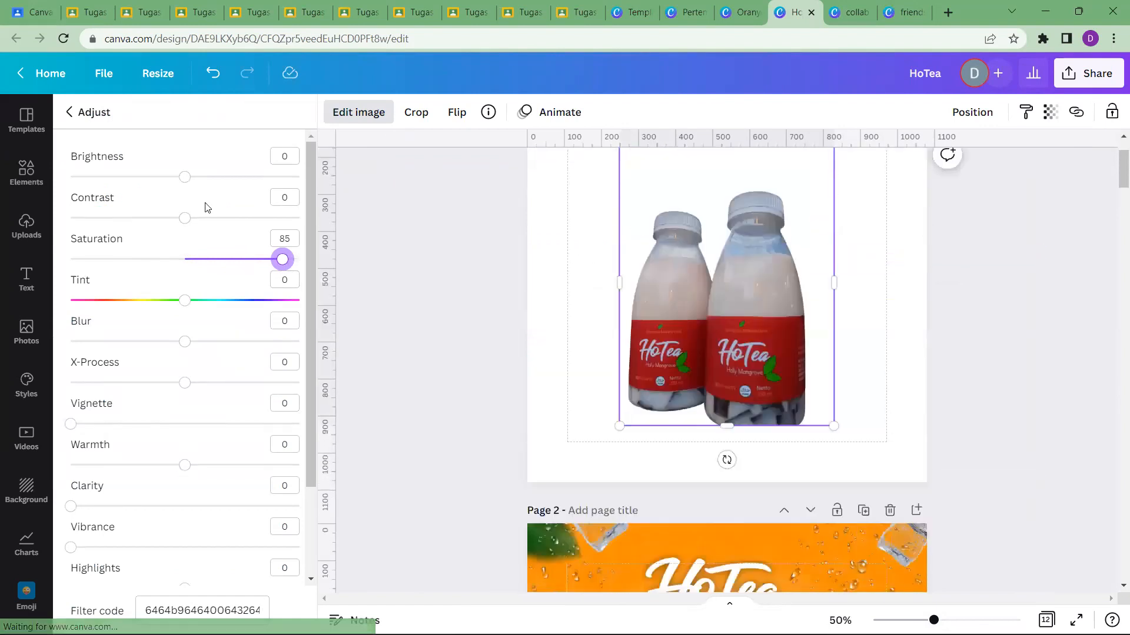
drag(282, 259, 186, 268)
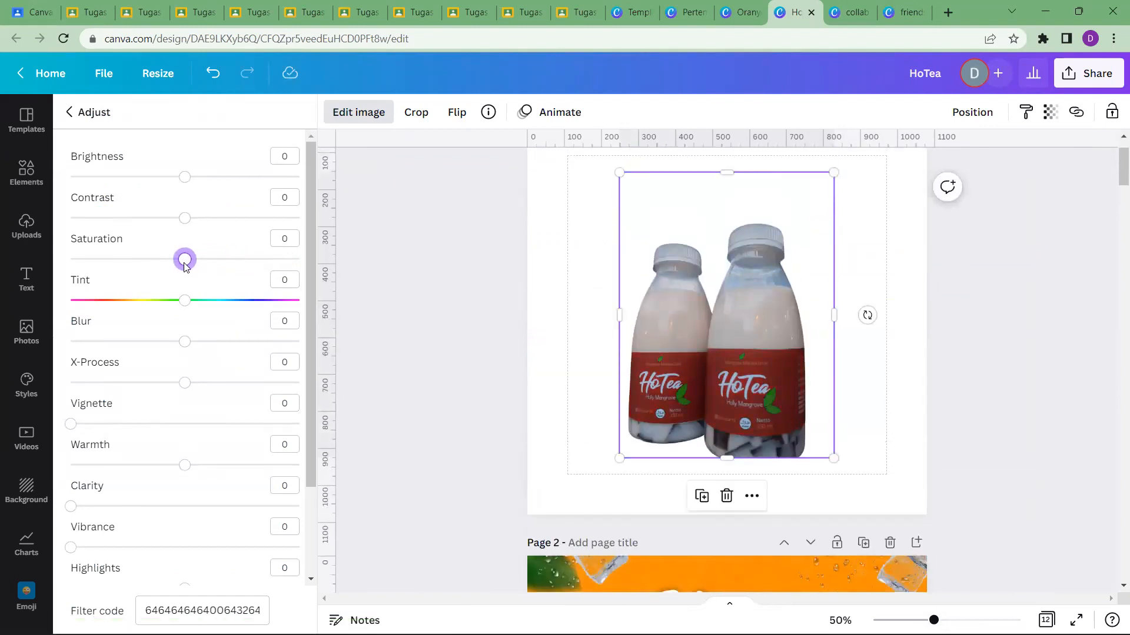
drag(184, 262, 281, 277)
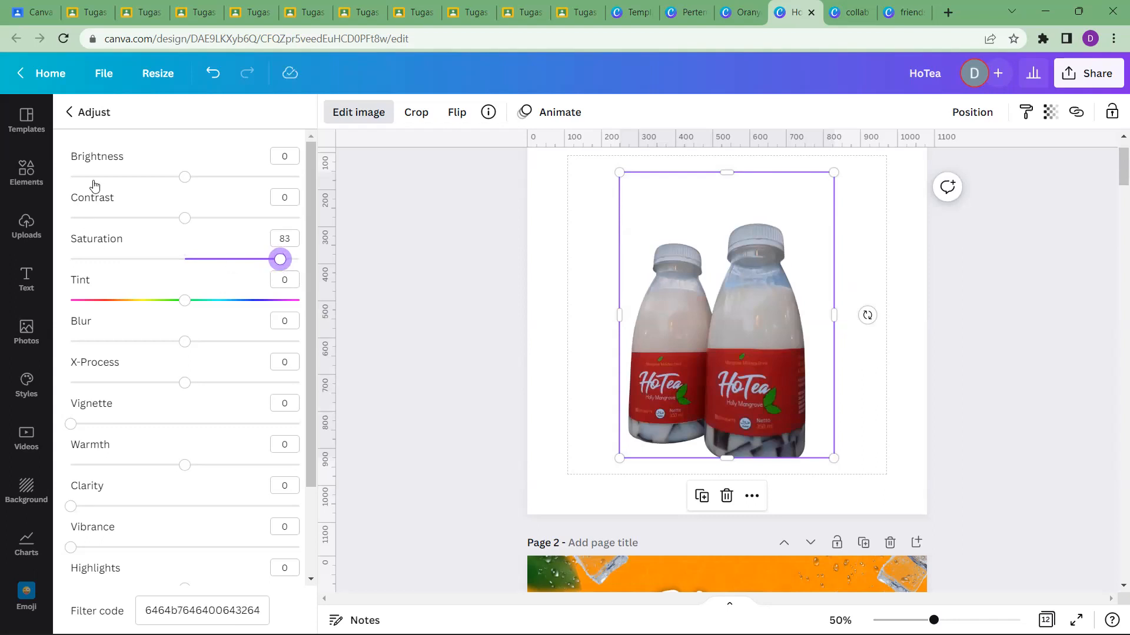
Set the cut-out bottle photo's contrast to -15 and its brightness to 11
drag(192, 219, 170, 235)
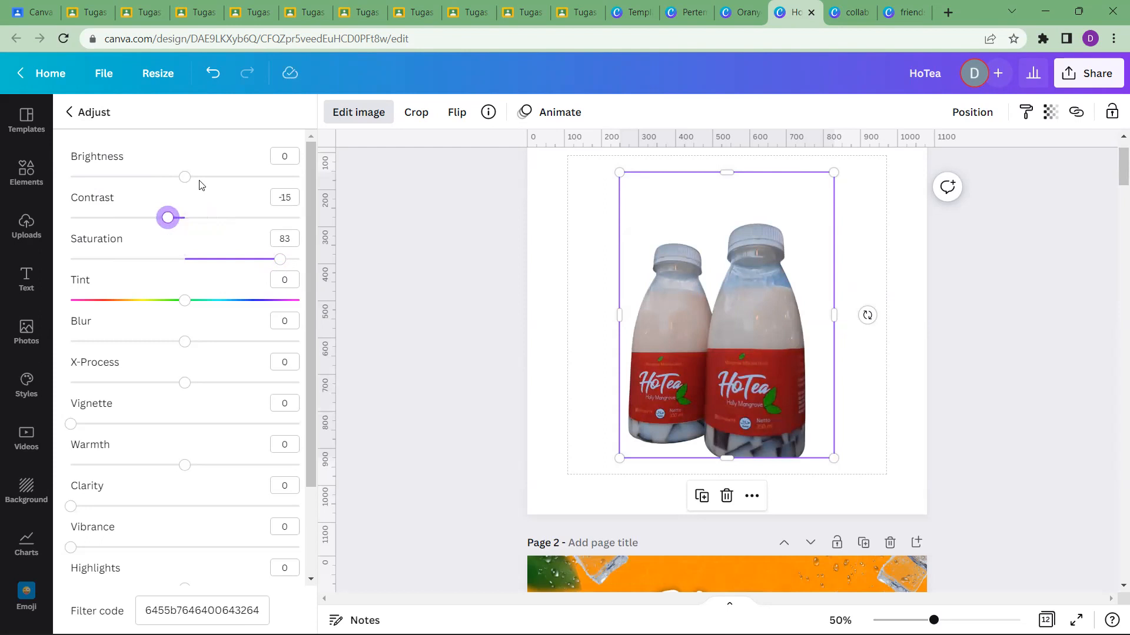
drag(185, 176, 203, 195)
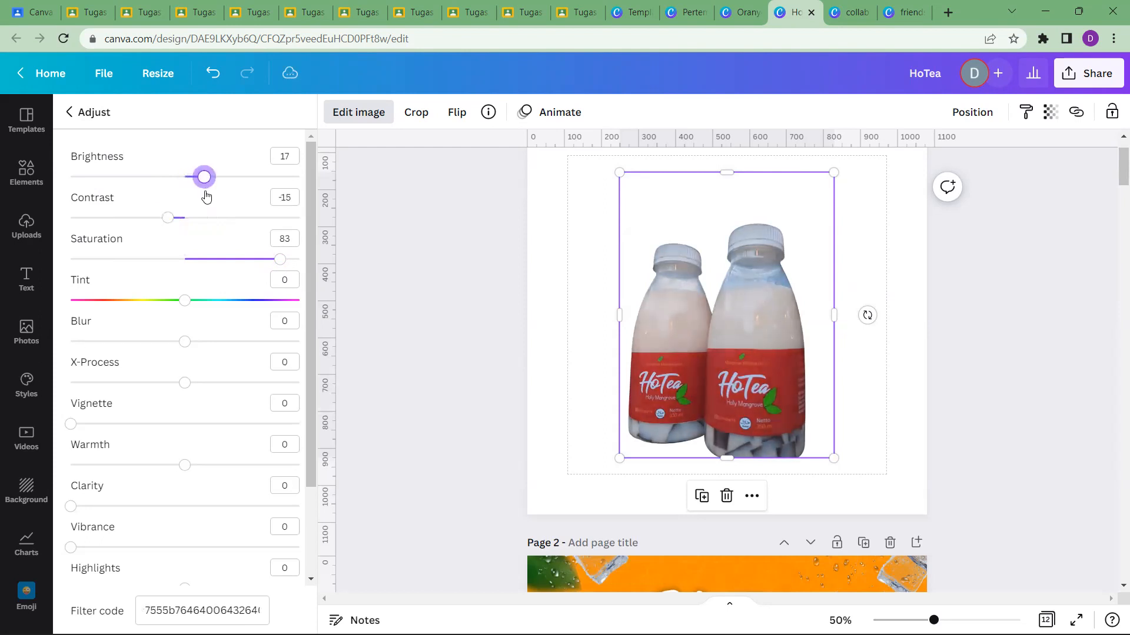
mouse_move(194, 190)
mouse_down()
mouse_move(185, 194)
mouse_move(199, 198)
mouse_up()
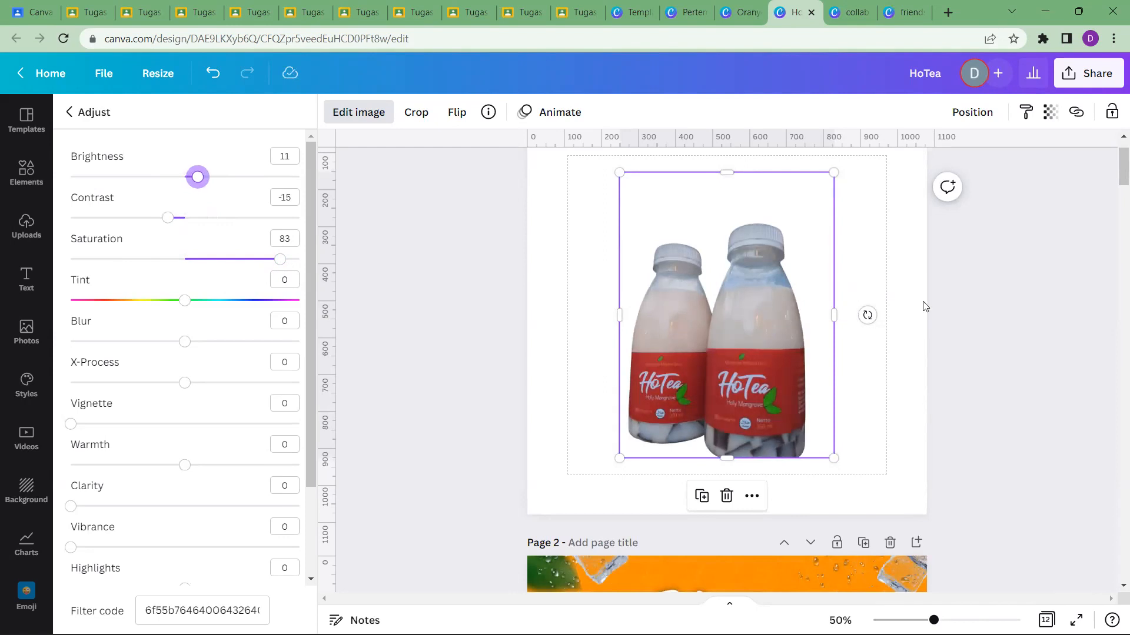
Insert the original bottle photo from the uploads on page 1 and arrange it beside the cut-out version
scroll(920, 306, down, 4)
click(25, 226)
click(89, 304)
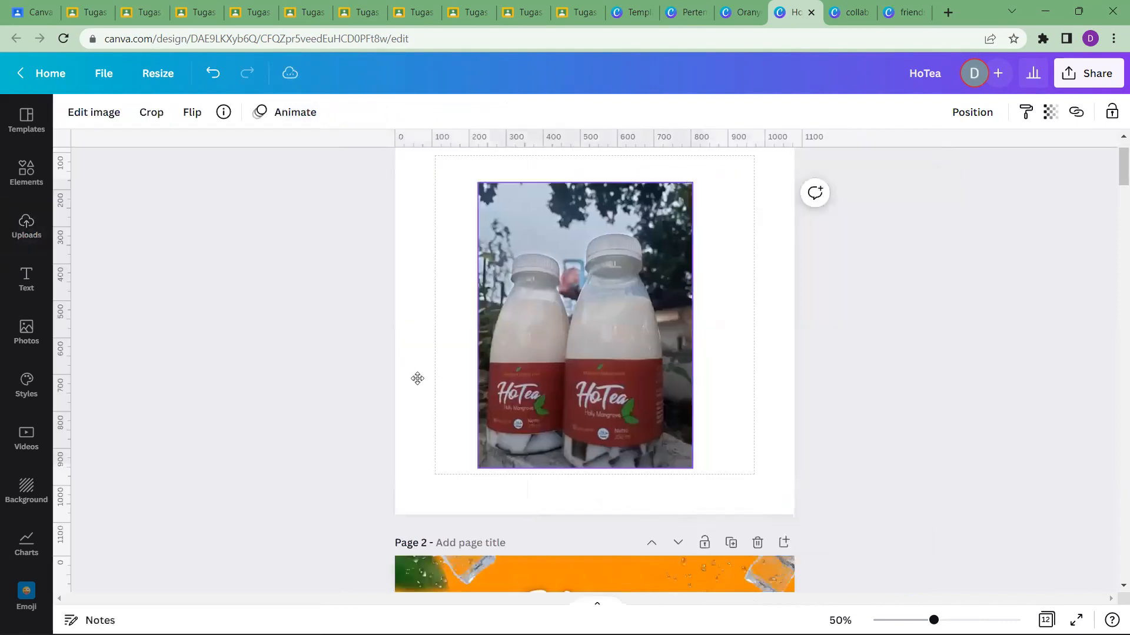
drag(418, 378, 694, 383)
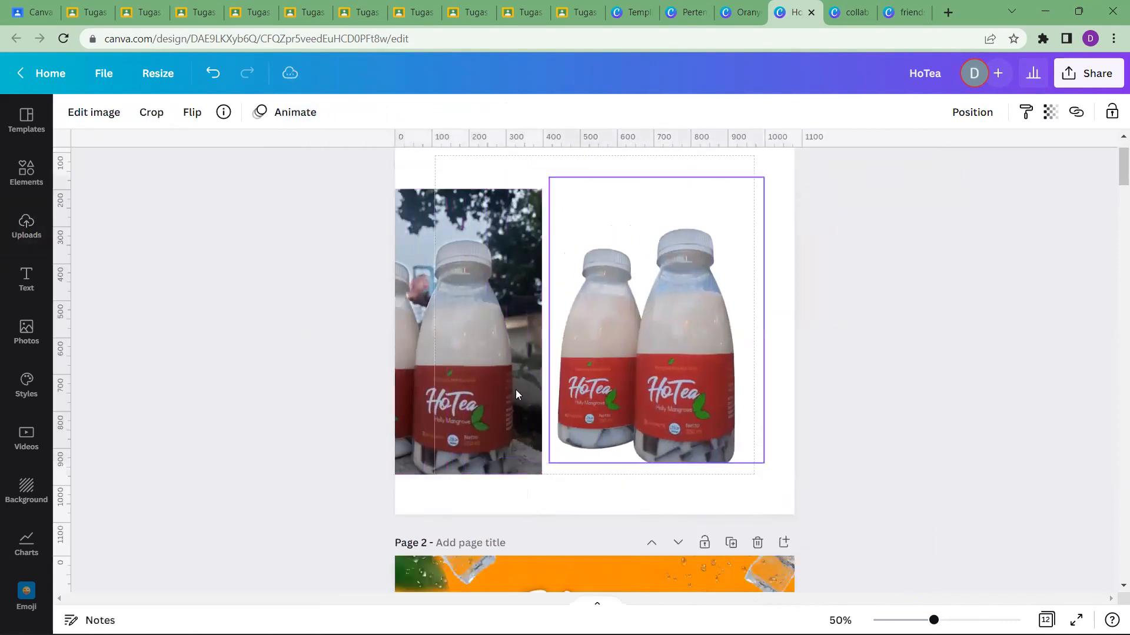
mouse_move(476, 393)
mouse_down()
mouse_move(509, 393)
mouse_move(481, 393)
mouse_up()
Set the cut-out bottle photo's warmth to 45 and its brightness to 14
click(94, 112)
click(105, 245)
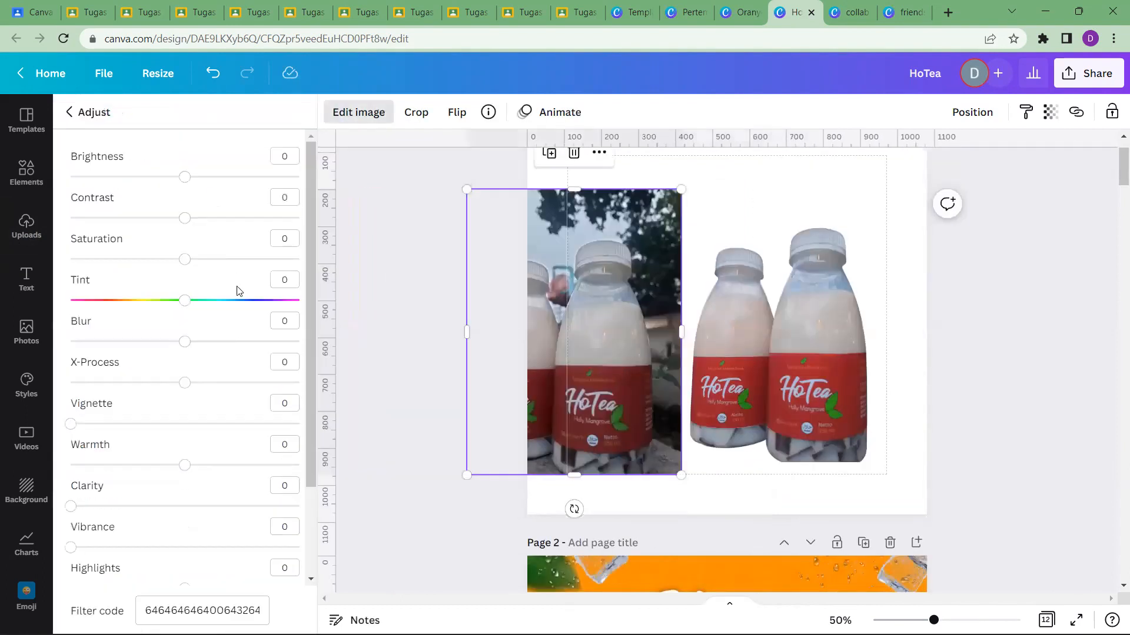
click(727, 291)
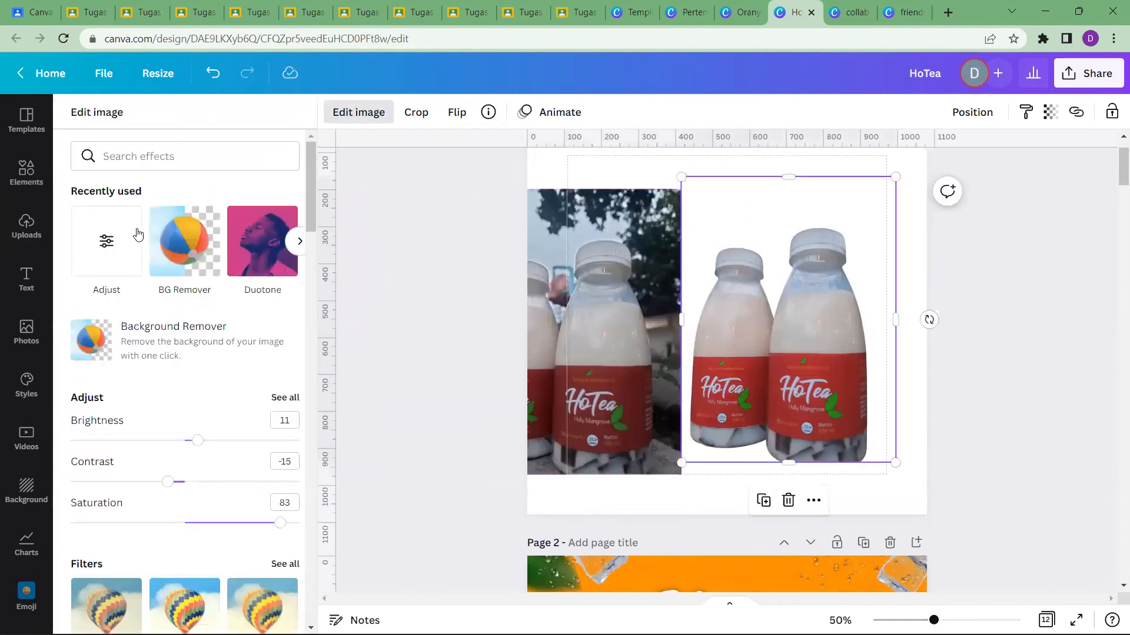
click(105, 241)
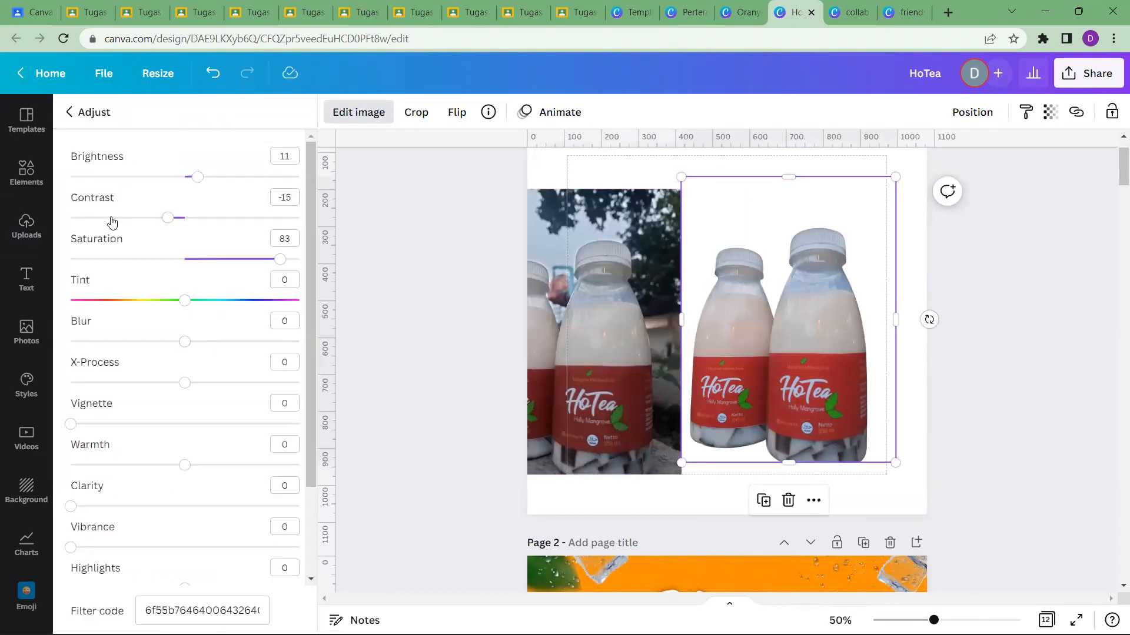
scroll(170, 329, down, 2)
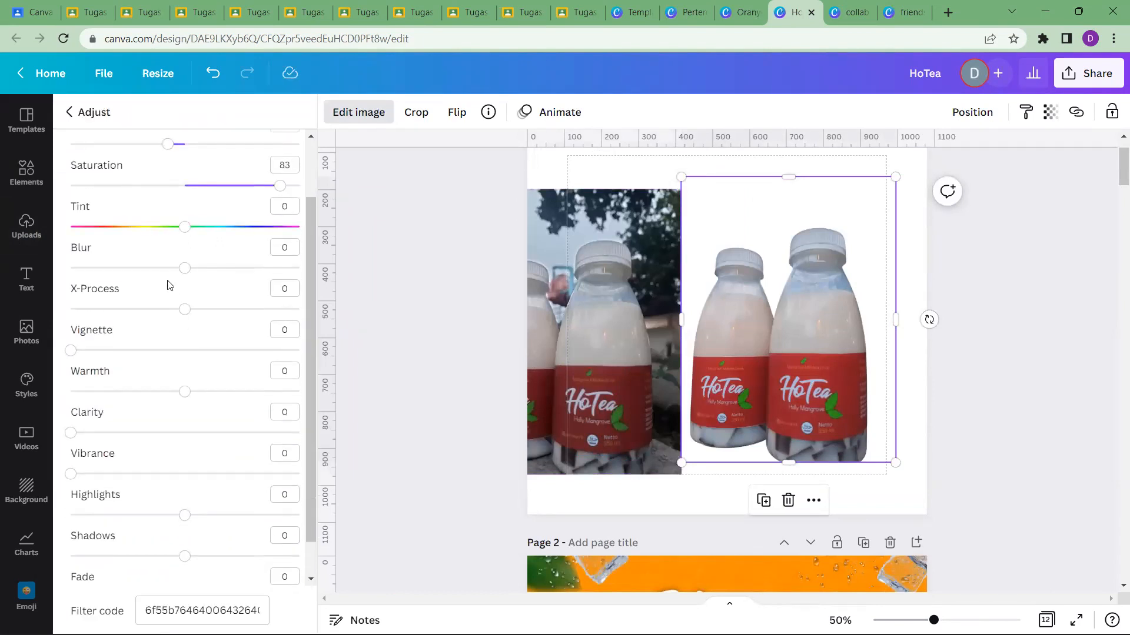
drag(184, 392, 238, 415)
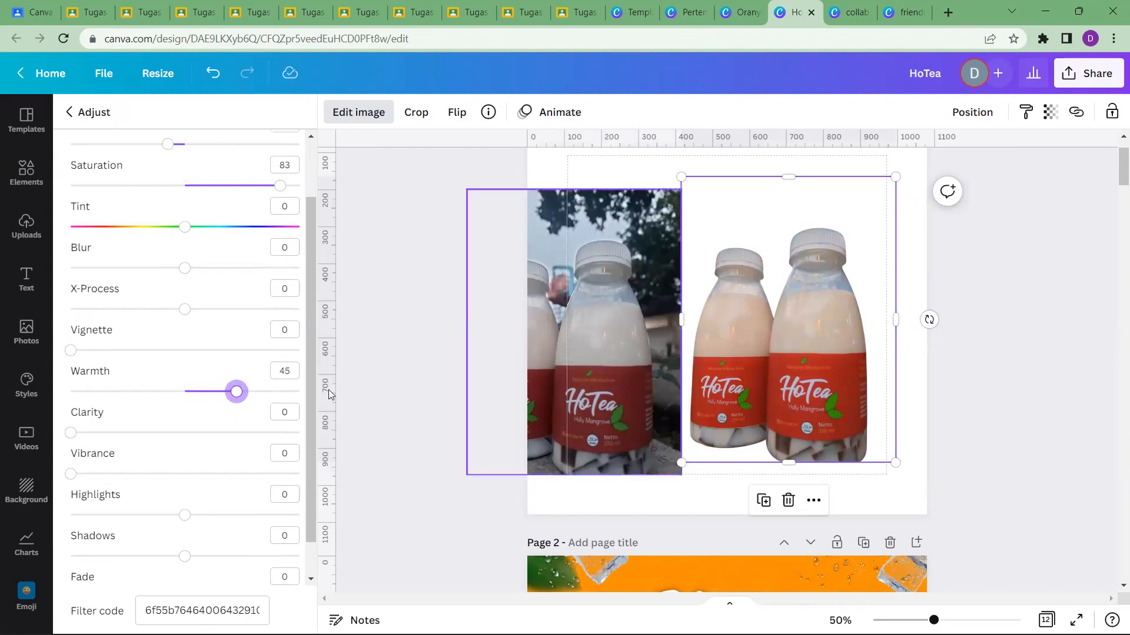
scroll(197, 389, up, 2)
mouse_move(199, 180)
mouse_down()
mouse_move(221, 185)
mouse_move(200, 194)
mouse_up()
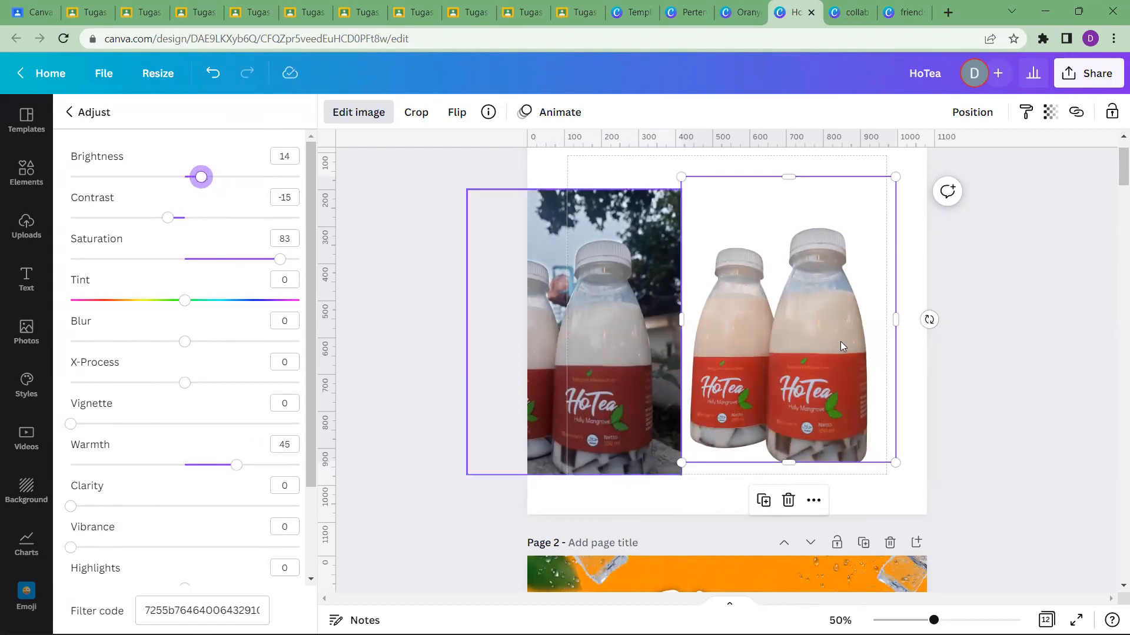
Shrink the original and cut-out bottle photos to a similar size and line them up side by side on page 1
click(967, 365)
drag(492, 381, 497, 369)
drag(340, 175, 393, 247)
mouse_move(454, 359)
mouse_down()
mouse_move(465, 339)
mouse_move(451, 353)
mouse_up()
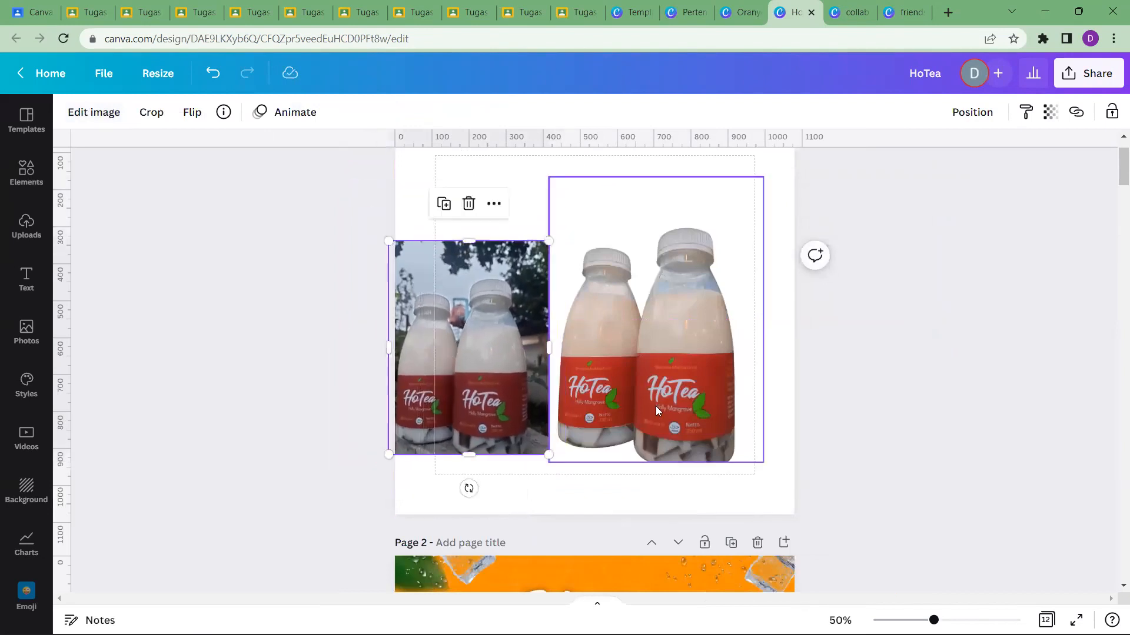
click(656, 406)
drag(764, 177, 714, 241)
drag(631, 346, 674, 347)
drag(459, 364, 493, 365)
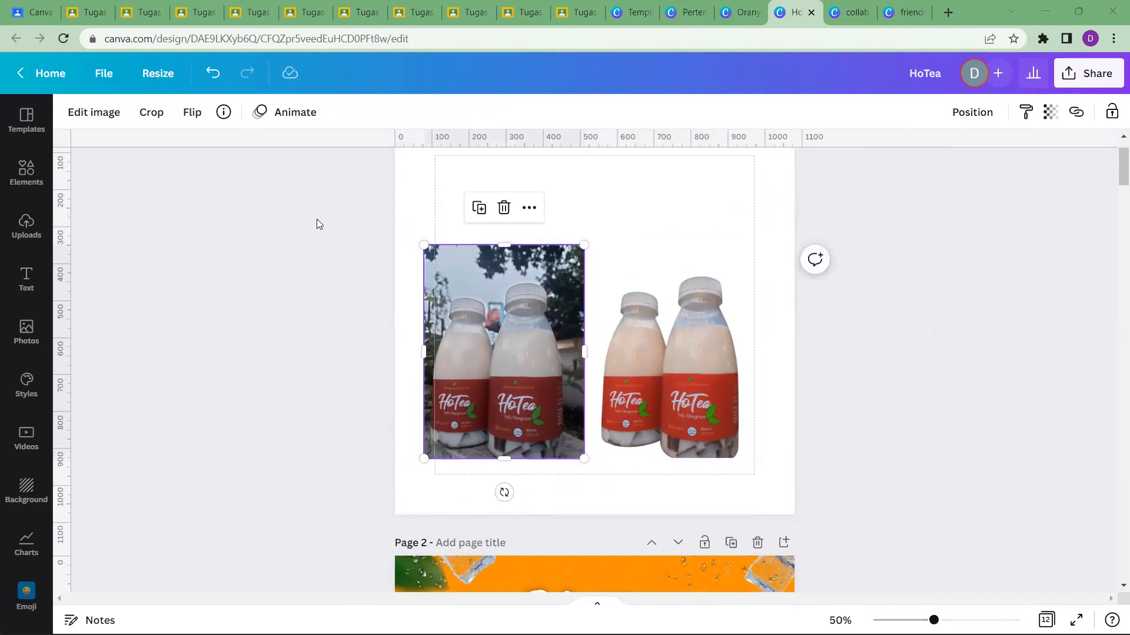
click(285, 210)
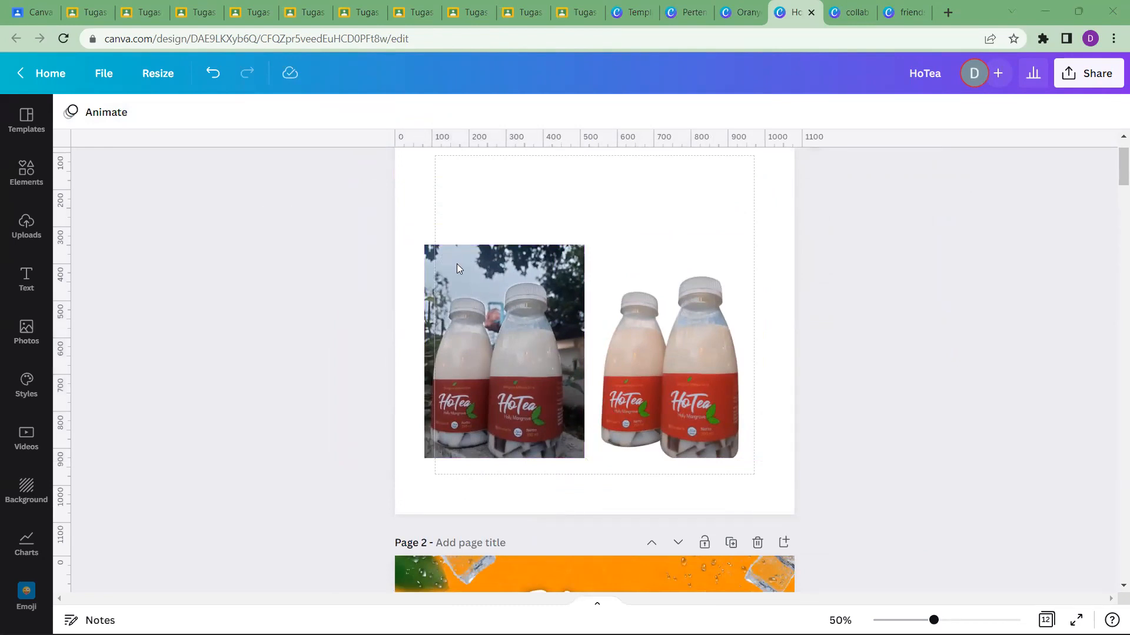
Search Google for "remove bg" in a new browser tab and open the remove.bg website
key(ctrl+t)
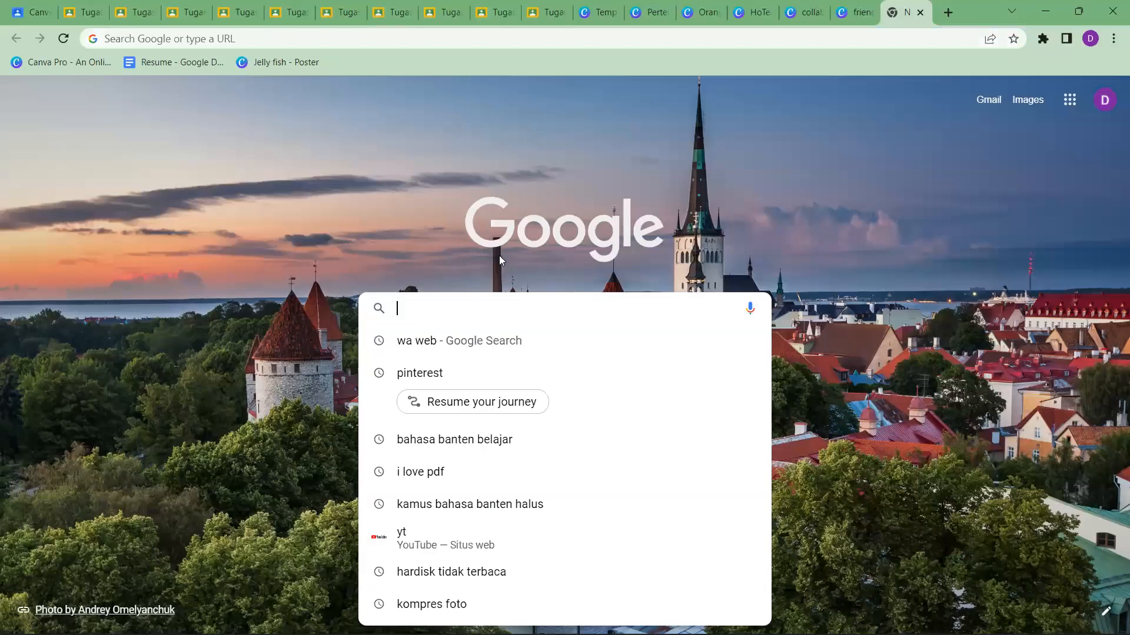
text(rem)
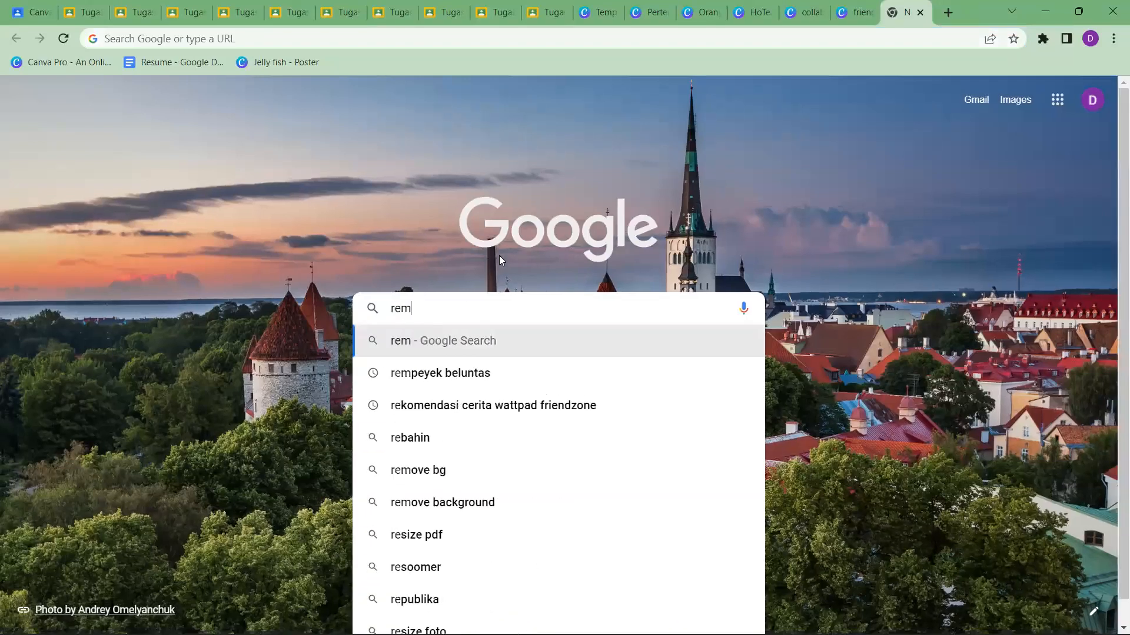
text(o)
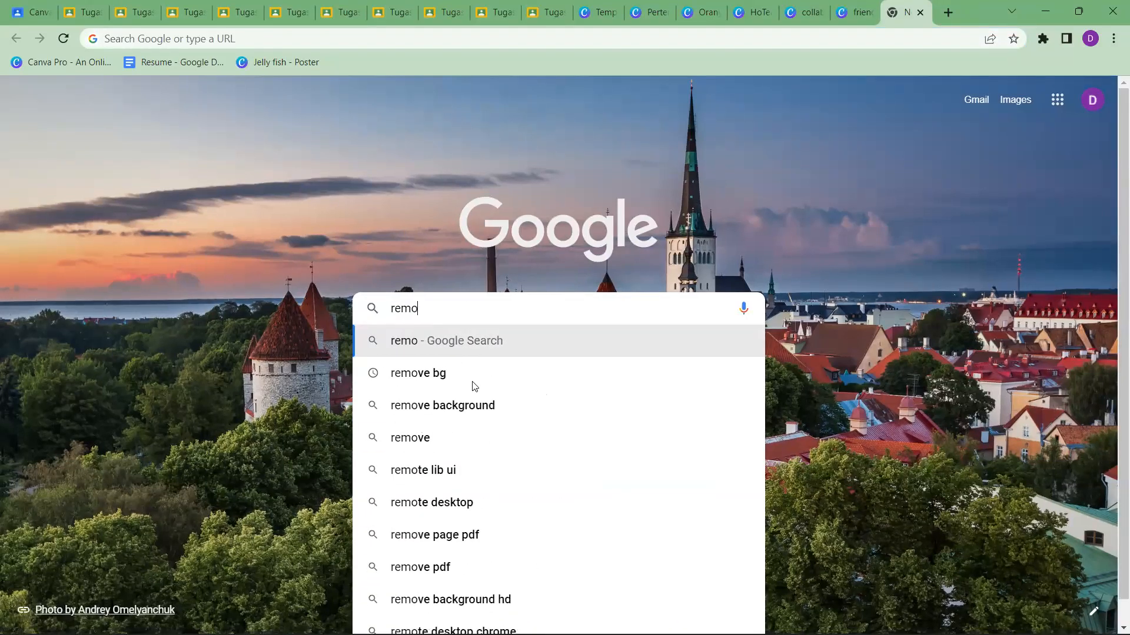
click(474, 384)
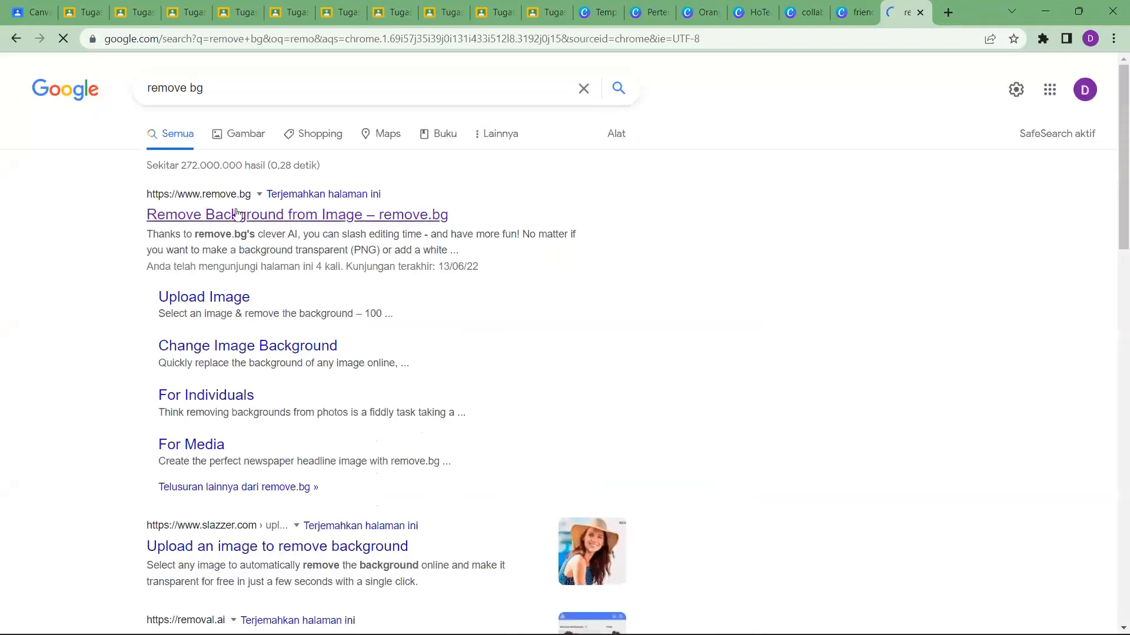
click(321, 218)
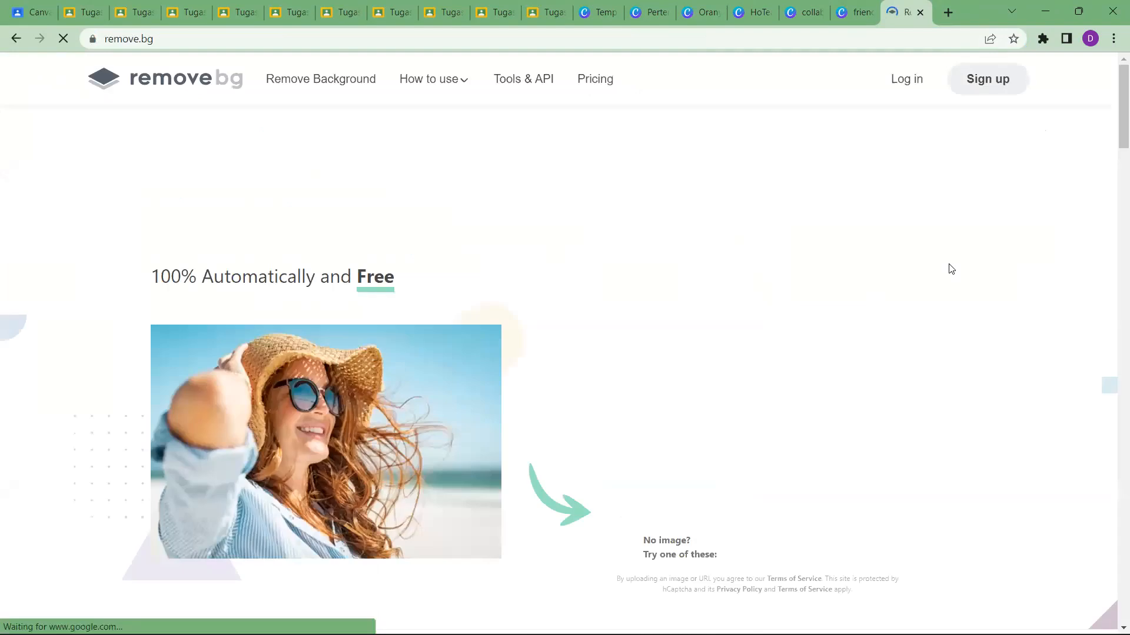
Upload the photo IMG-20210914-WA0013 from the "1. hoteaa" folder to remove its background
click(765, 383)
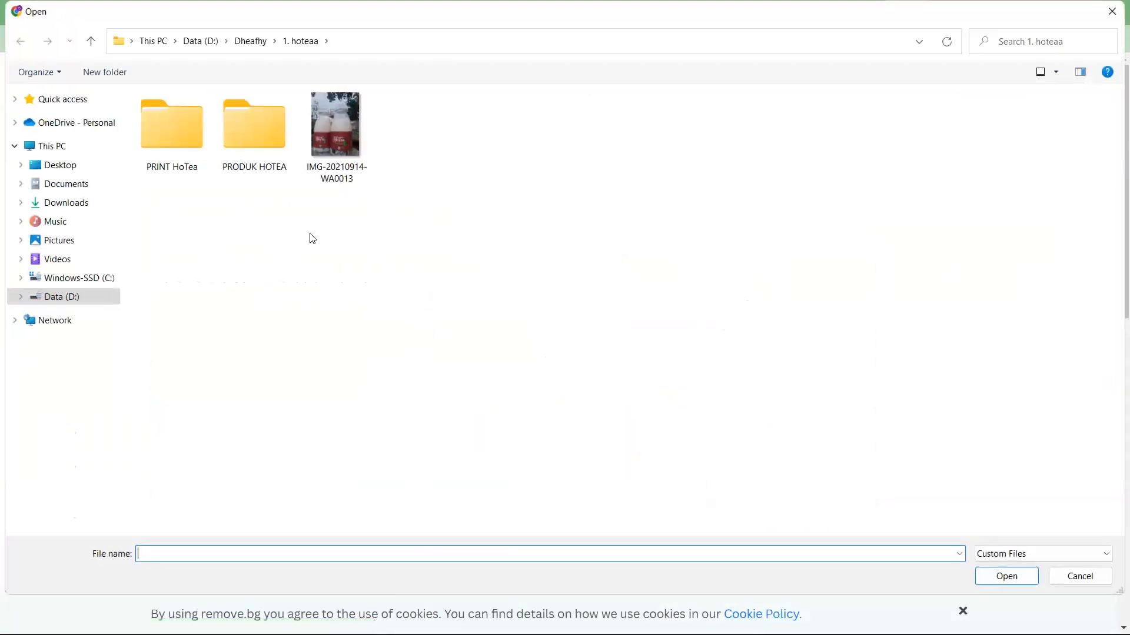
click(327, 125)
double_click(328, 126)
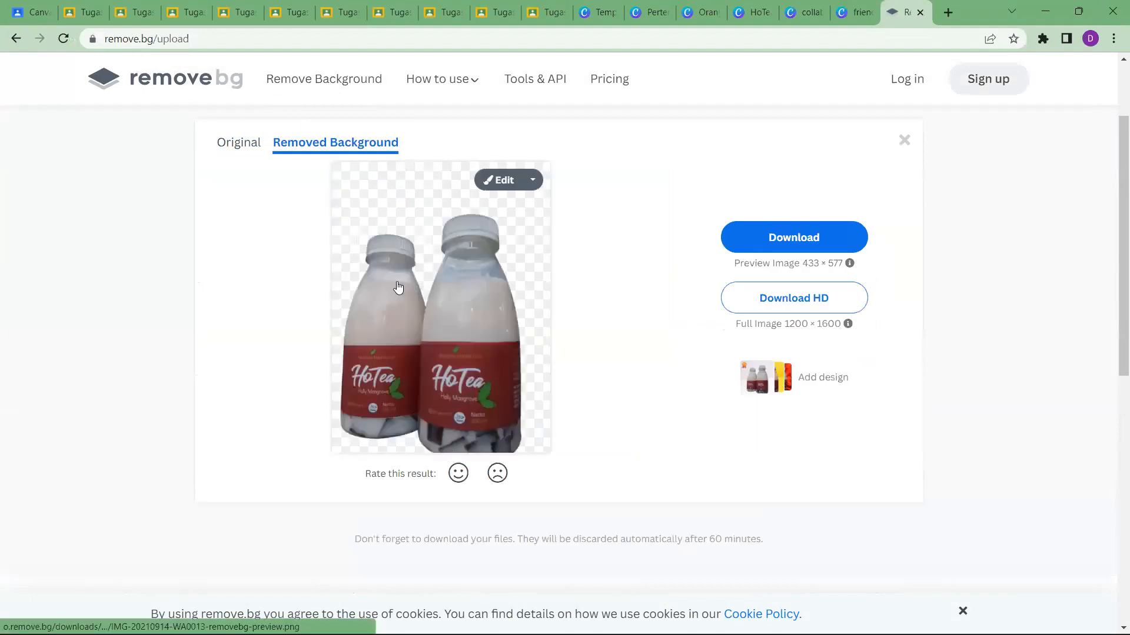
Check the HD download offer, download the 433 × 577 preview of the cut-out bottle photo instead, and view the PNG
click(825, 308)
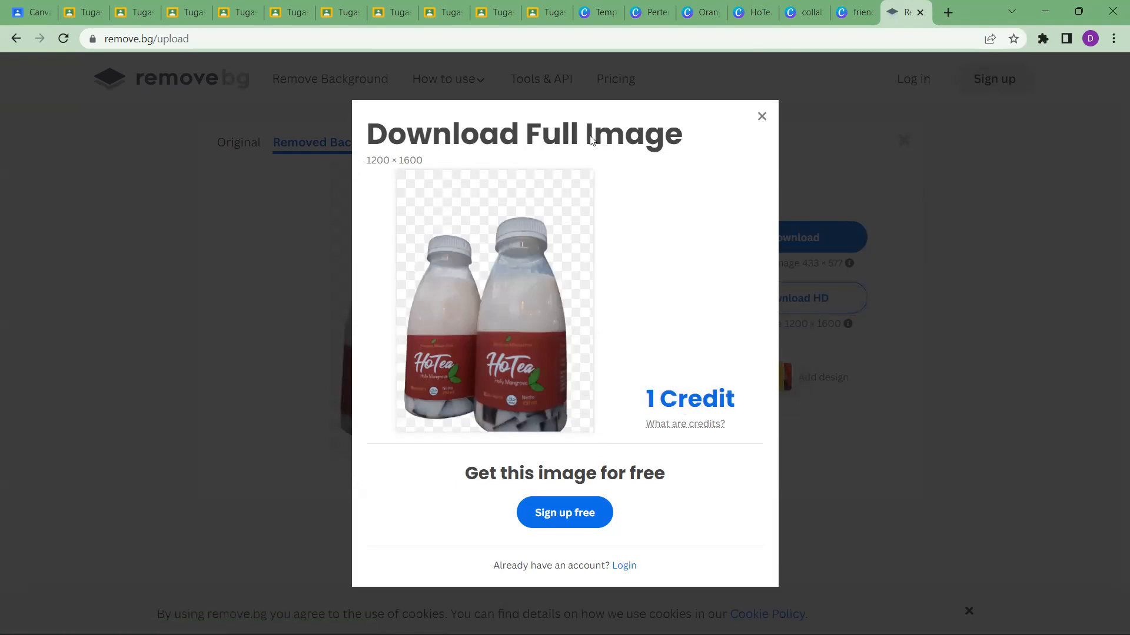
click(762, 117)
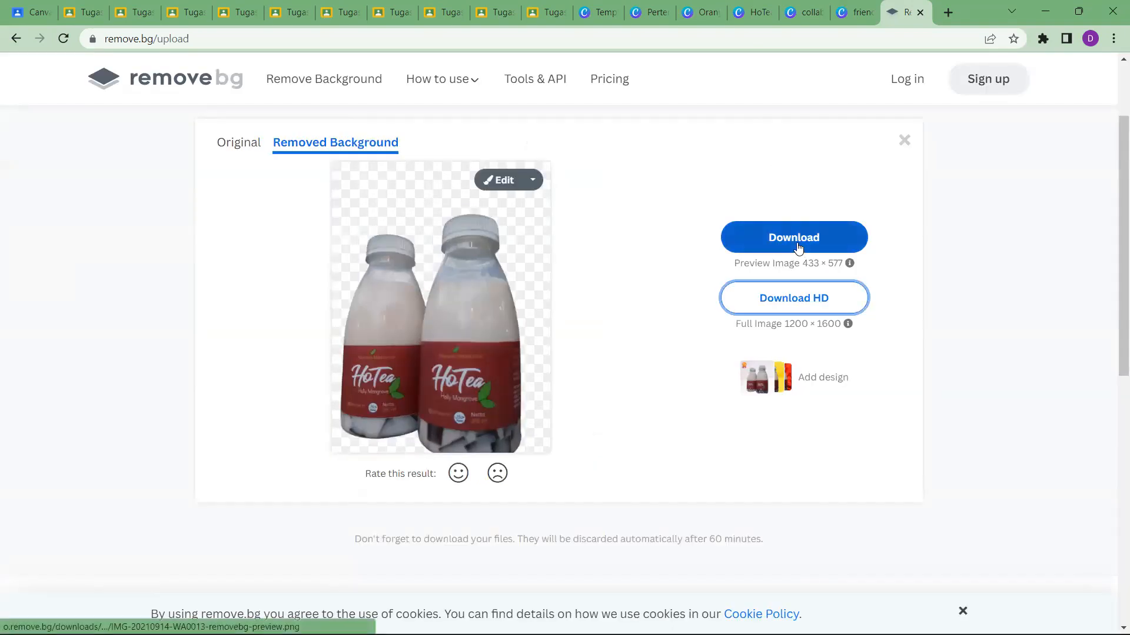
click(799, 249)
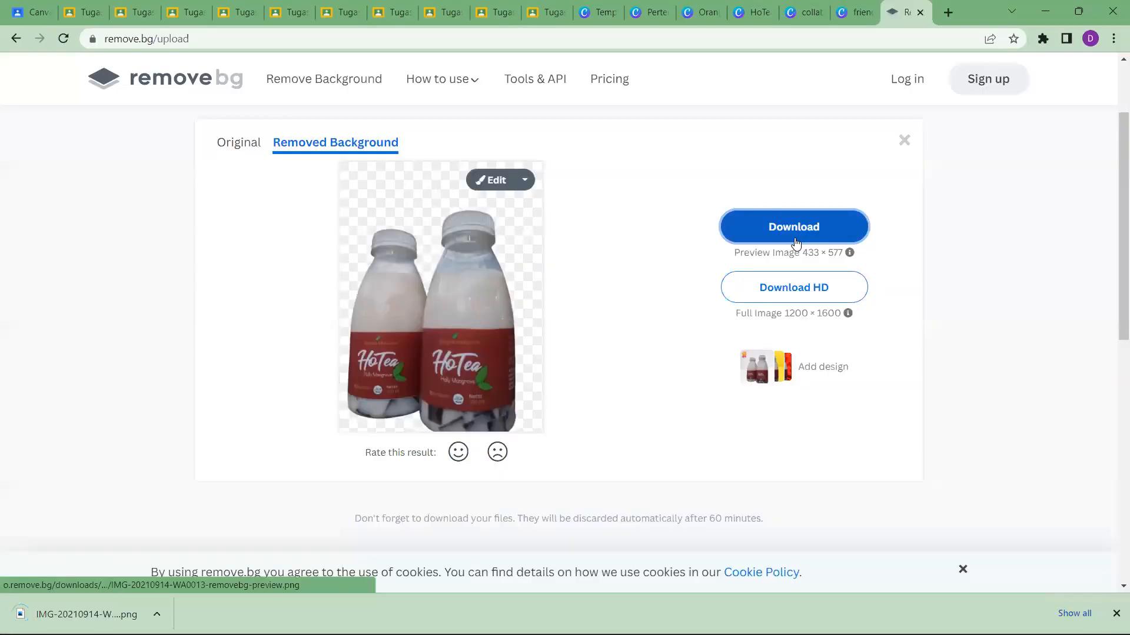
click(157, 614)
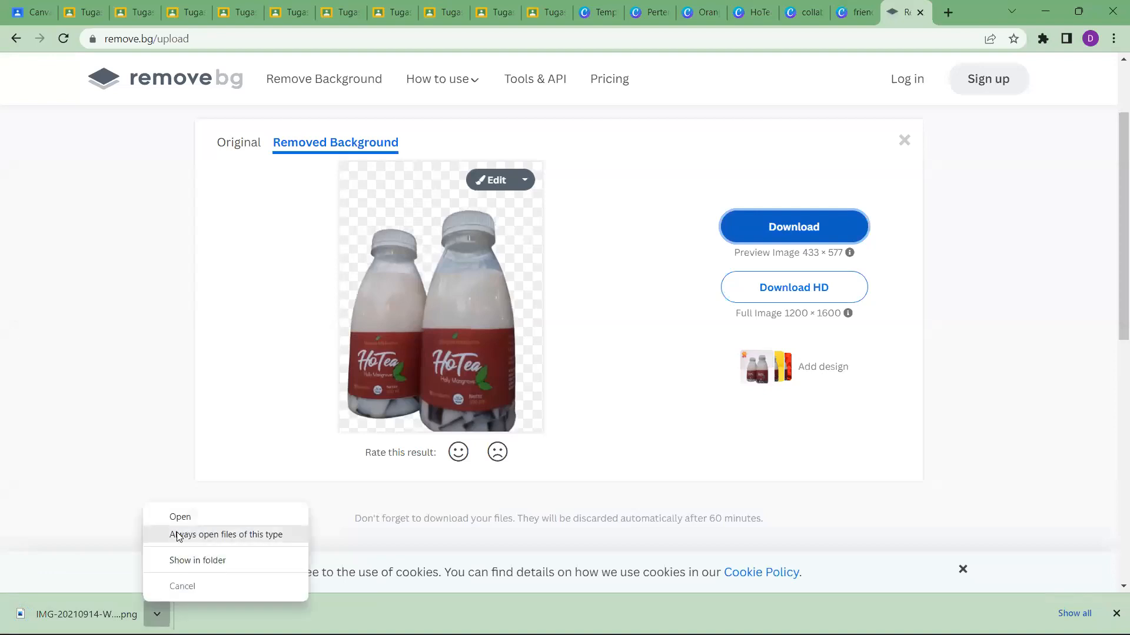
click(200, 518)
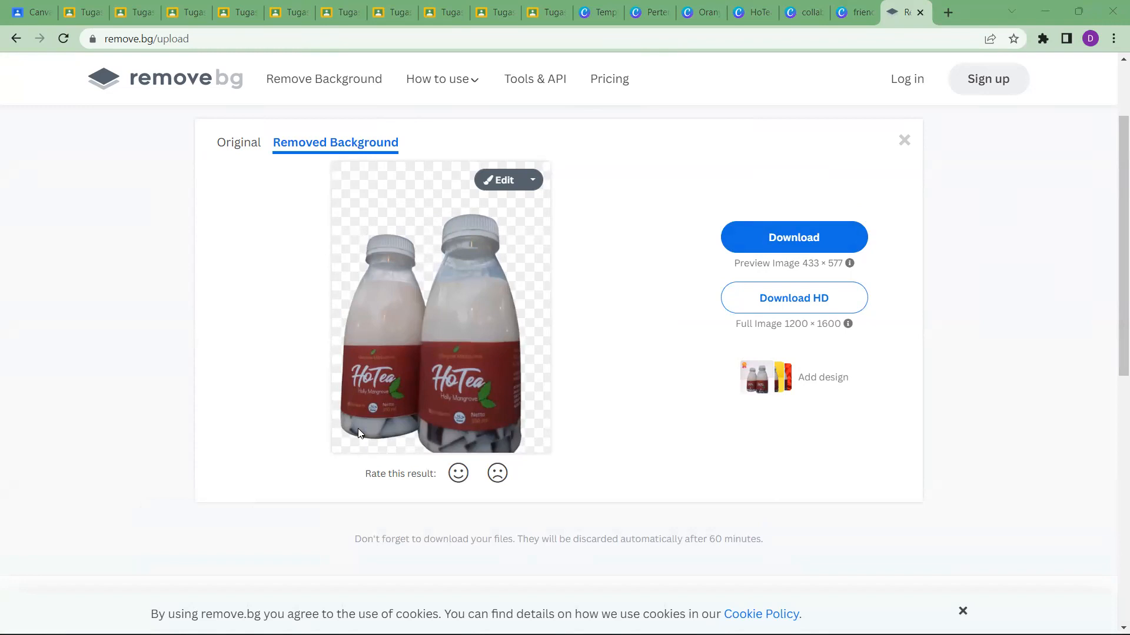
click(577, 439)
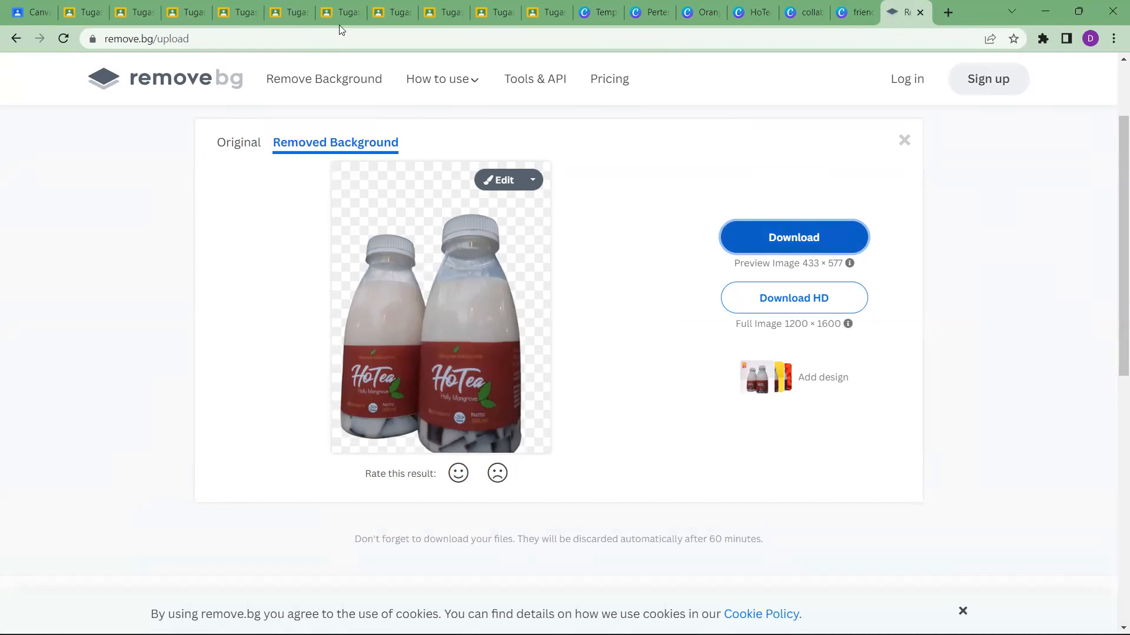
Search for "fococlipping" in place of the remove.bg page and open the FocoClipping website
click(249, 39)
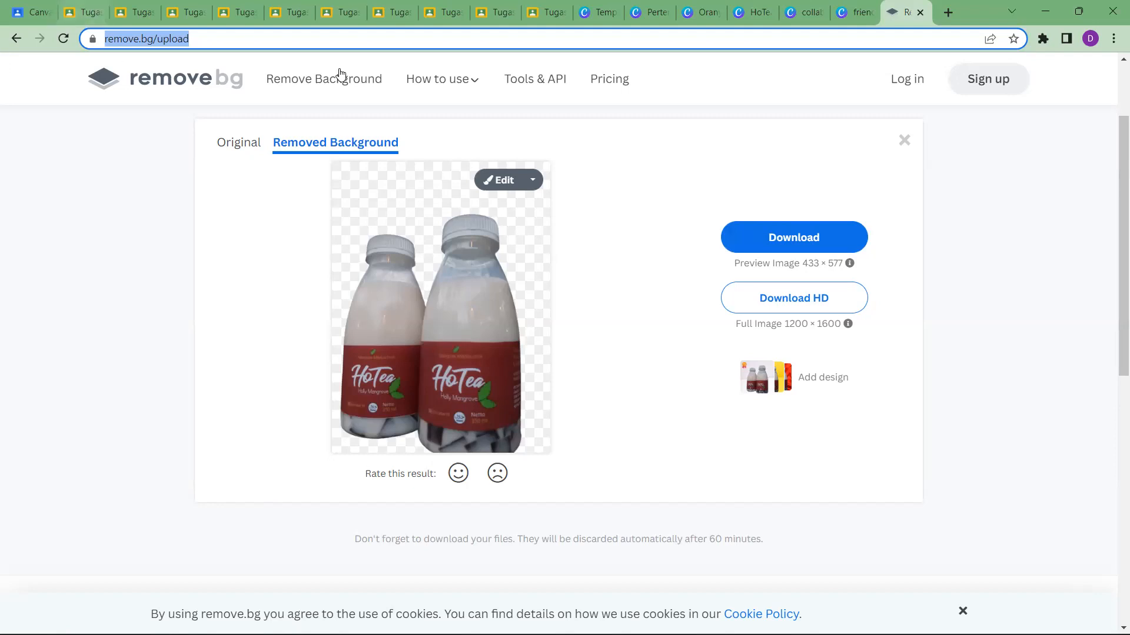
text(foc)
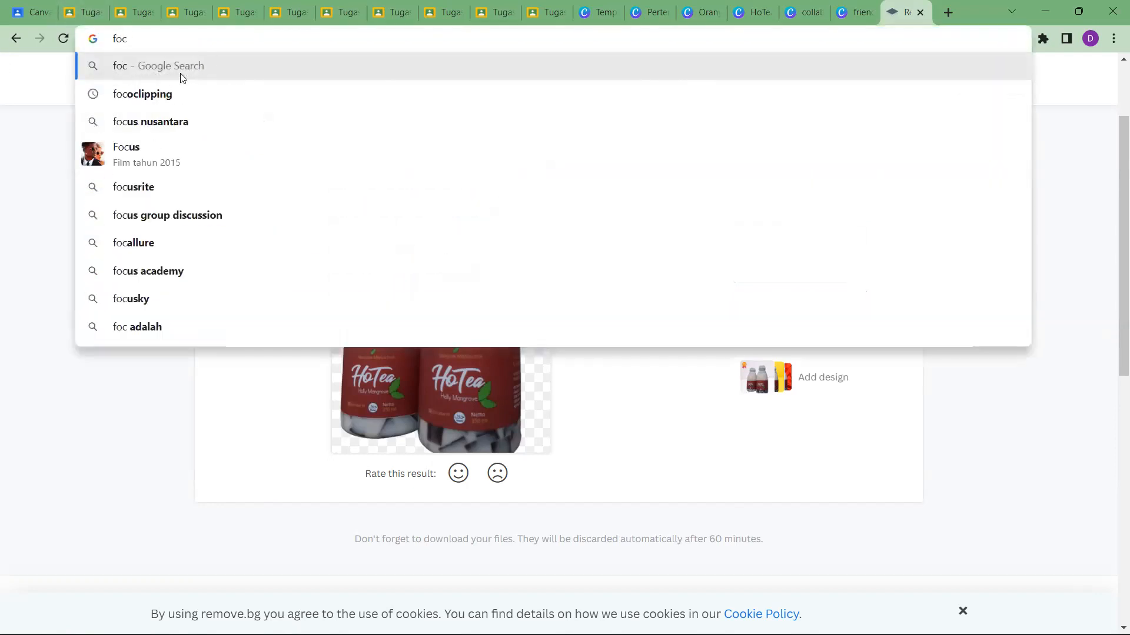
click(174, 92)
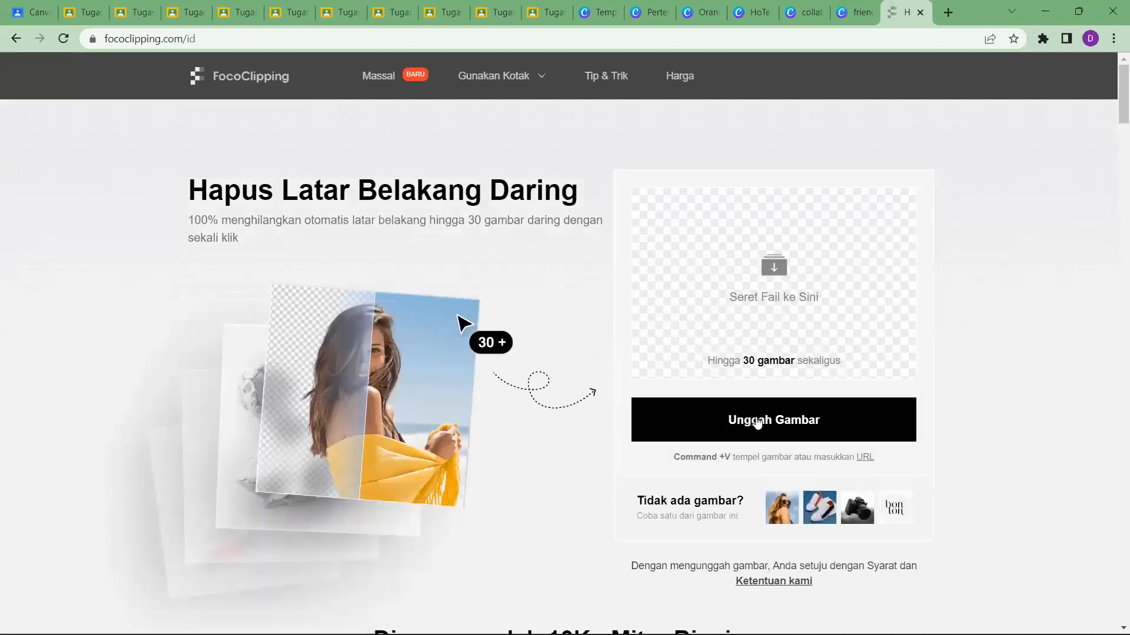
Upload the photo IMG-20210914-WA0013 from the "1. hoteaa" folder to FocoClipping for background removal
scroll(762, 420, down, 1)
scroll(752, 426, up, 1)
click(773, 422)
click(336, 157)
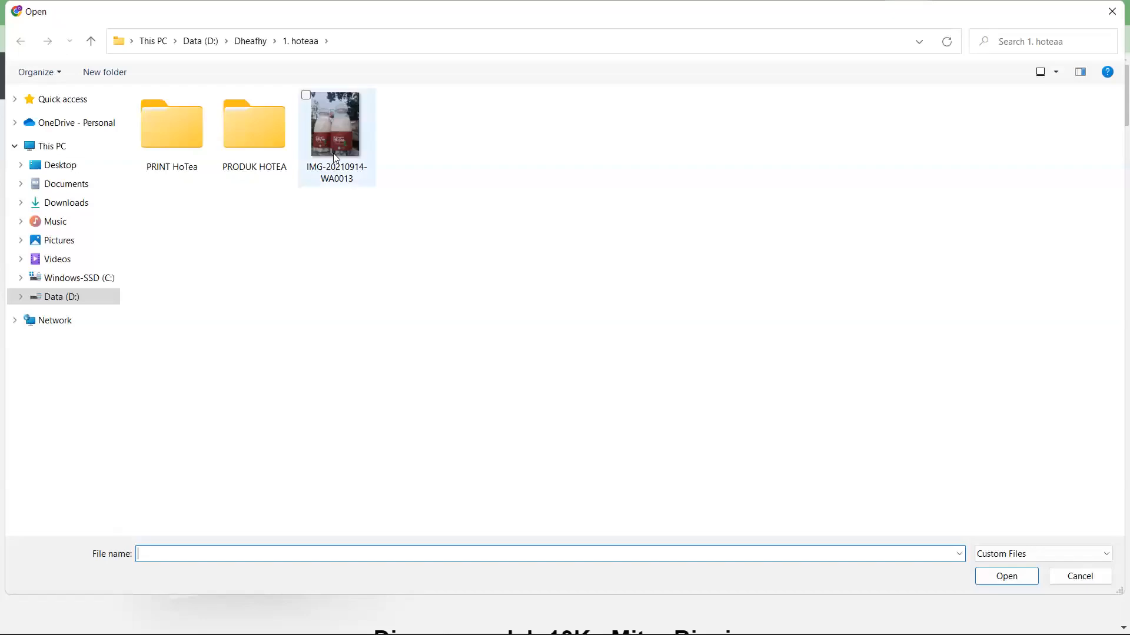
double_click(333, 154)
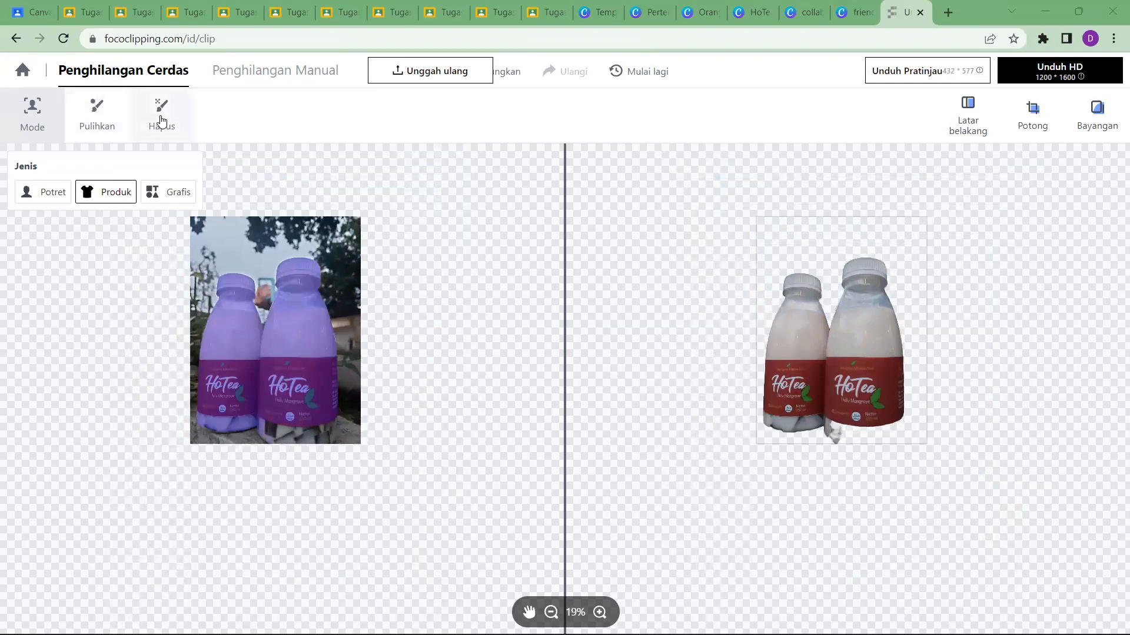
Restore the missing base of the front bottle with the Pulihkan brush
click(97, 121)
mouse_move(824, 410)
mouse_down()
mouse_move(864, 442)
mouse_move(833, 408)
mouse_up()
mouse_move(320, 433)
mouse_down()
mouse_move(285, 432)
mouse_move(309, 424)
mouse_move(303, 437)
mouse_move(273, 421)
mouse_move(281, 444)
mouse_move(304, 449)
mouse_move(288, 437)
mouse_move(330, 429)
mouse_up()
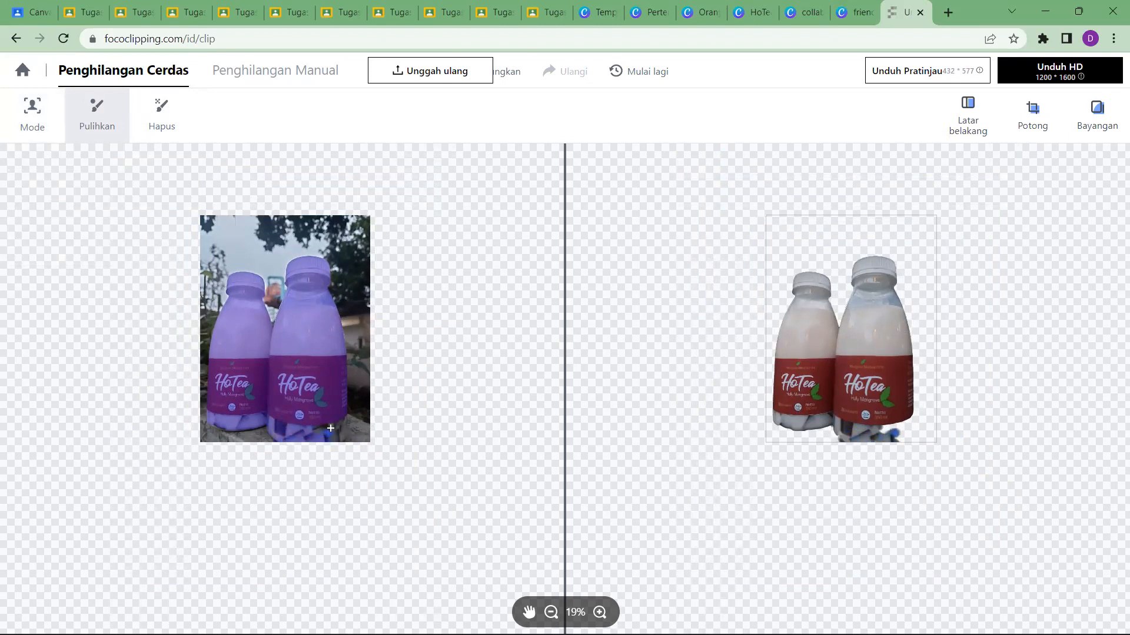
drag(331, 428, 335, 425)
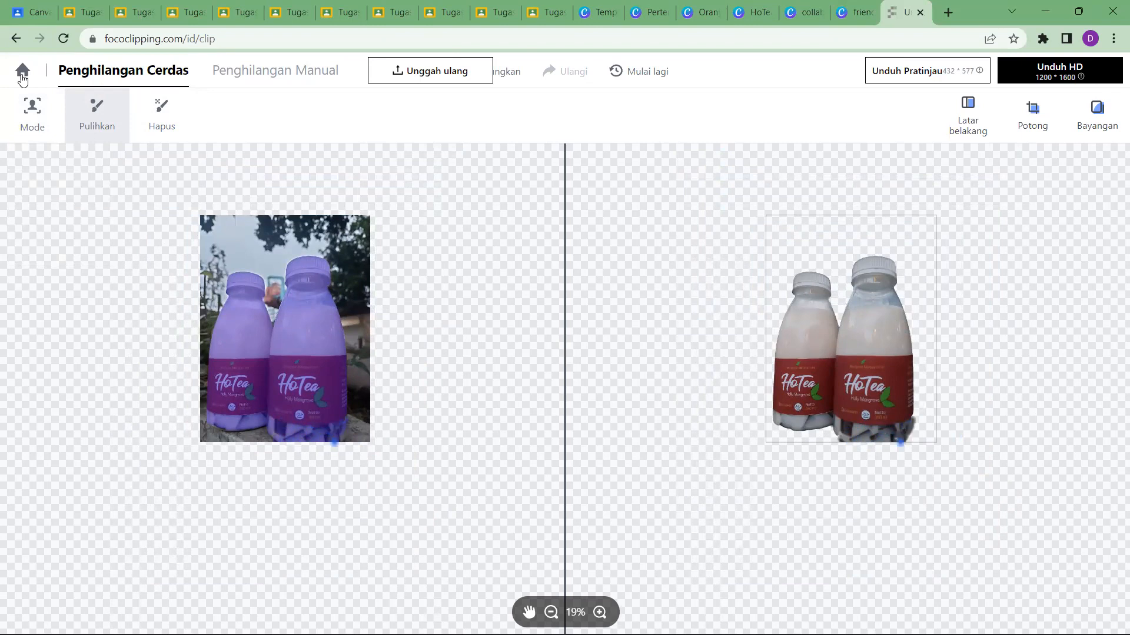
Compare the Potret and Produk cut-out types and leave the type on Potret
click(33, 115)
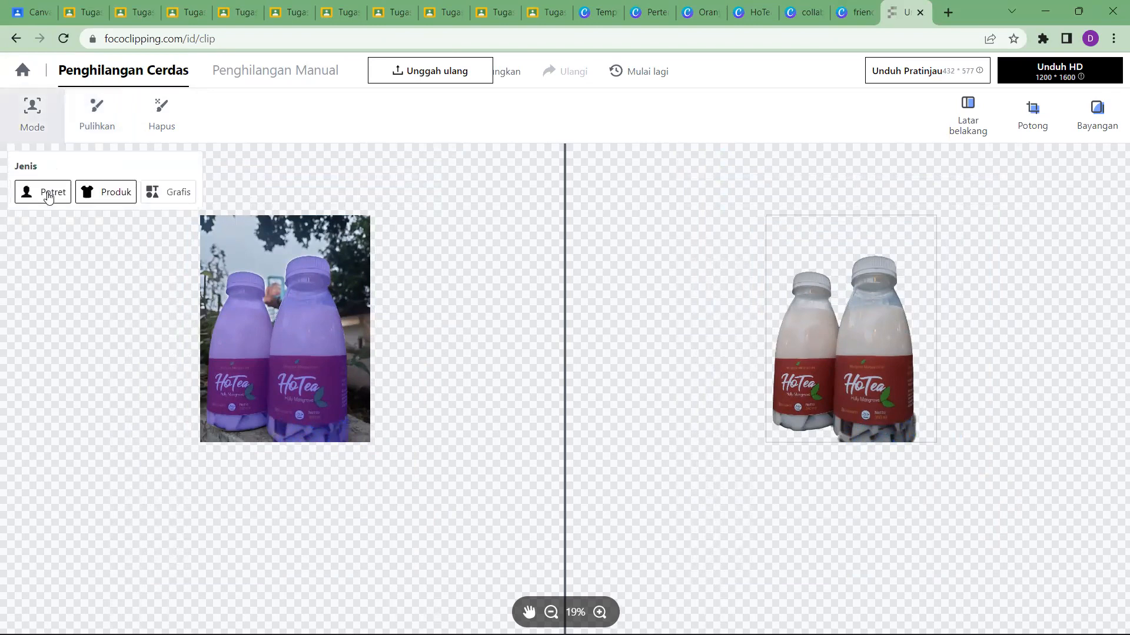
click(49, 197)
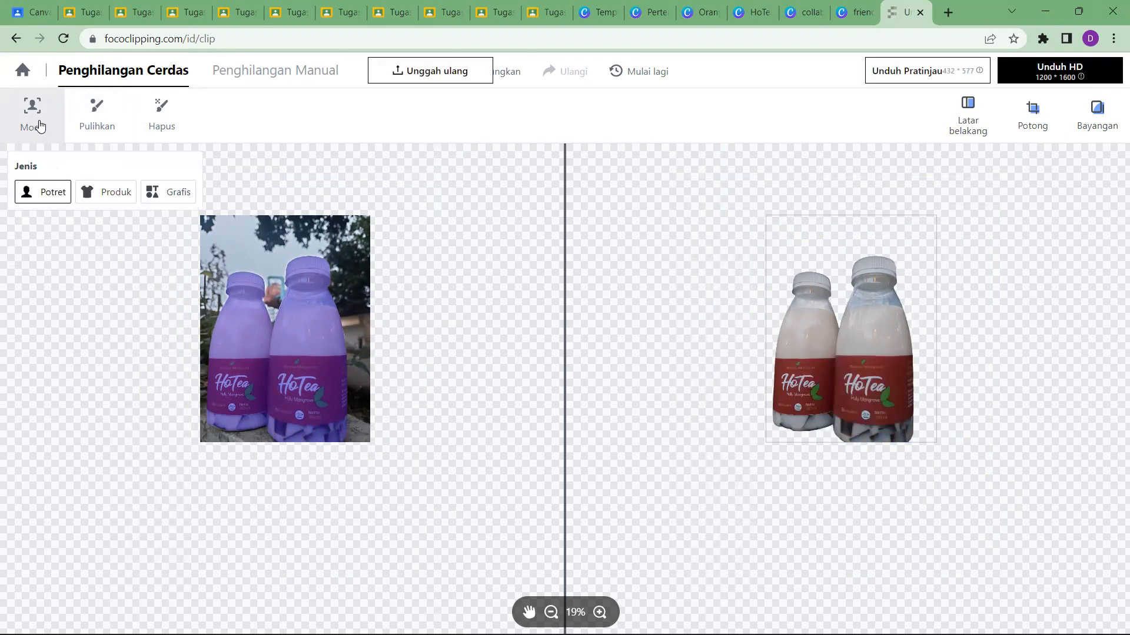
click(103, 194)
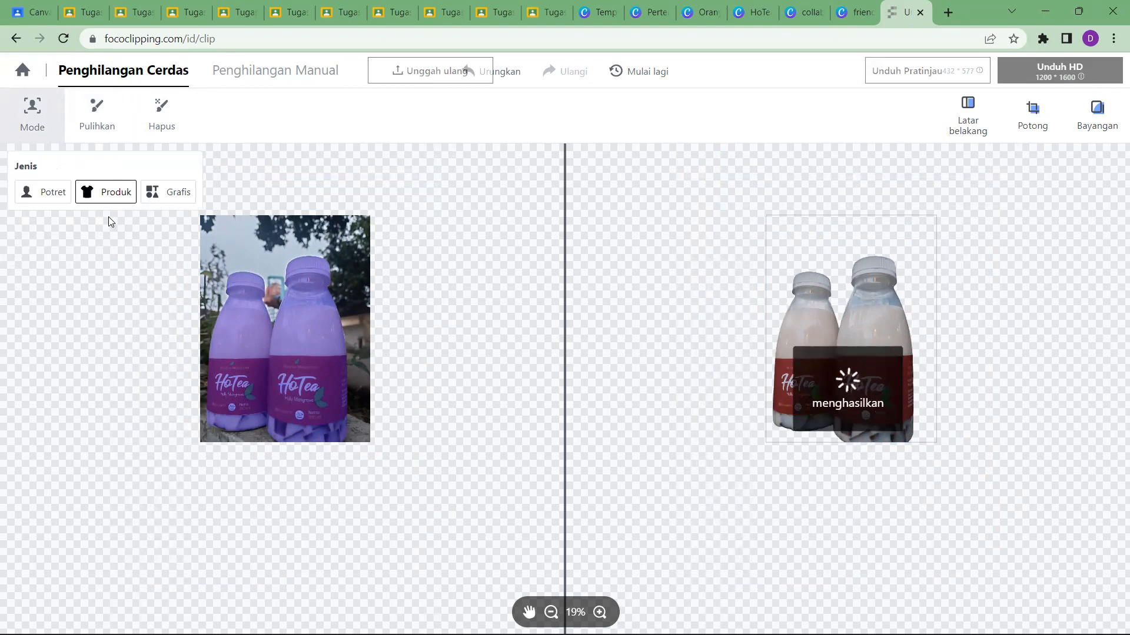
click(55, 189)
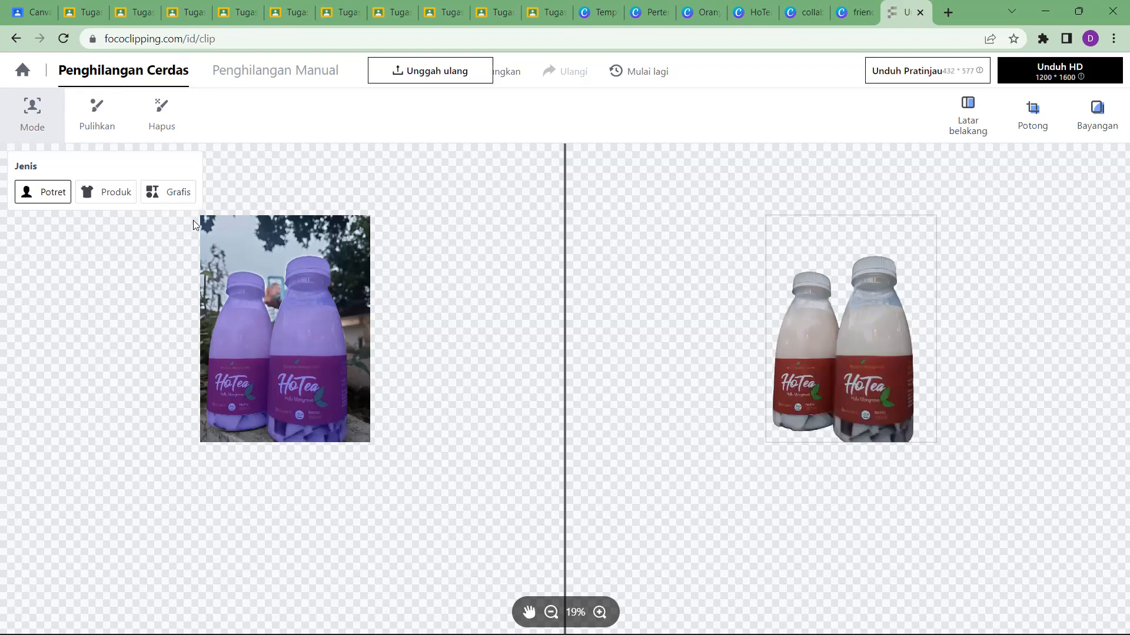
Examine the PNG and JPEG options for the preview download and leave them without downloading
click(921, 78)
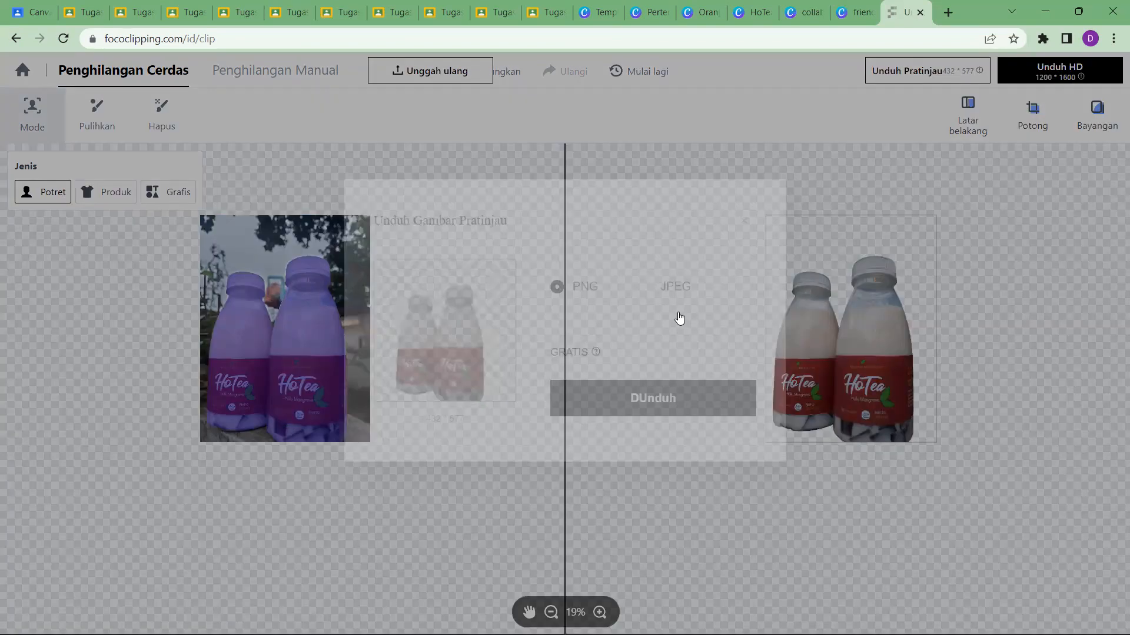
click(647, 312)
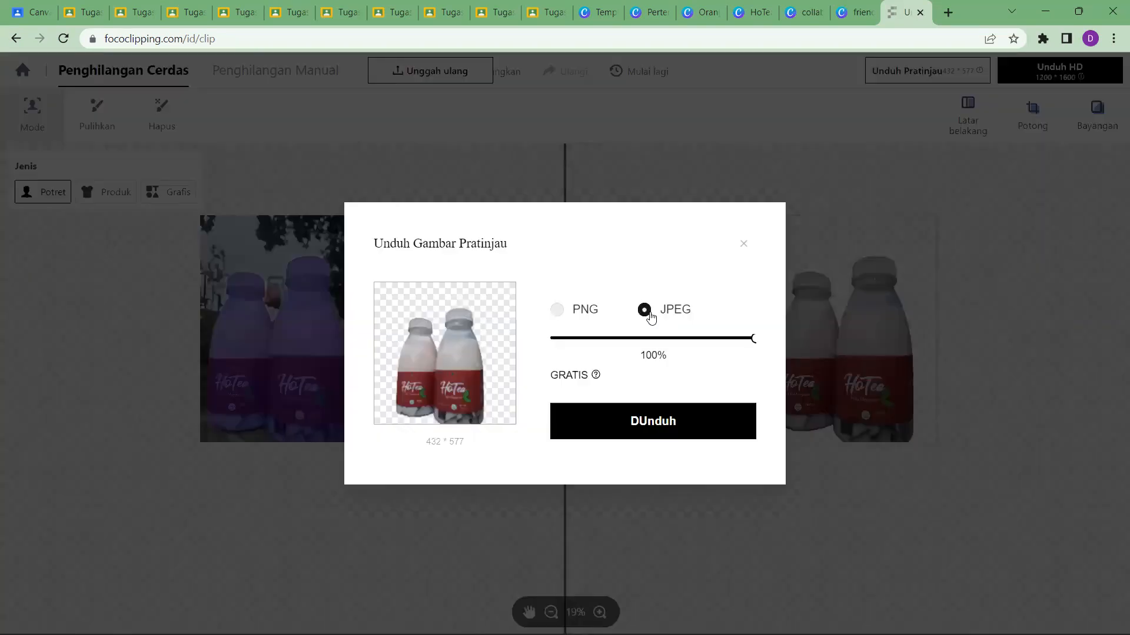
click(561, 315)
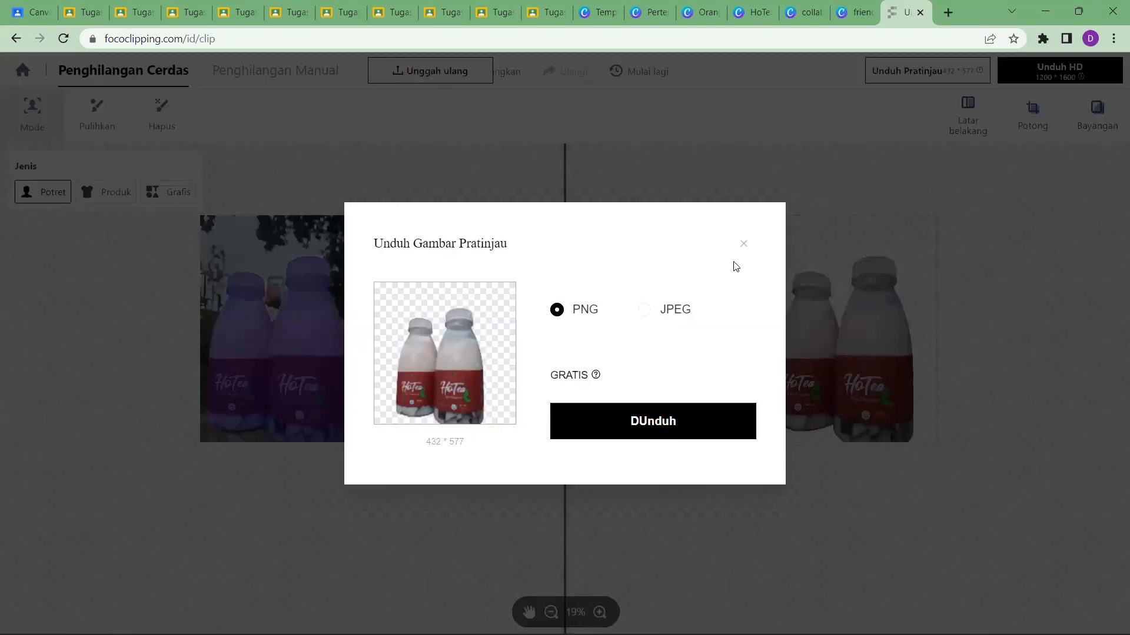
click(745, 245)
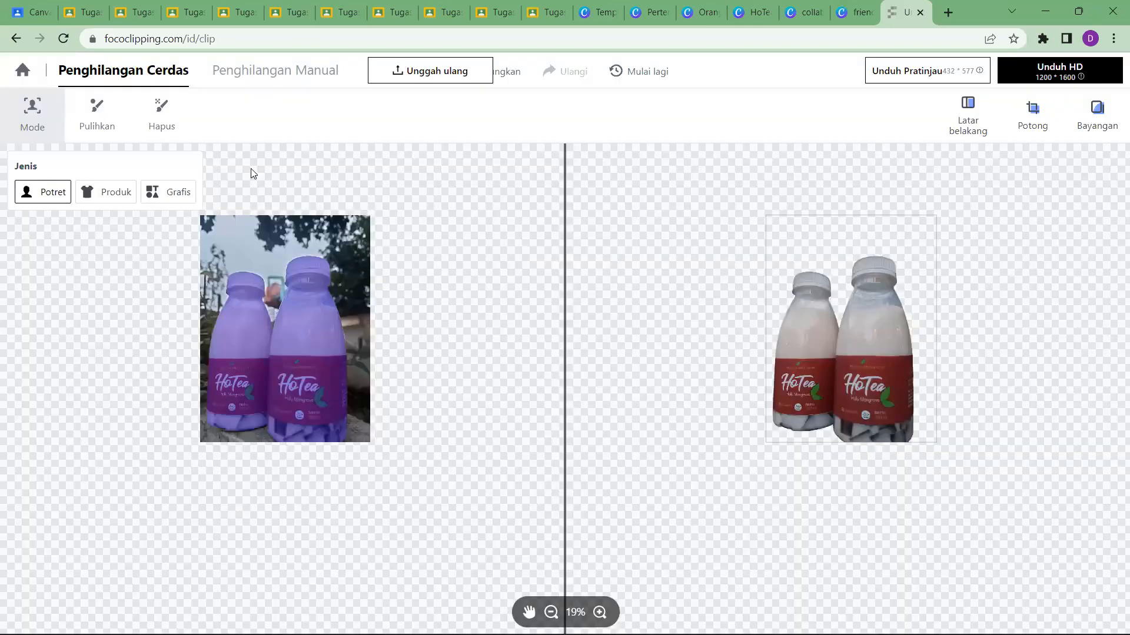
Return to FocoClipping's home page, upload the photo IMG-20210914-WA0013 again and start its background removal
click(15, 38)
click(577, 381)
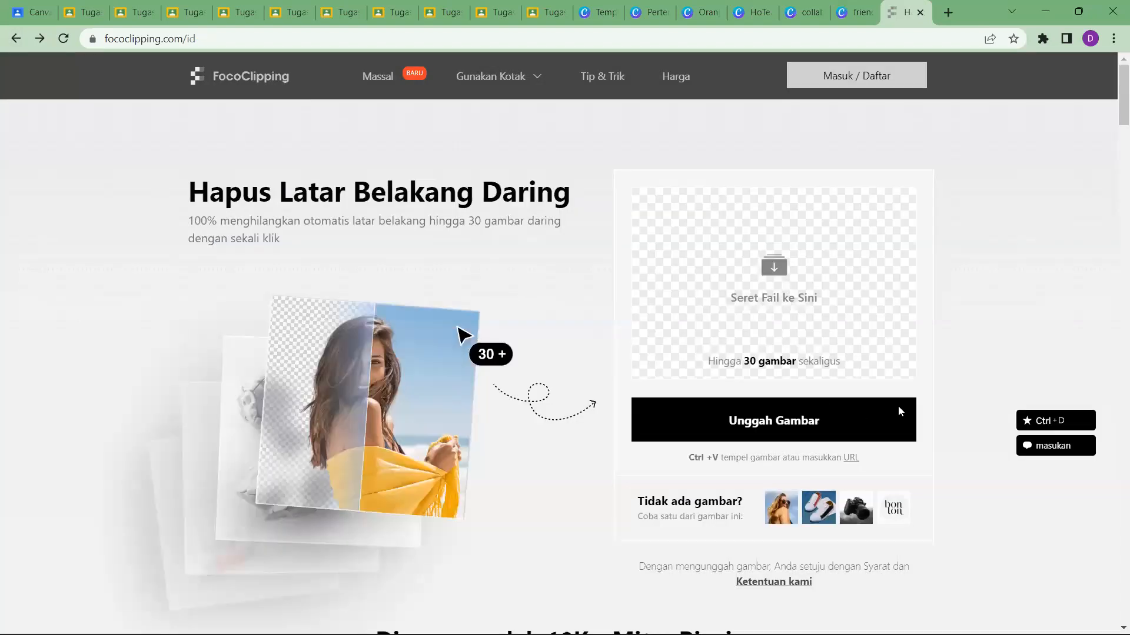
click(921, 426)
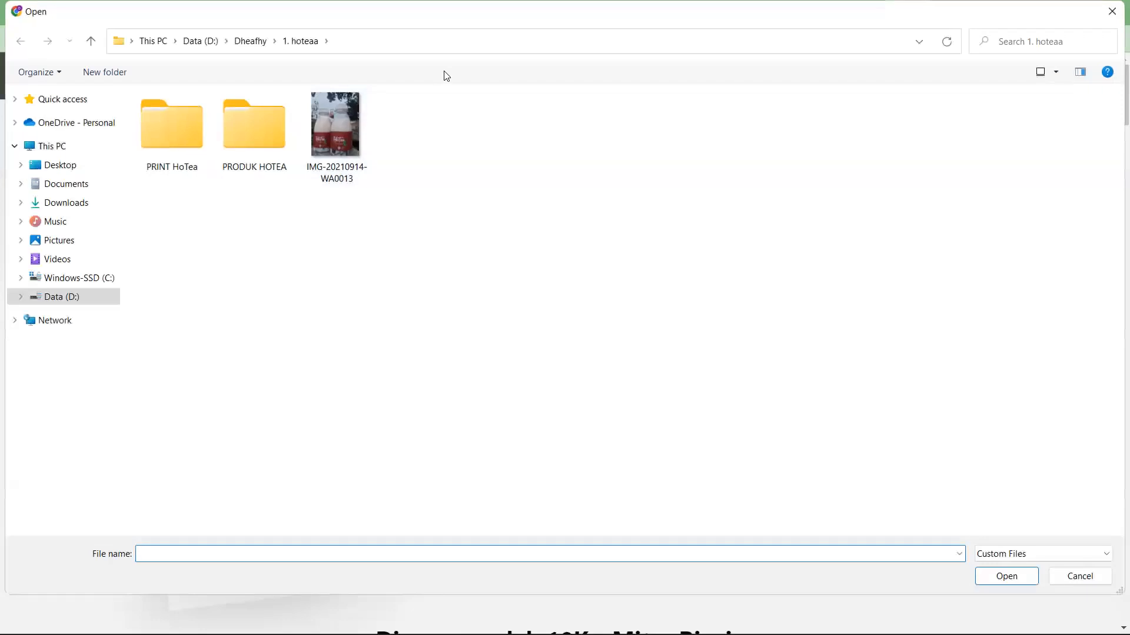
double_click(320, 130)
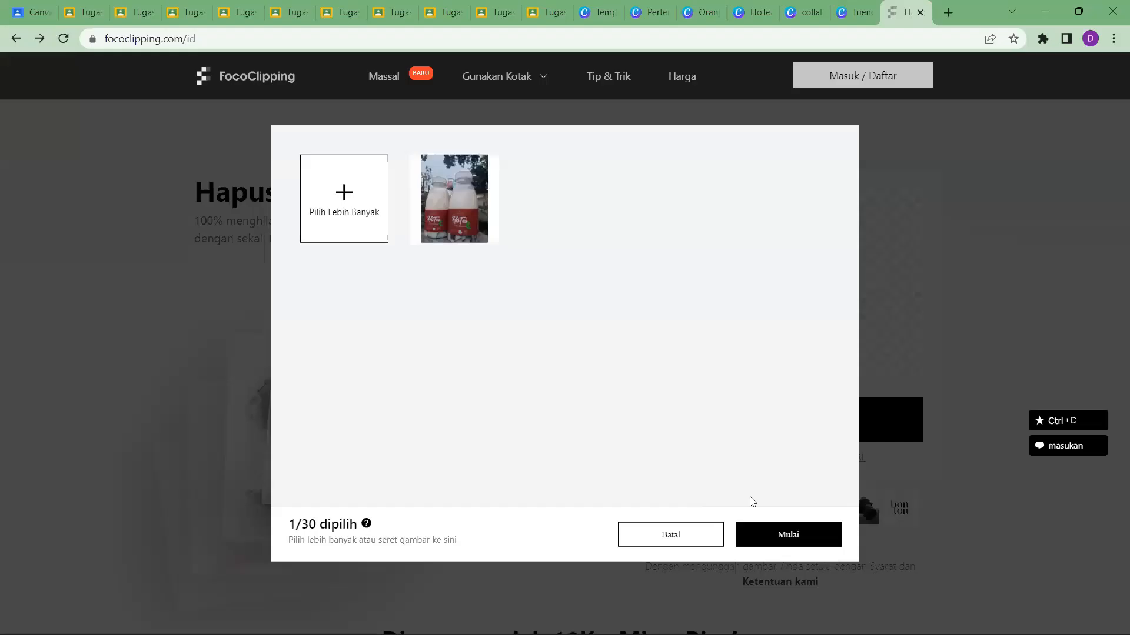
click(782, 535)
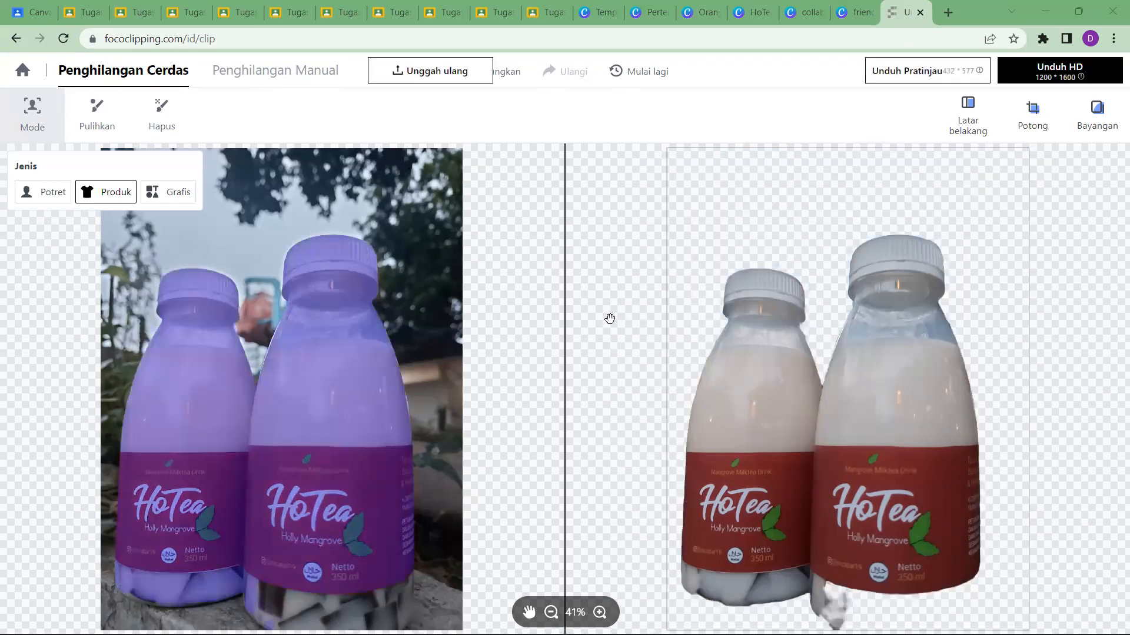
Switch to the "collab 3" design in Canva and look over the layout of pages 6 to 8
click(850, 12)
click(792, 14)
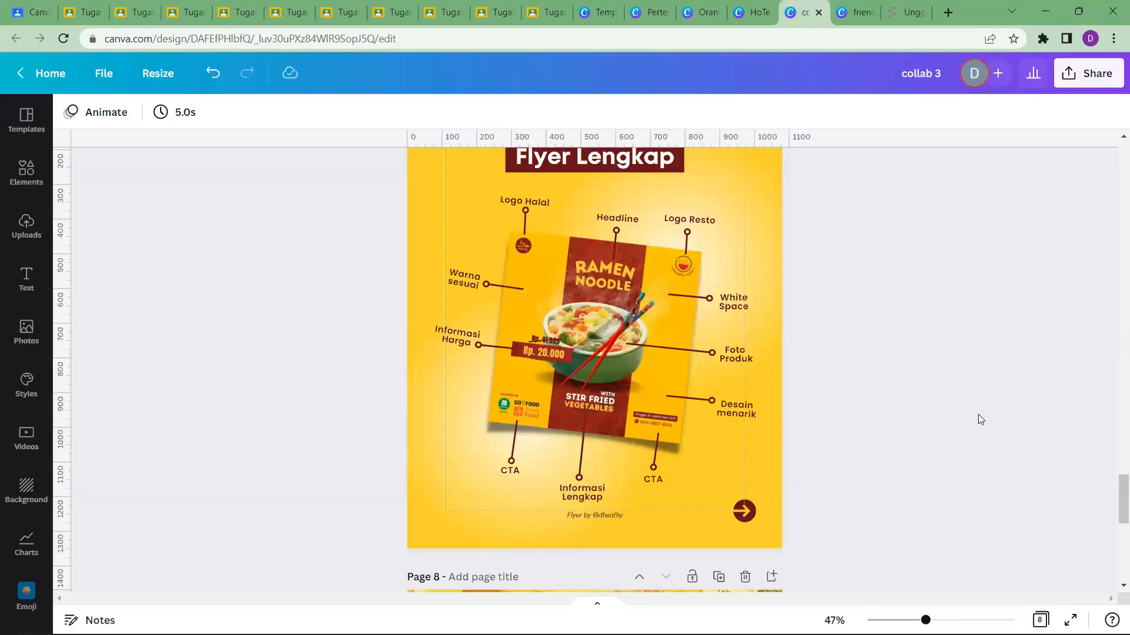
scroll(722, 175, up, 3)
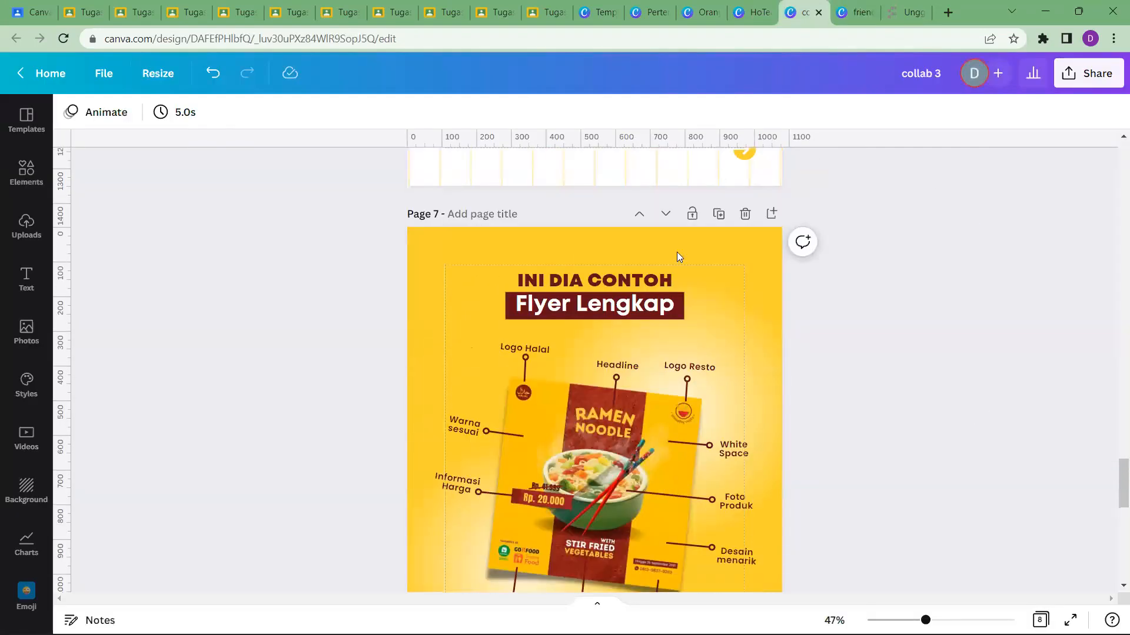
scroll(677, 257, down, 2)
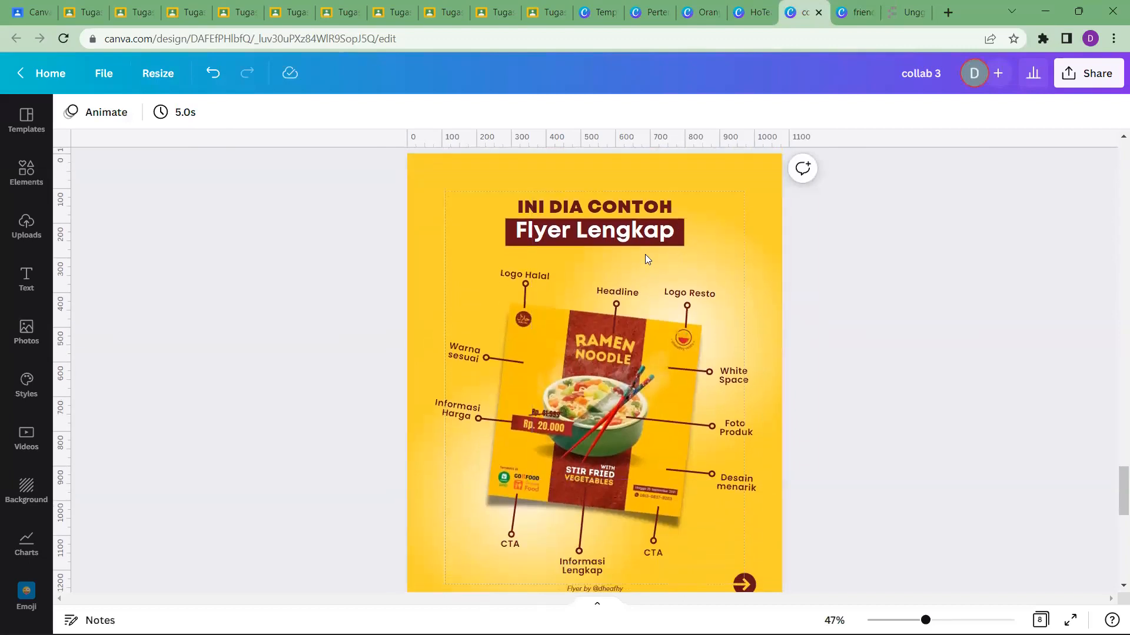
click(531, 236)
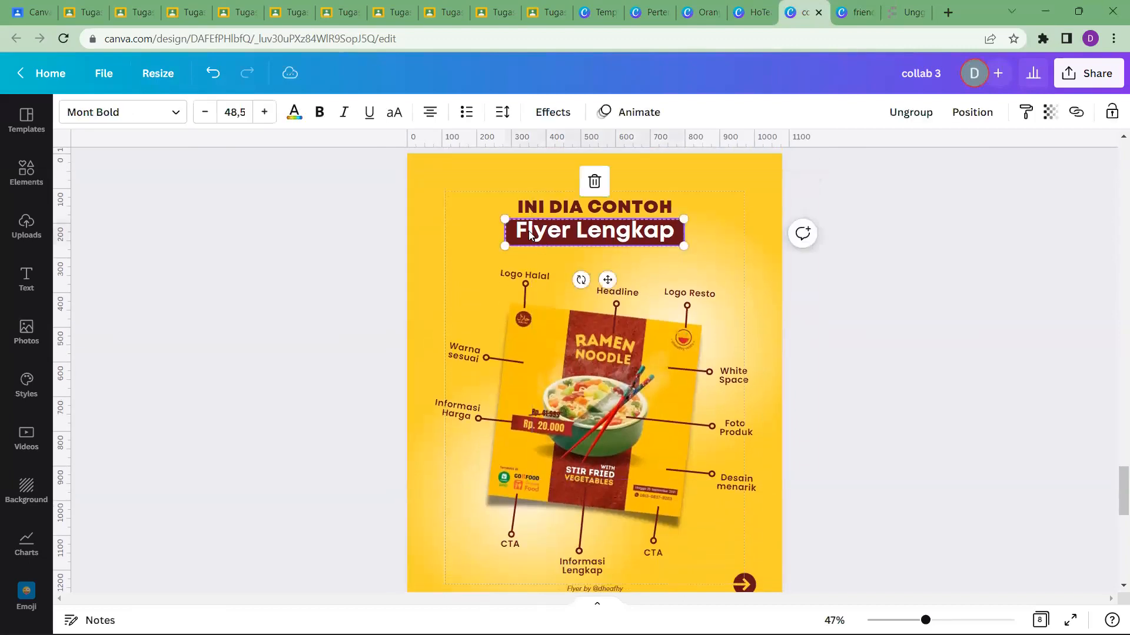
scroll(647, 404, down, 7)
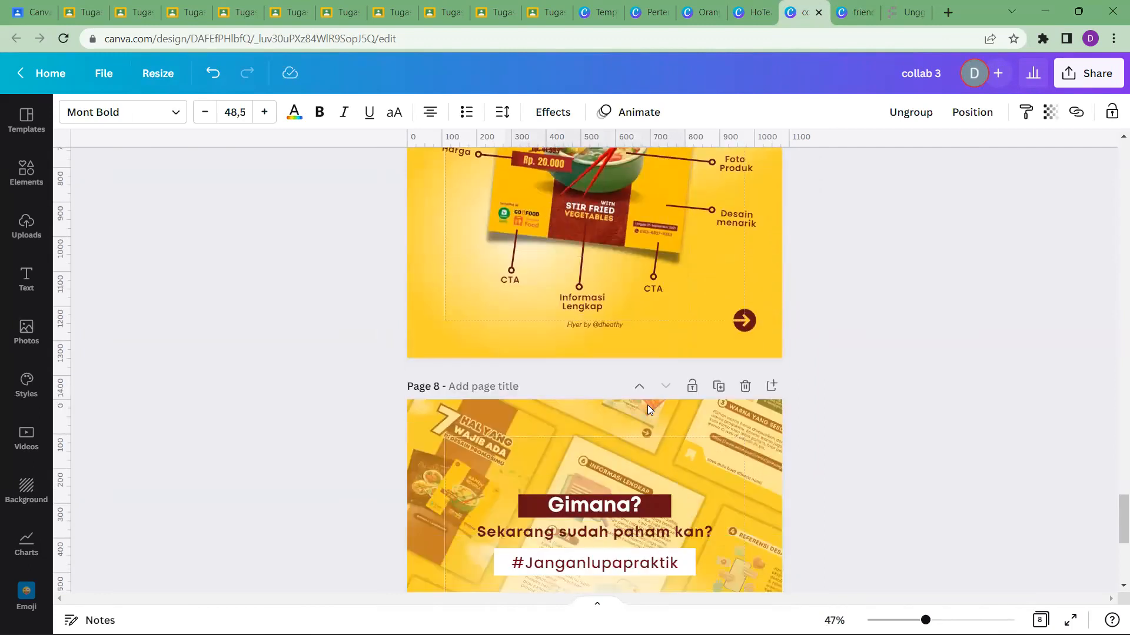
scroll(647, 404, up, 8)
scroll(686, 403, up, 7)
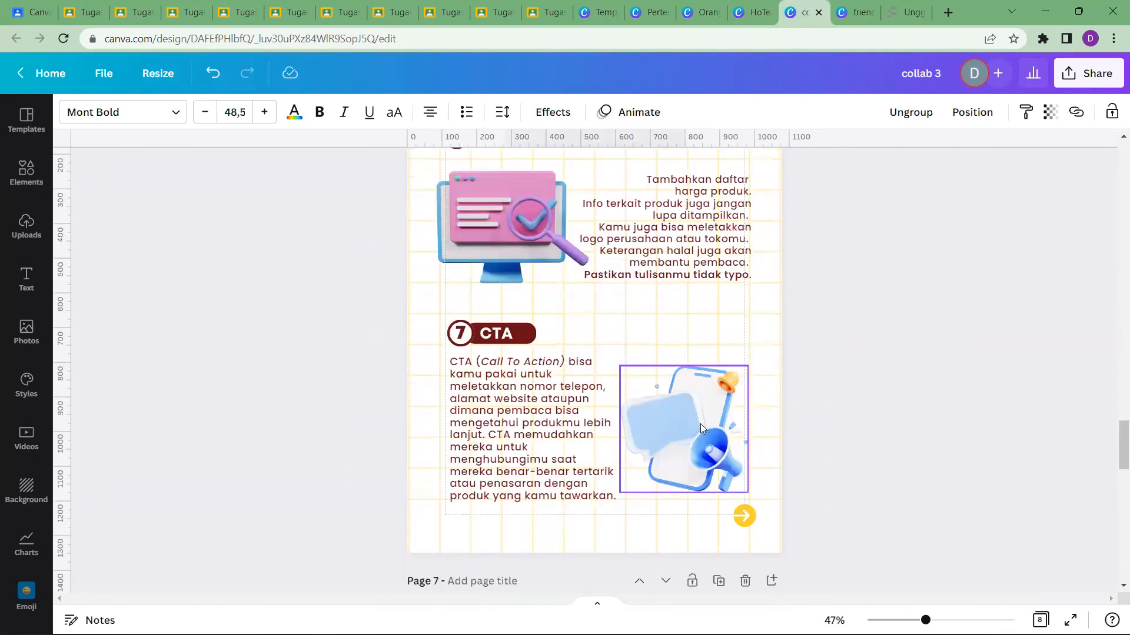
Delete the megaphone illustration beside the CTA text on page 6 and undo the deletion
click(700, 423)
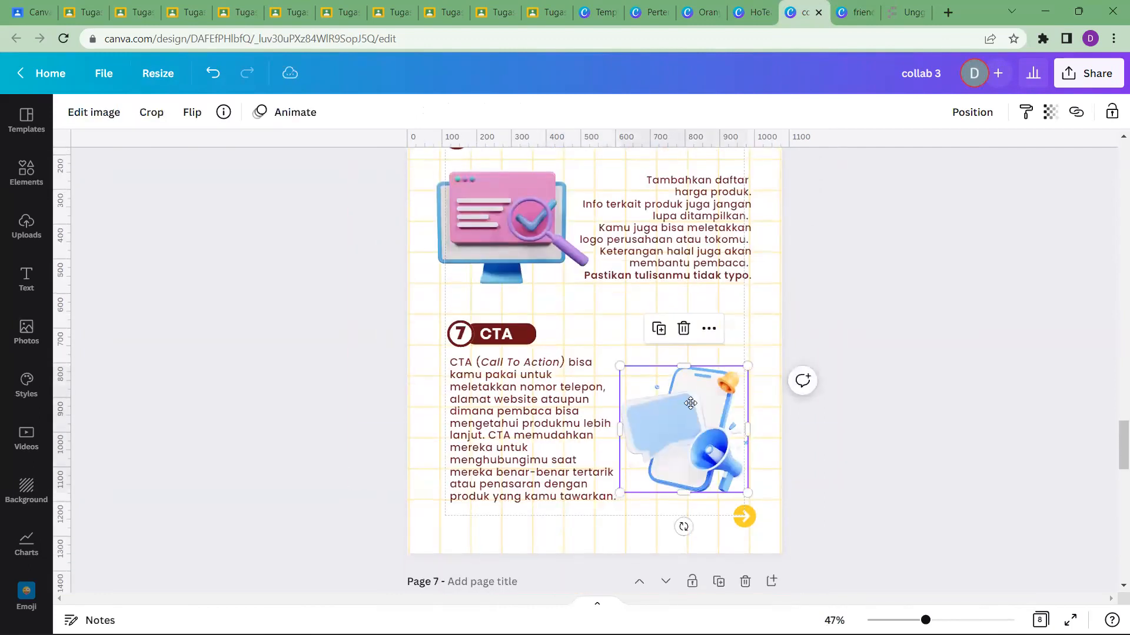
click(692, 320)
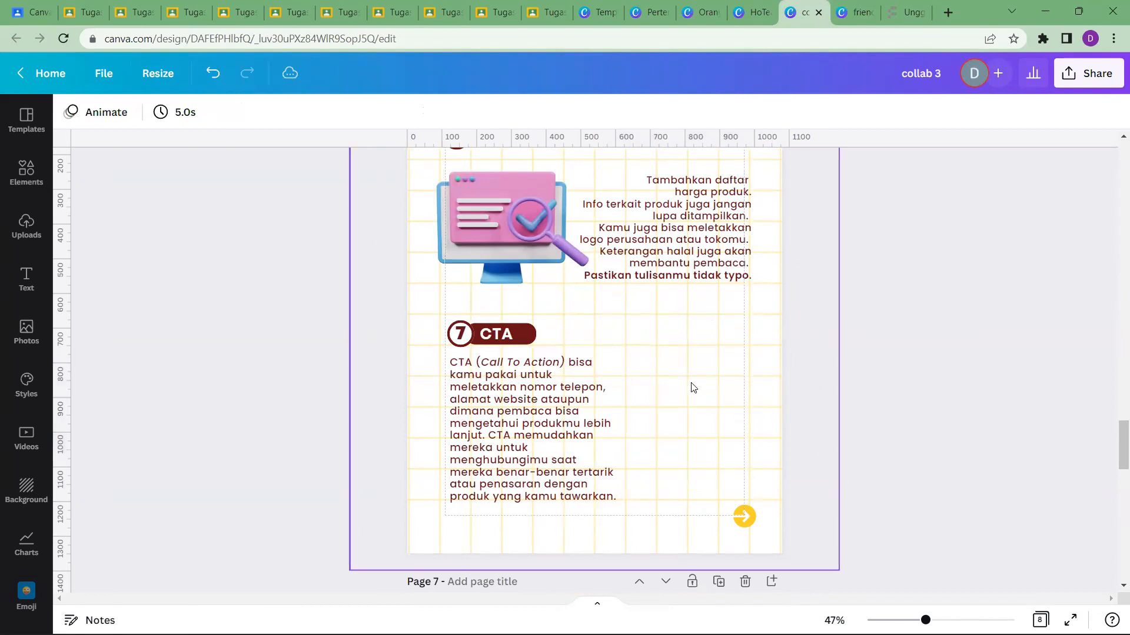
key(ctrl+z)
Select all the content elements on page 6 together, delete them and undo the deletion
scroll(937, 366, up, 2)
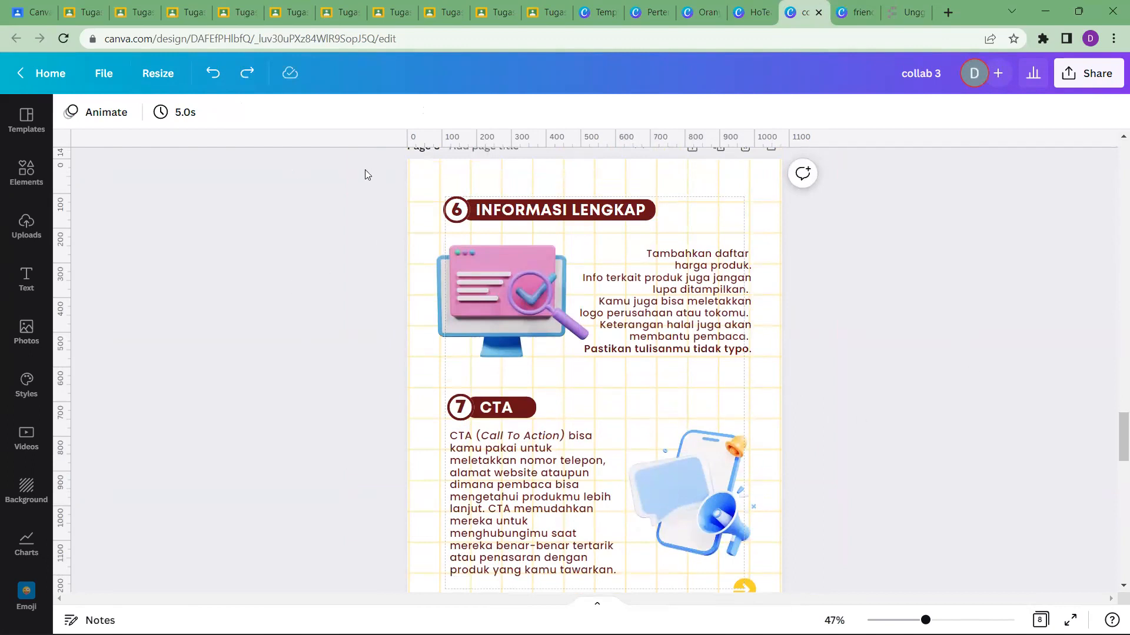
drag(316, 154, 740, 588)
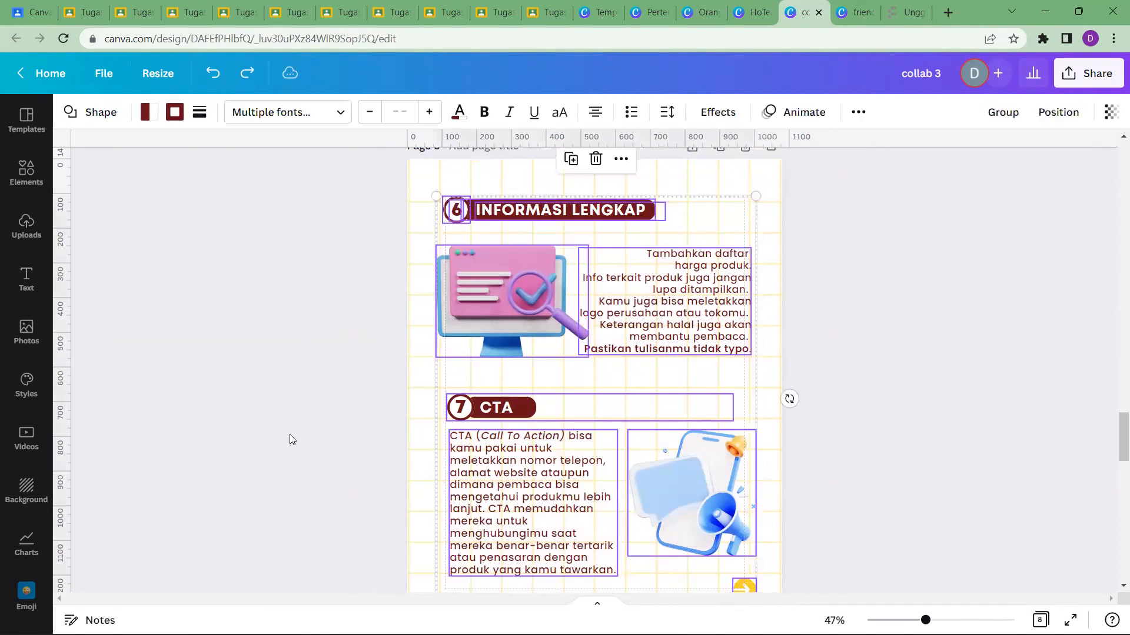
key(Delete)
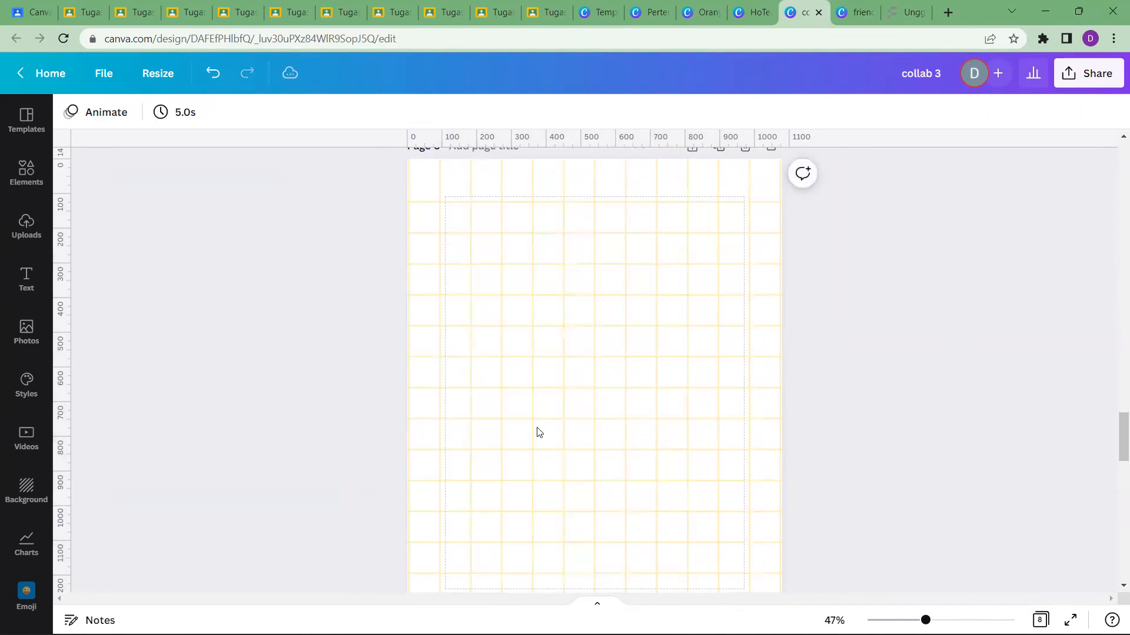
click(644, 428)
click(285, 270)
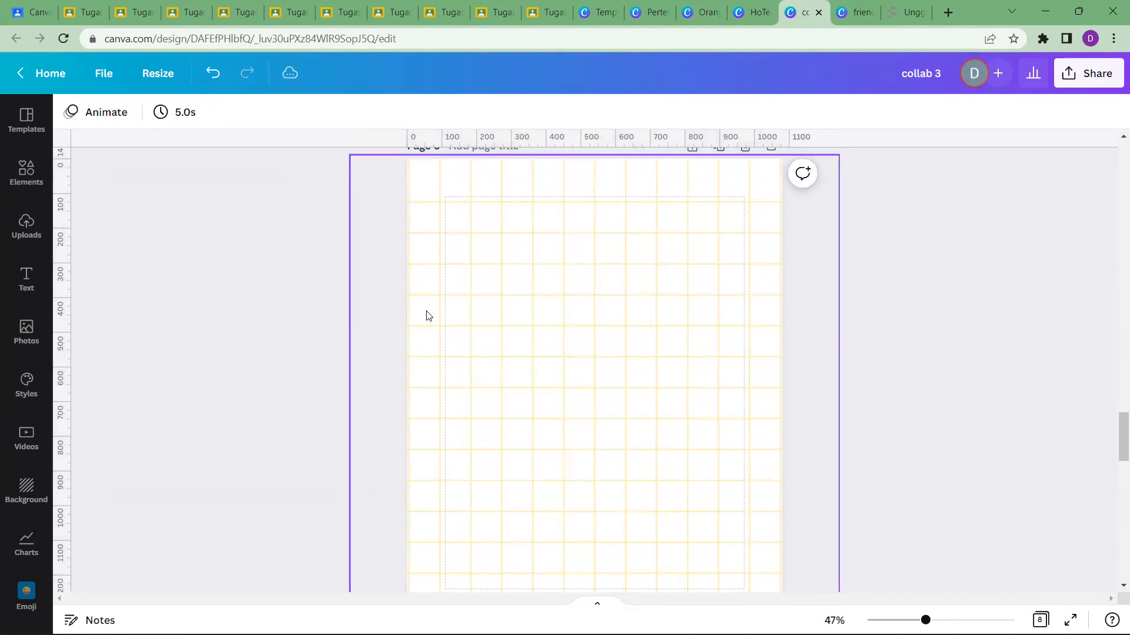
key(ctrl+z)
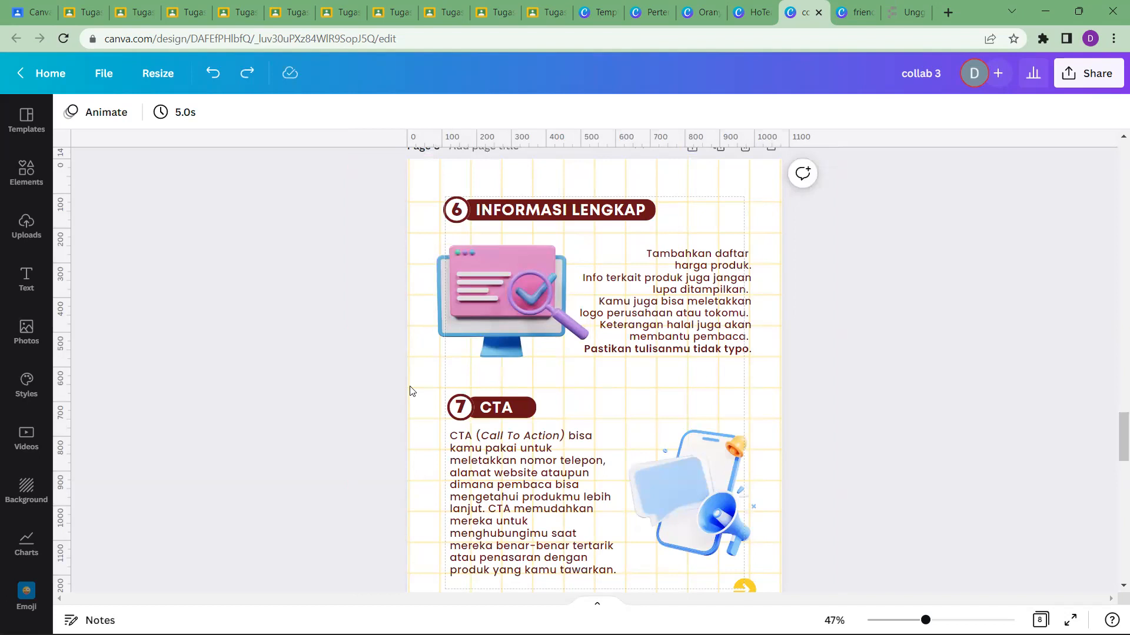
Select the monitor illustration, both paragraphs, the CTA heading and the megaphone illustration on page 6 together and delete them
click(499, 316)
shift+click(637, 317)
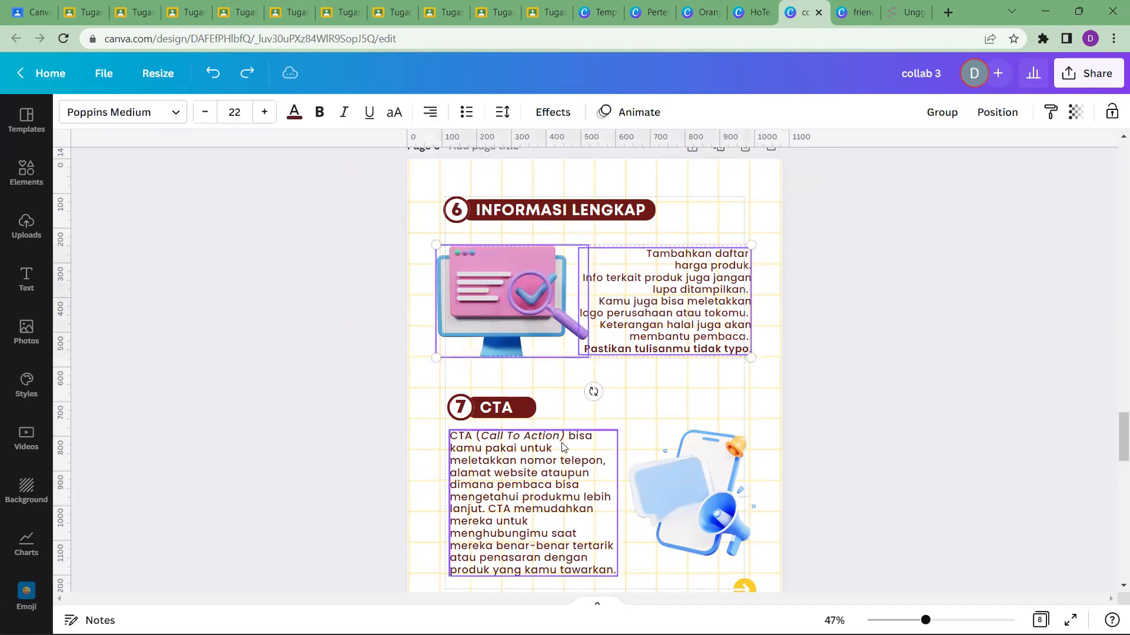
shift+click(562, 444)
shift+click(502, 405)
shift+click(651, 484)
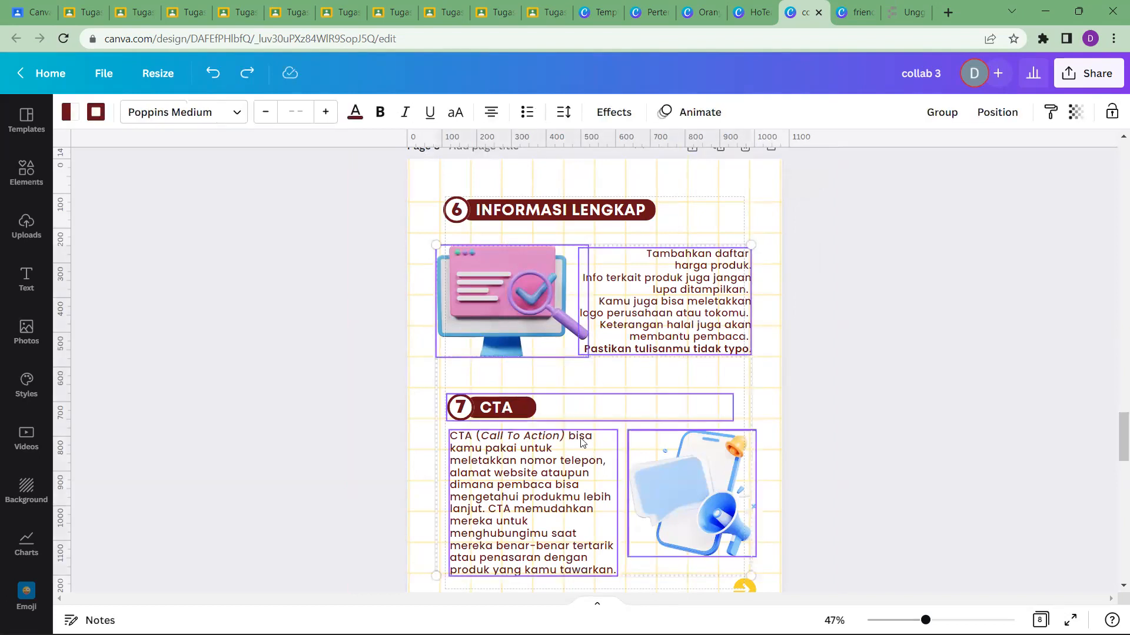
key(Delete)
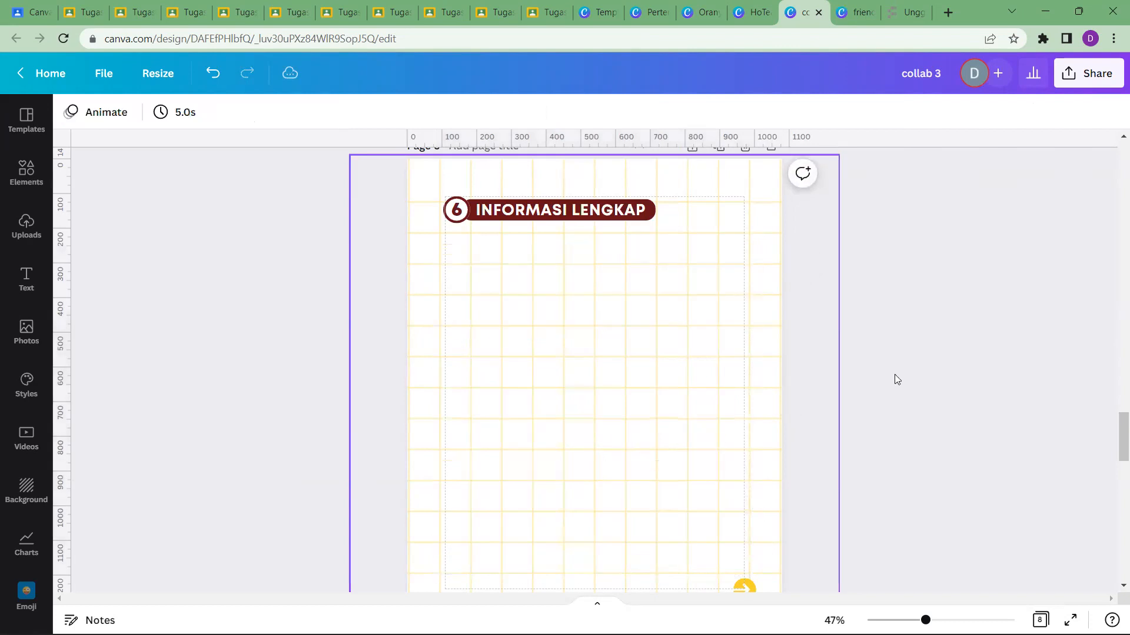
scroll(903, 382, down, 2)
scroll(903, 382, up, 2)
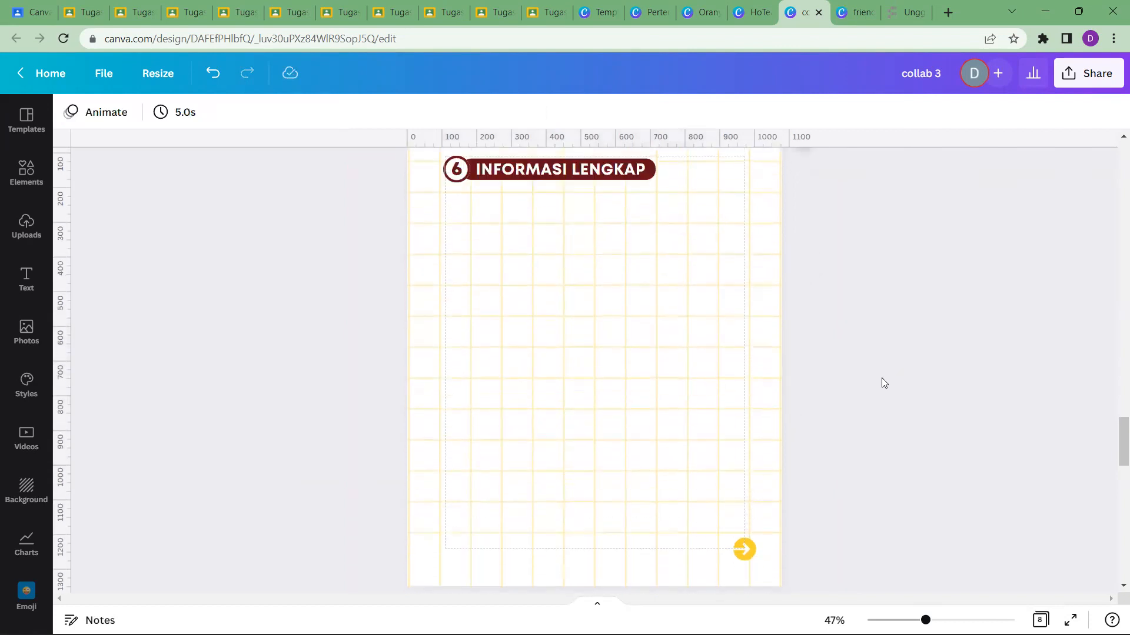
Delete the "INFORMASI LENGKAP" text, its dark red bar, the number 6 and its circle one by one
click(489, 211)
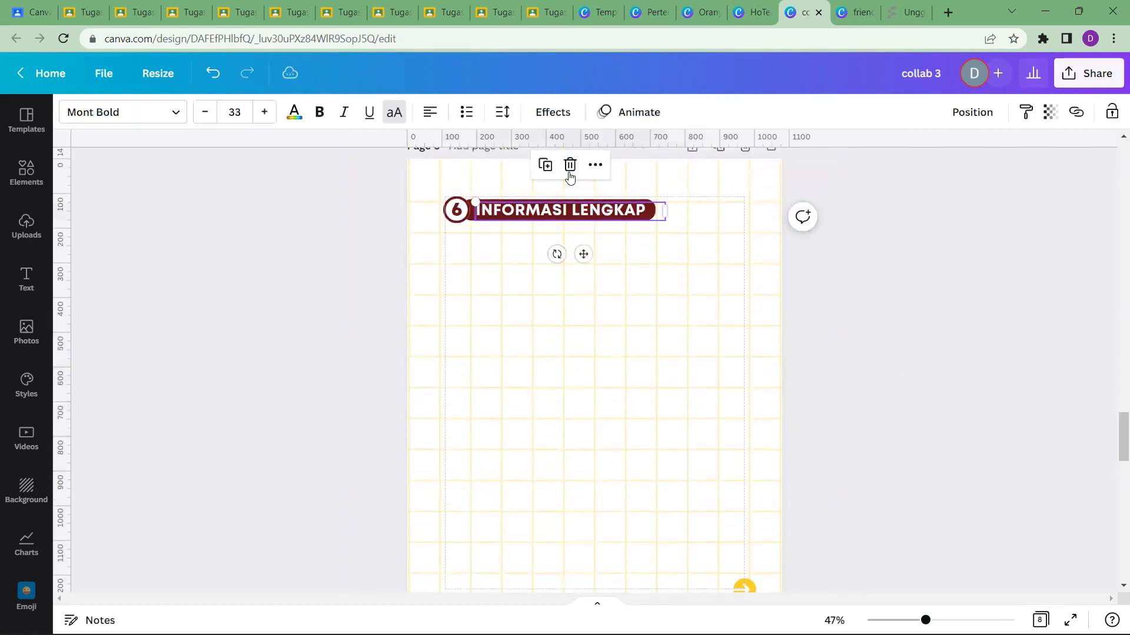
click(569, 165)
click(570, 212)
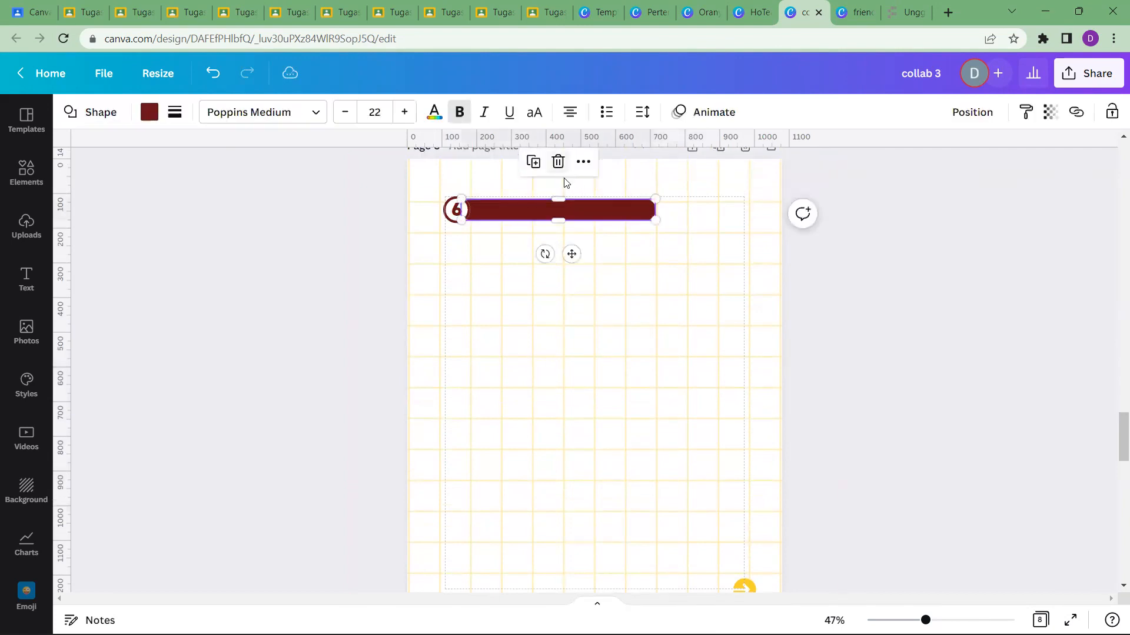
click(559, 162)
click(471, 205)
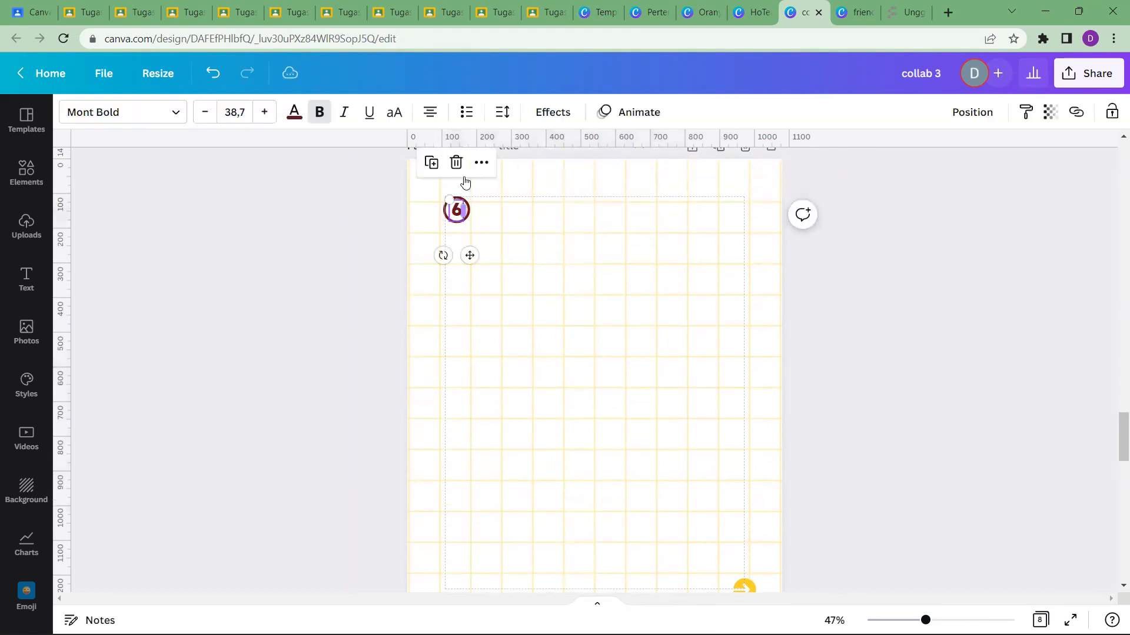
click(457, 162)
click(457, 210)
click(457, 157)
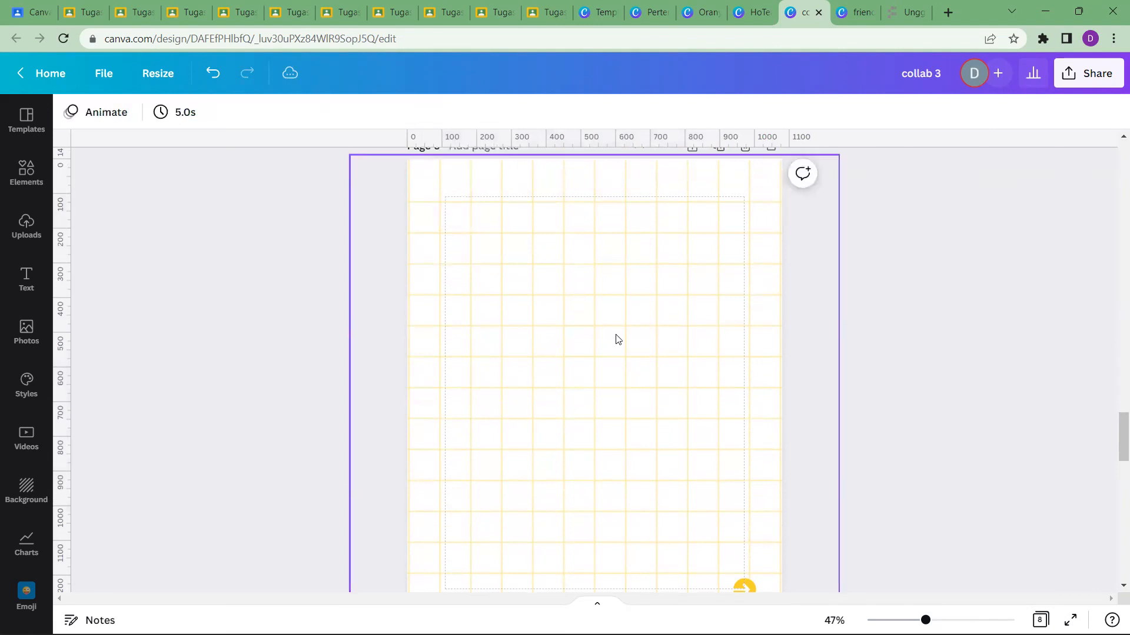
click(791, 469)
scroll(791, 469, down, 1)
scroll(791, 469, up, 1)
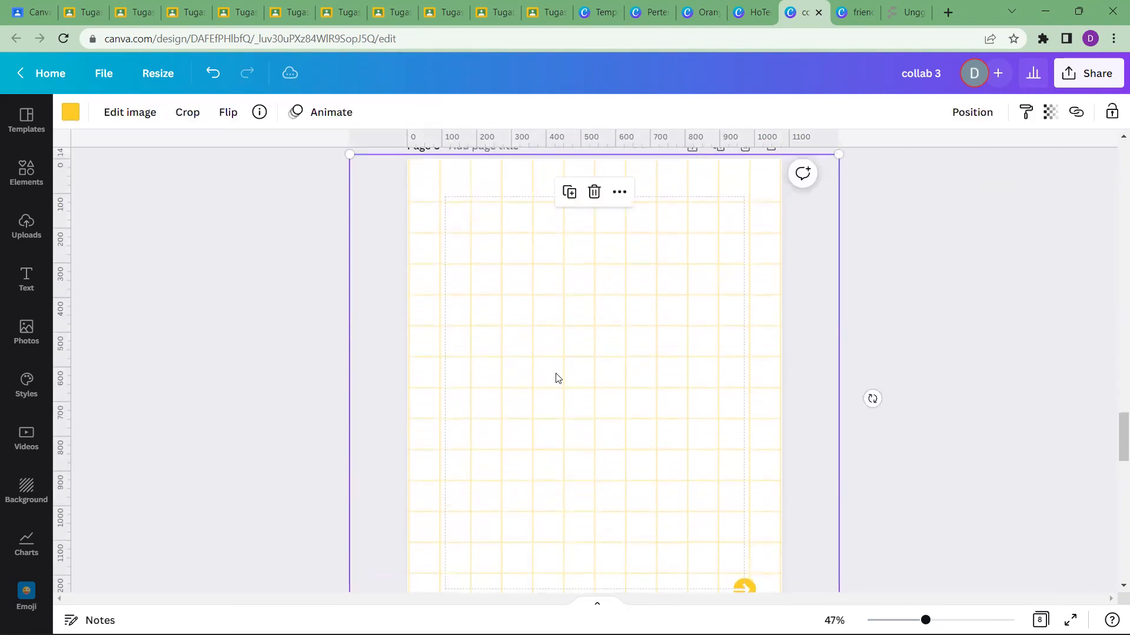
Undo the deletions on page 6 to restore its headings, paragraphs and illustrations
key(ctrl+z)
key(ctrl+z)
key(ctrl+z)
key(ctrl+z)
key(ctrl+z)
key(ctrl+z)
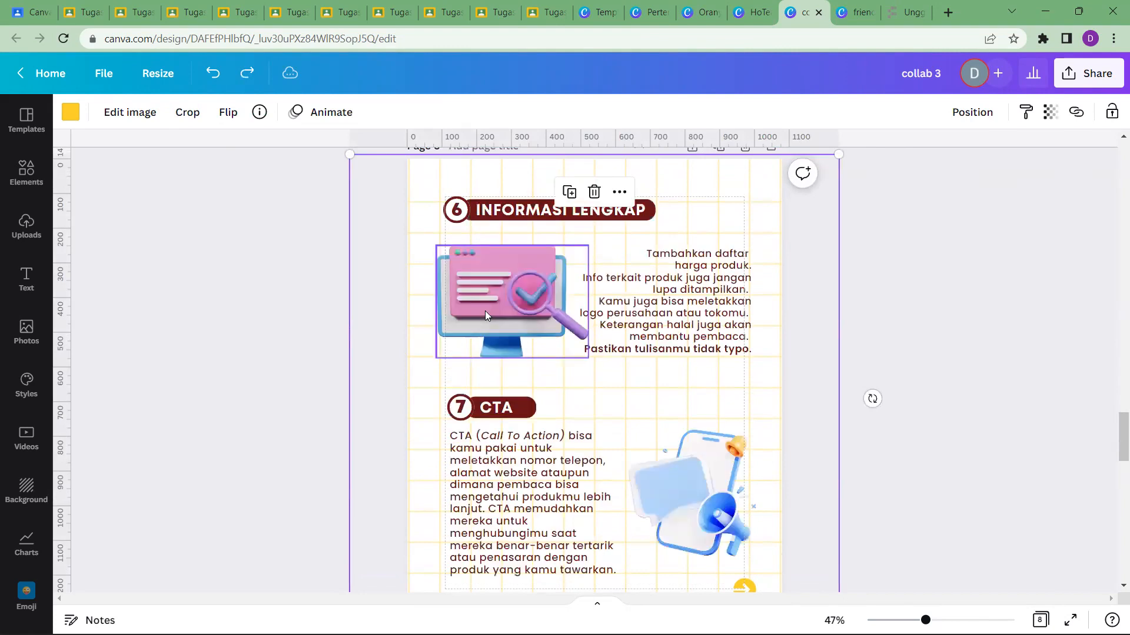
click(921, 283)
scroll(906, 291, up, 1)
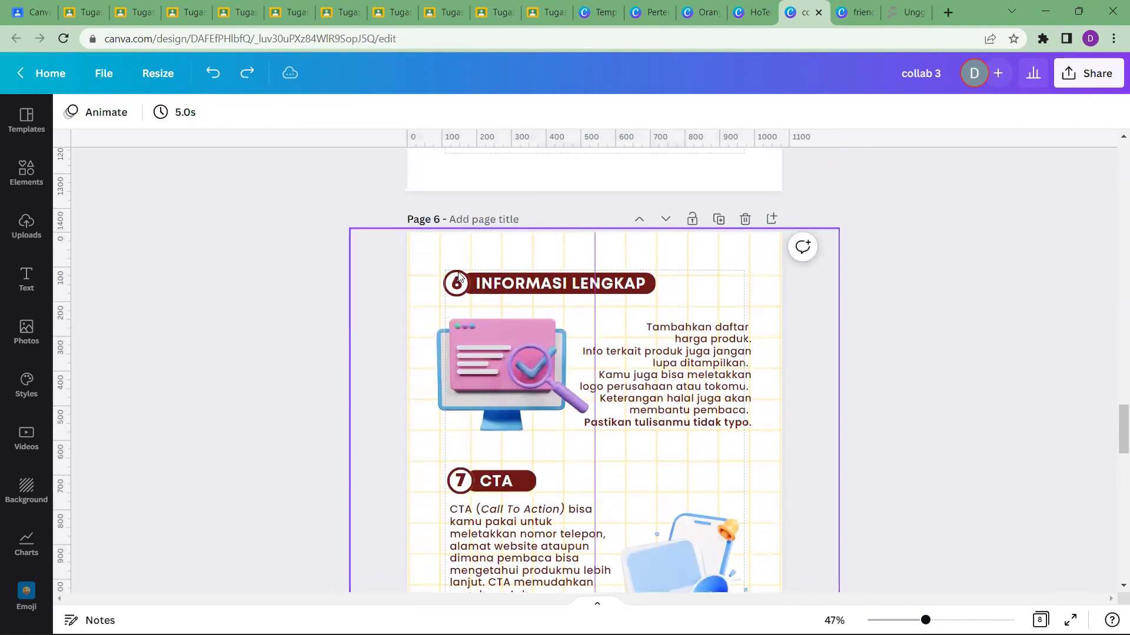
scroll(350, 263, down, 1)
Select everything on page 6, including the grid background, and delete it all at once
click(484, 286)
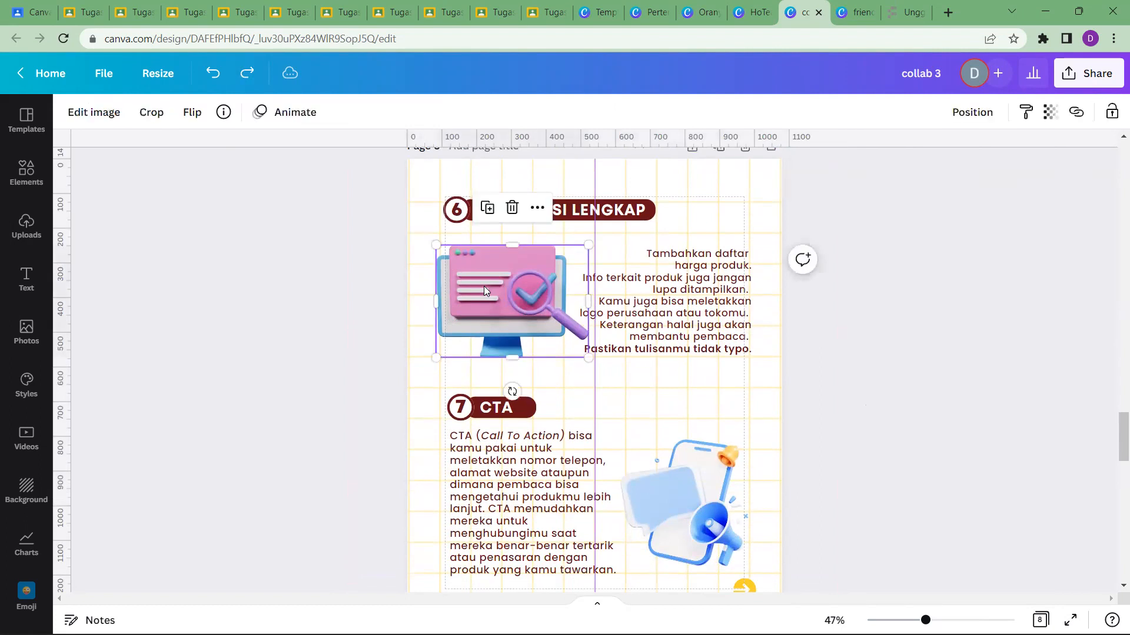
key(ctrl+a)
key(Delete)
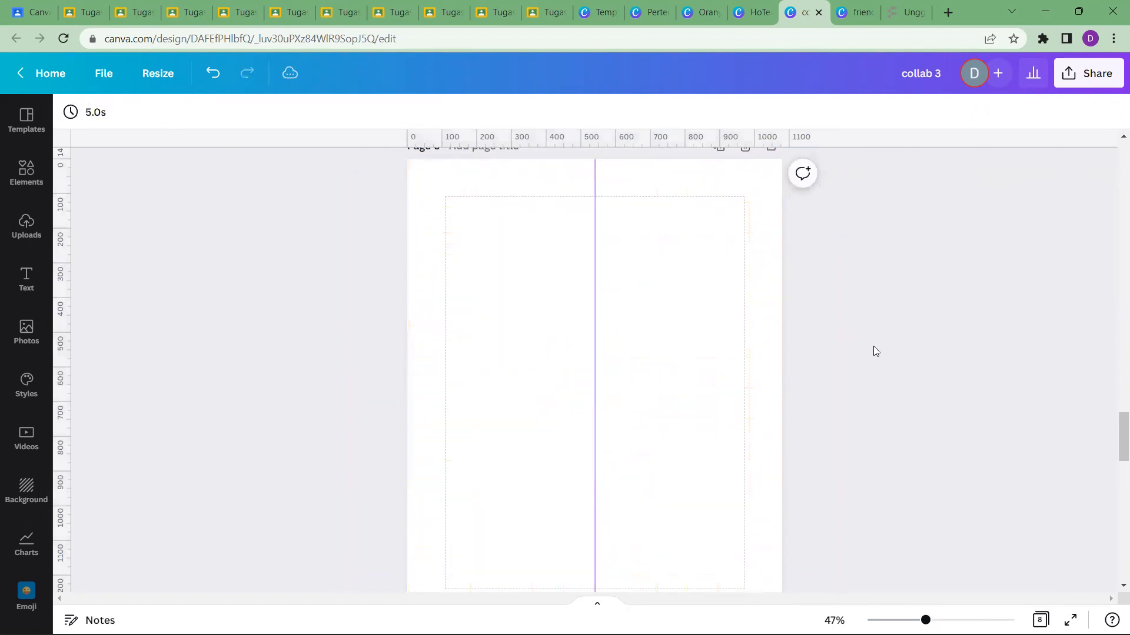
click(733, 346)
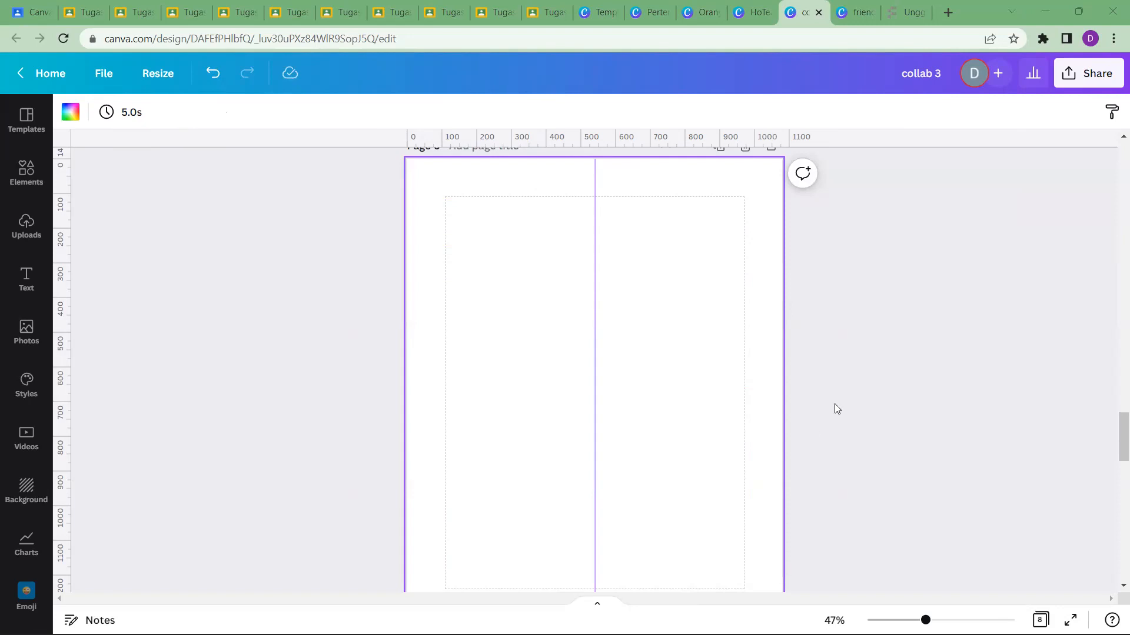
Remove the vertical guide line from the centre of page 6 by moving it off the page
click(594, 404)
click(597, 405)
drag(598, 405, 299, 430)
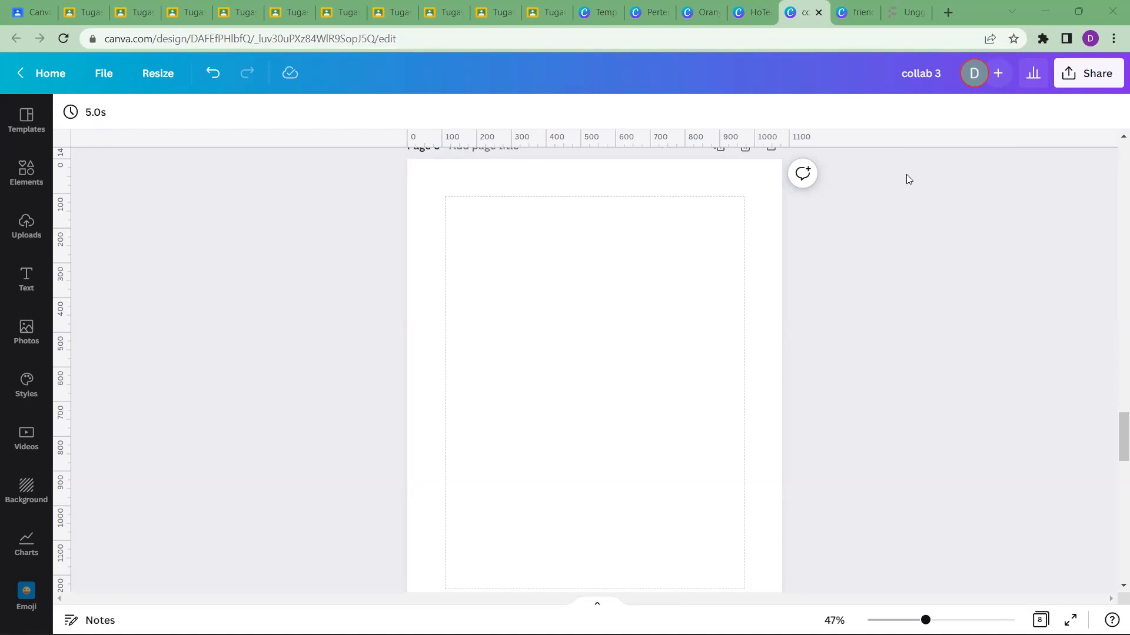
Switch to the "Canva Grup 1" assignment in Google Classroom and open the submitted pink hanger logo
click(603, 14)
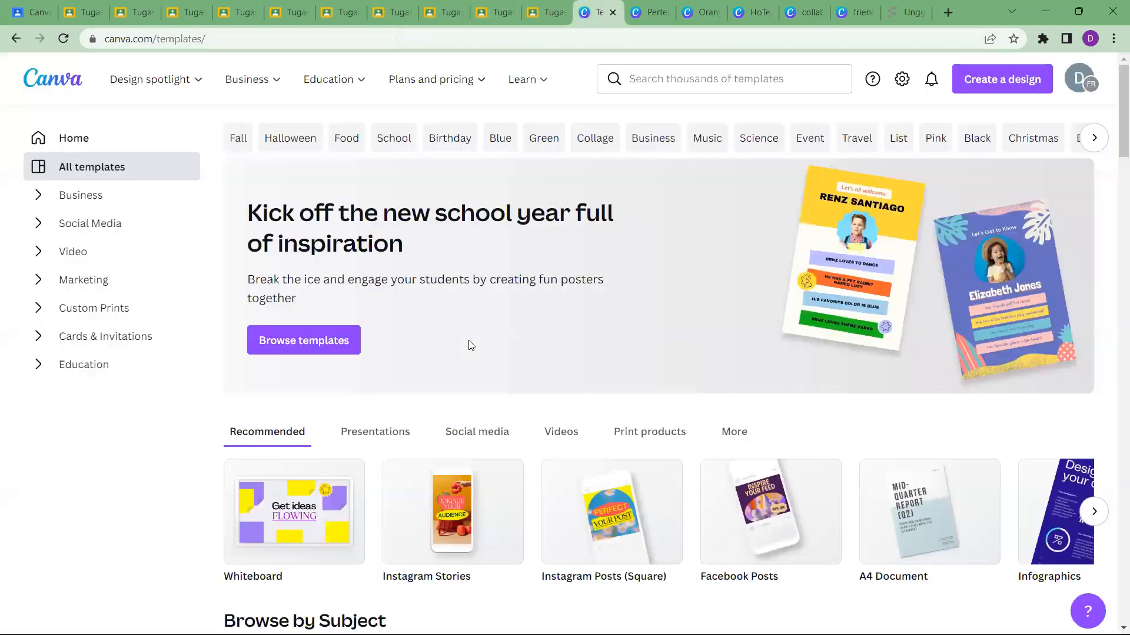
click(647, 14)
click(596, 12)
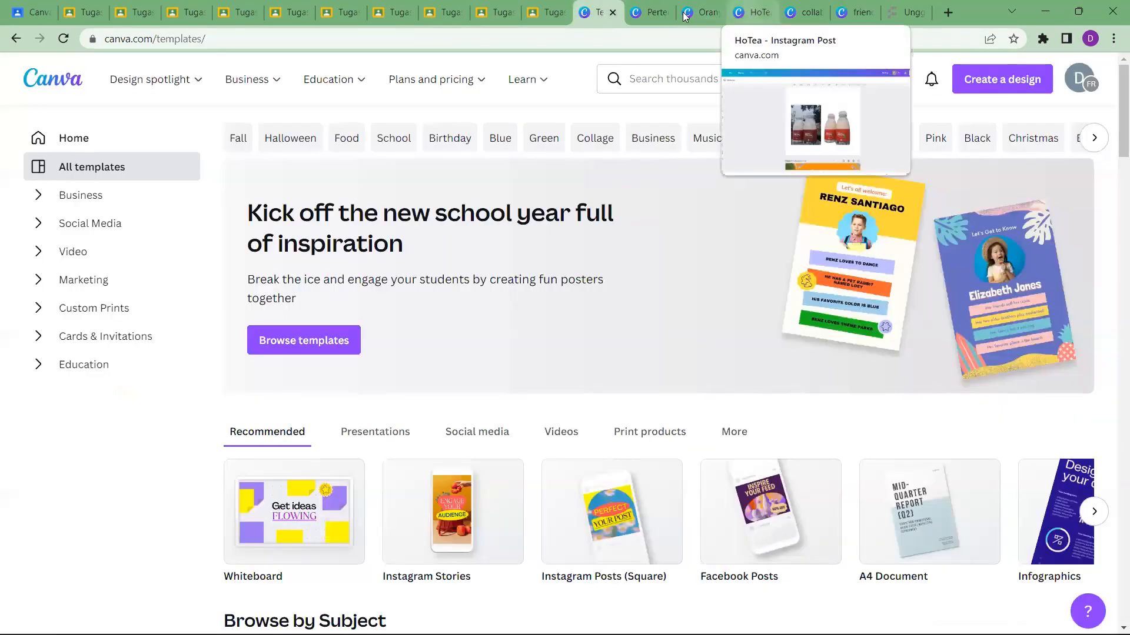
click(77, 13)
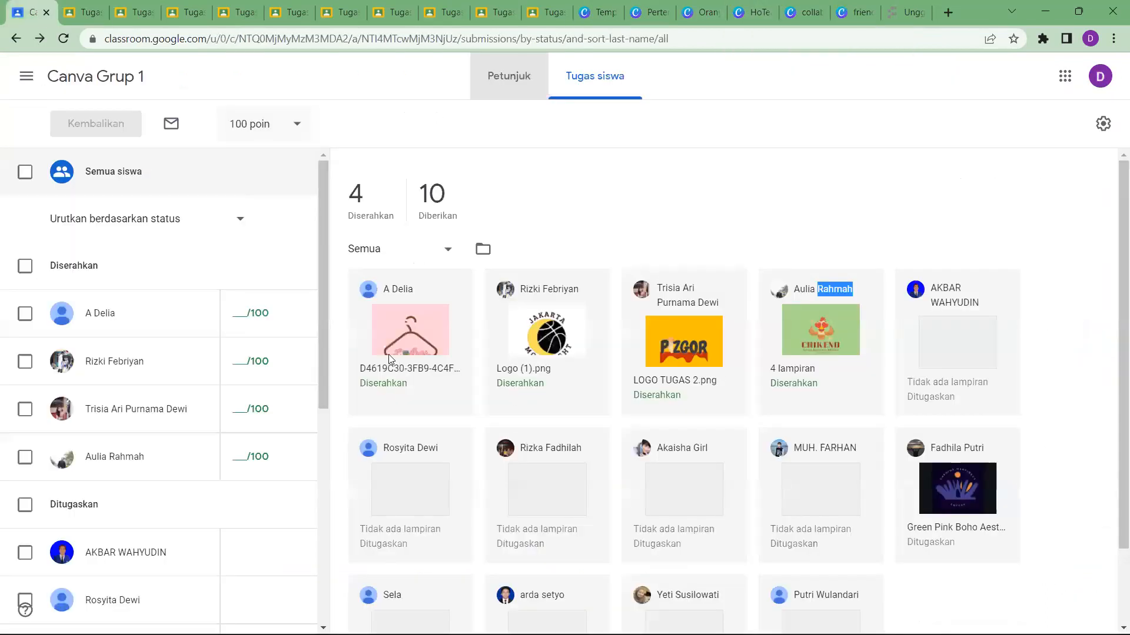
click(400, 365)
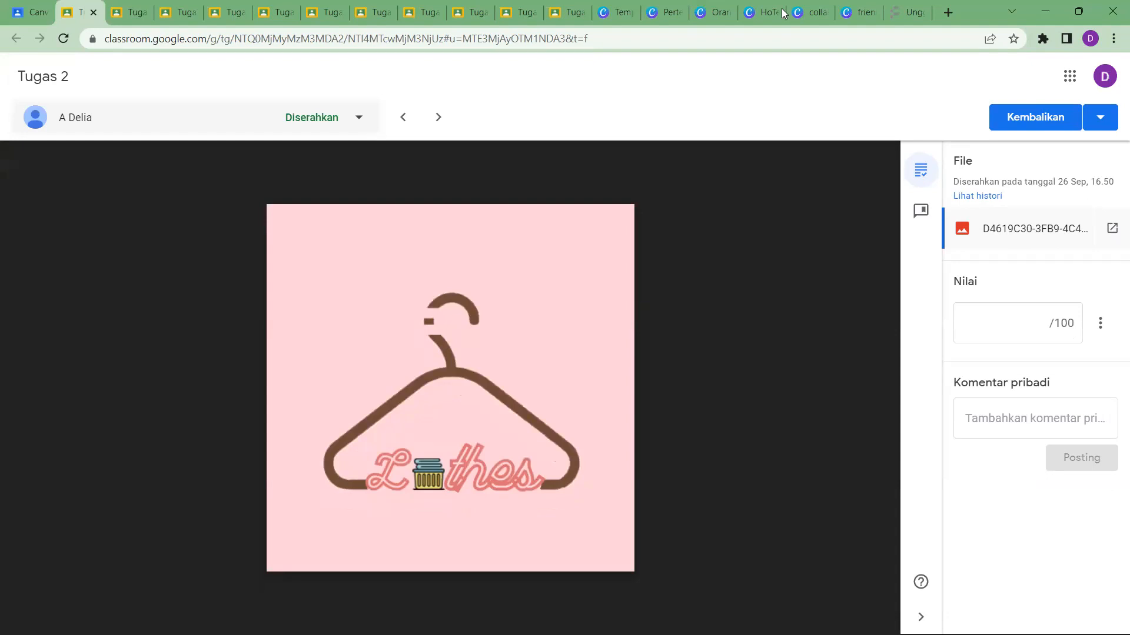
Switch to the HoTea design in Canva and search the elements for "hangers"
click(765, 13)
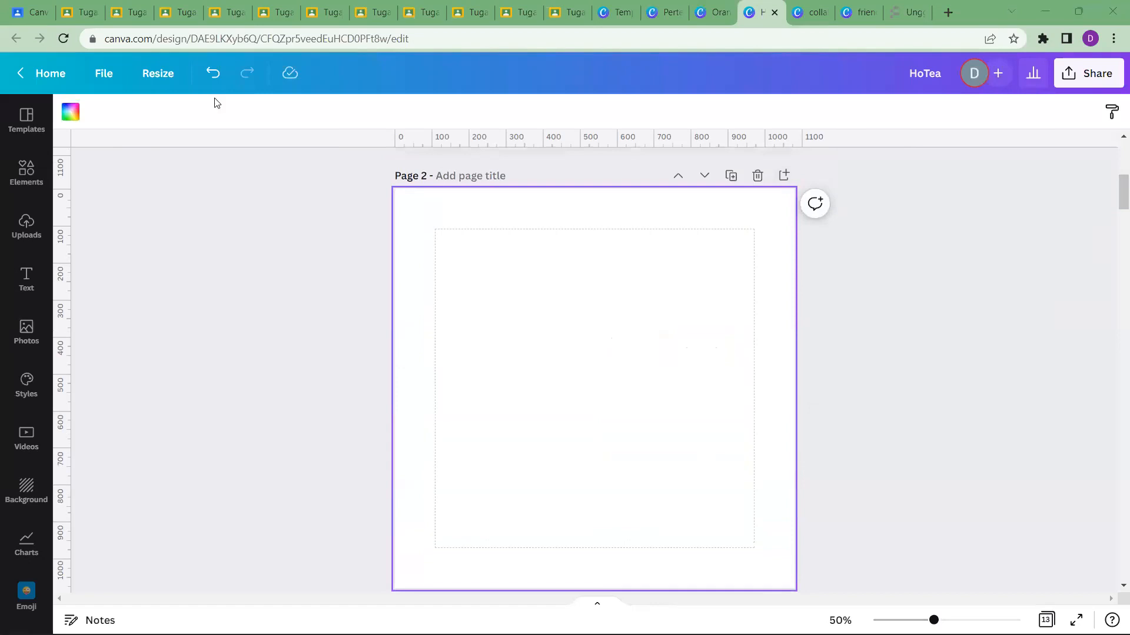
click(23, 173)
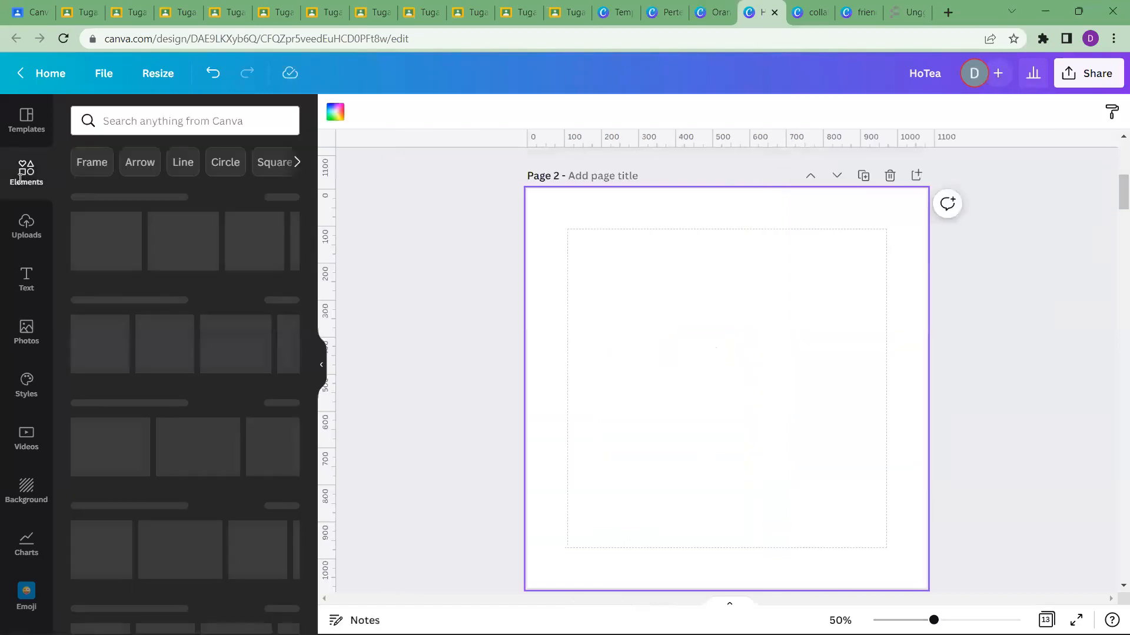
click(112, 120)
text(hanger)
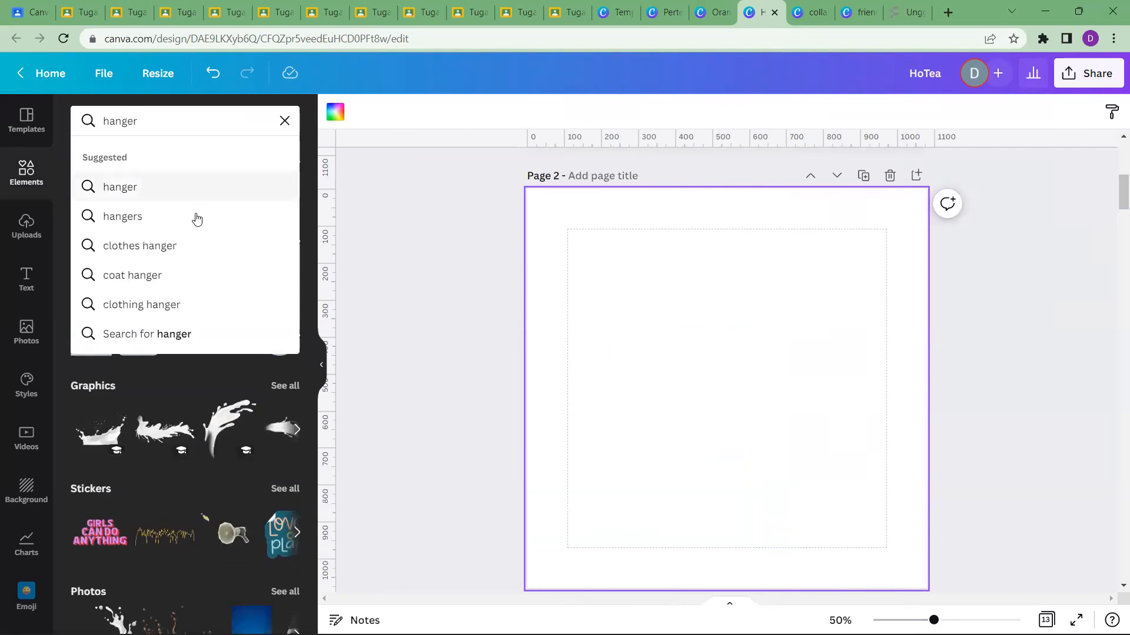
click(186, 223)
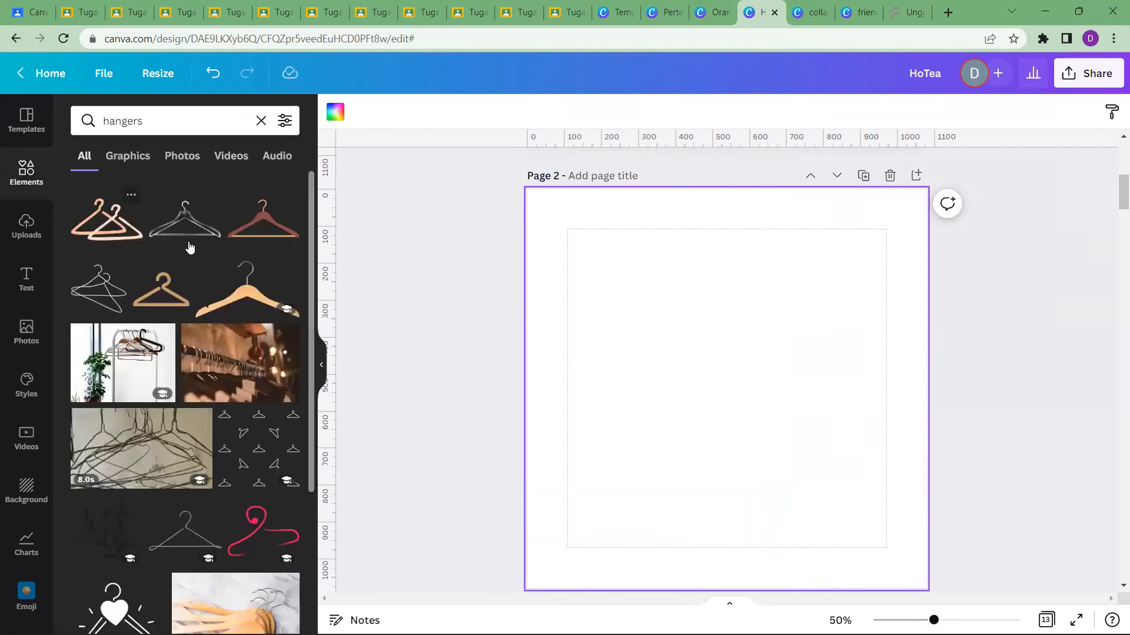
Add the brown hanger with the orange hook to page 2, enlarge it to span the page margins and centre it horizontally
click(258, 234)
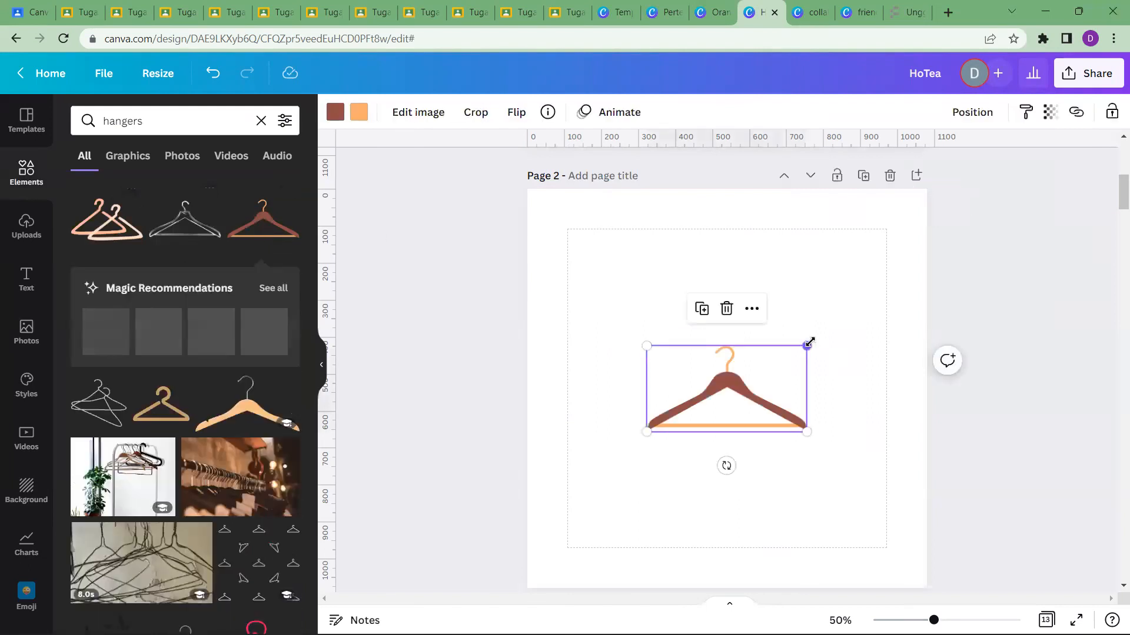
drag(809, 342, 972, 256)
drag(829, 350, 753, 342)
click(1048, 343)
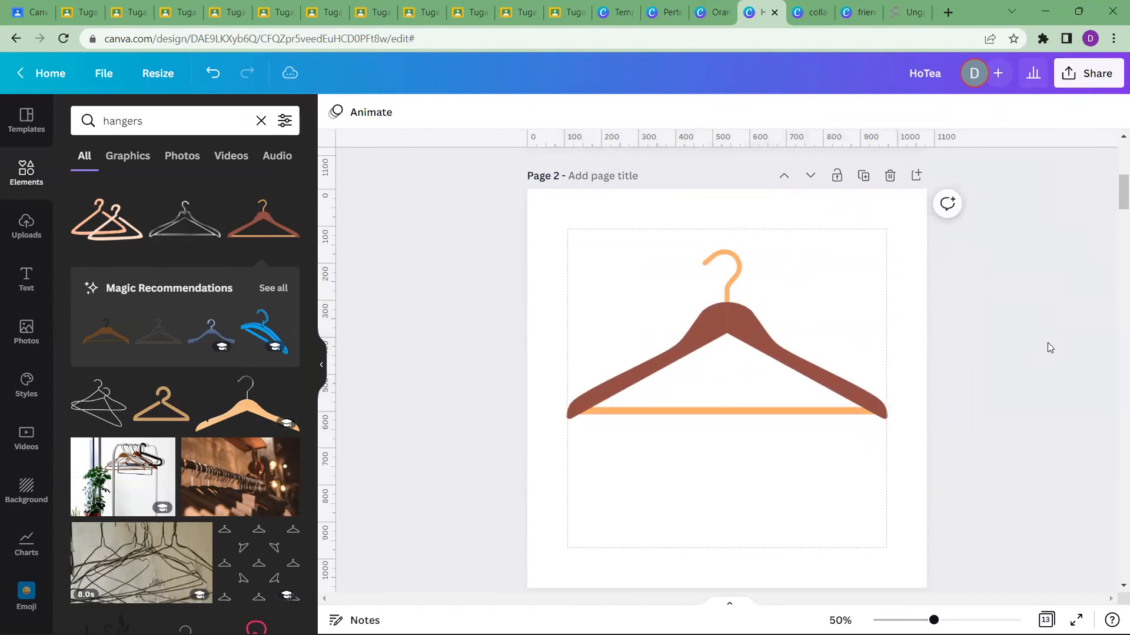
Look through the image effects available for the hanger and return to the general elements library
click(658, 214)
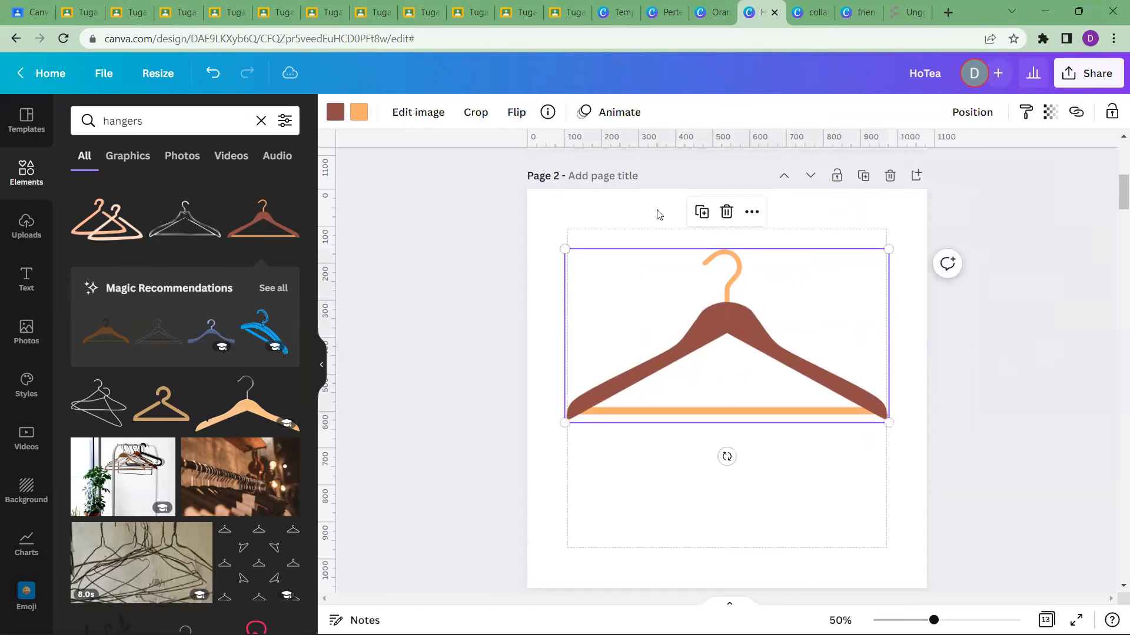
click(438, 125)
scroll(130, 346, down, 7)
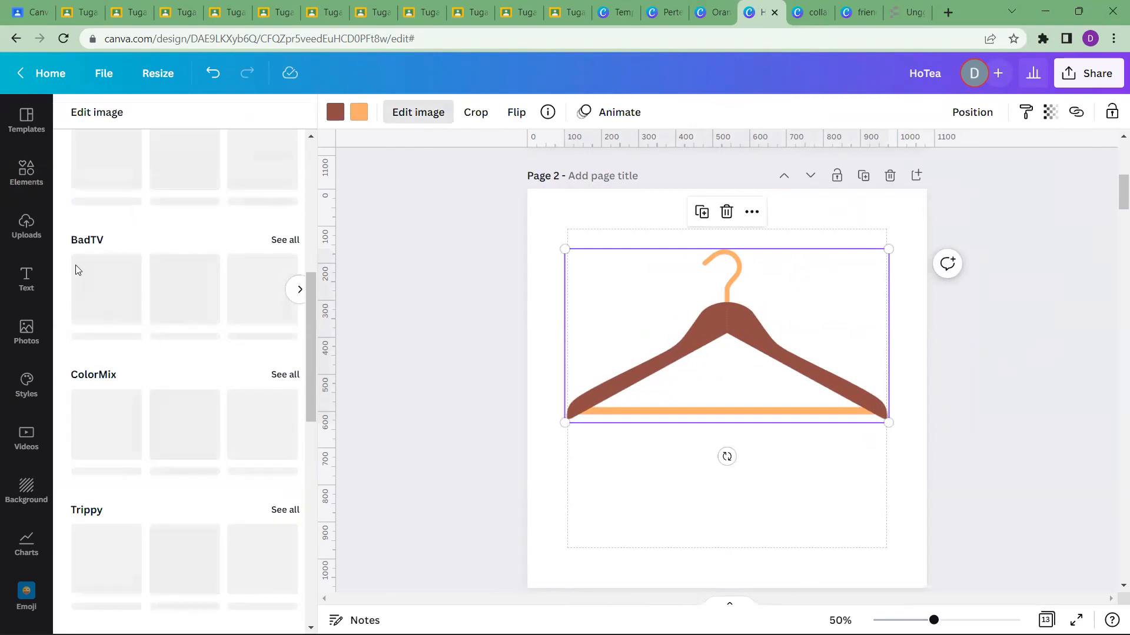
scroll(157, 252, up, 5)
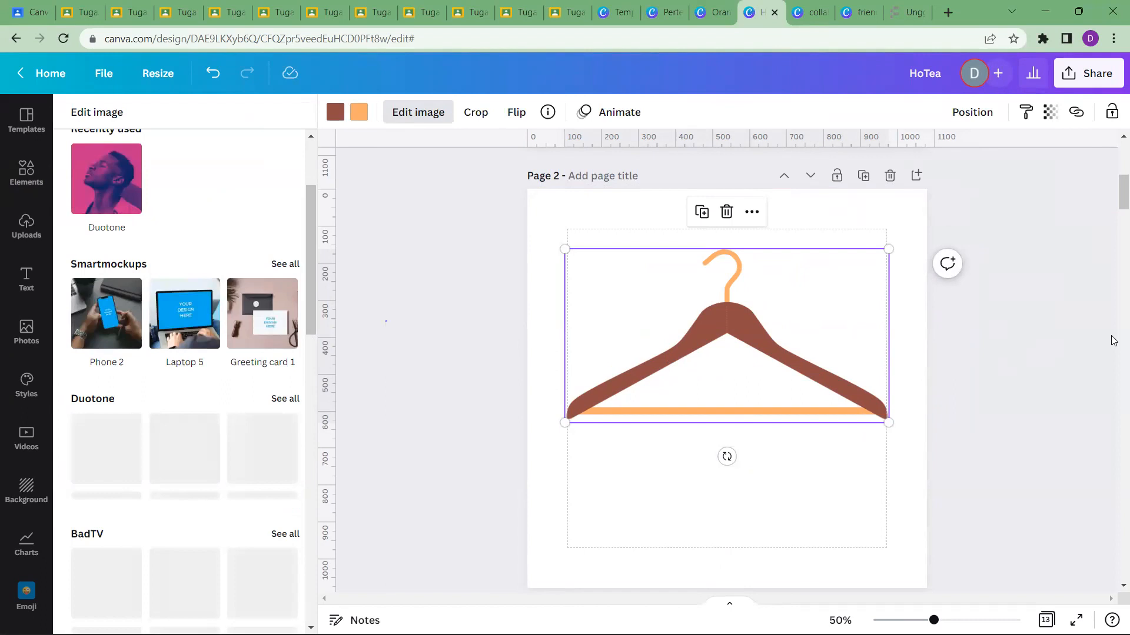
click(29, 171)
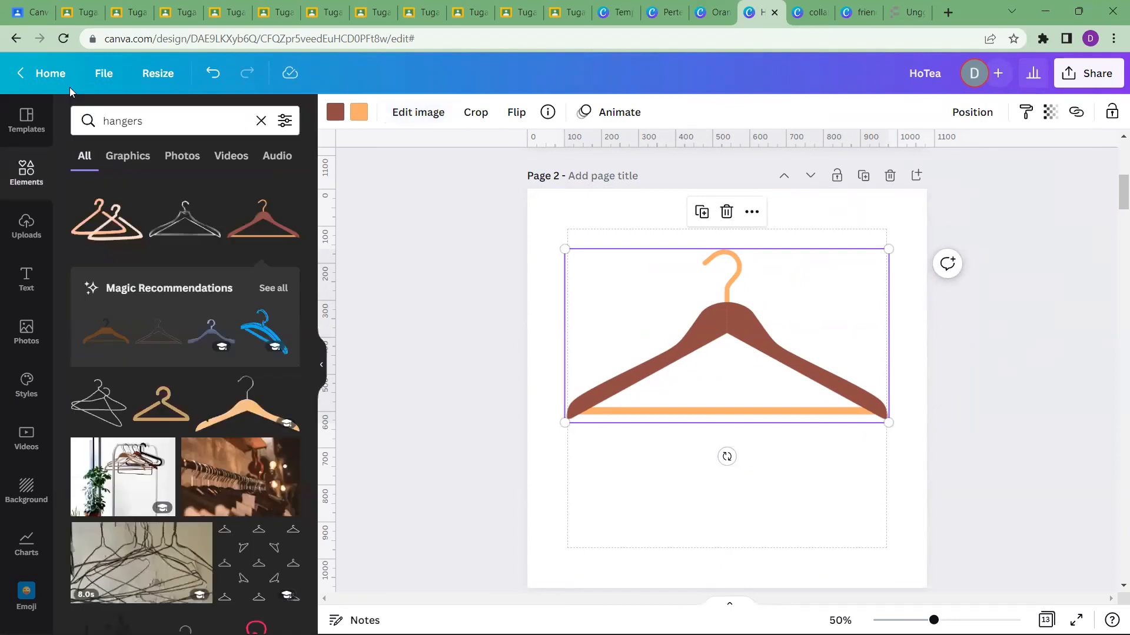
click(26, 171)
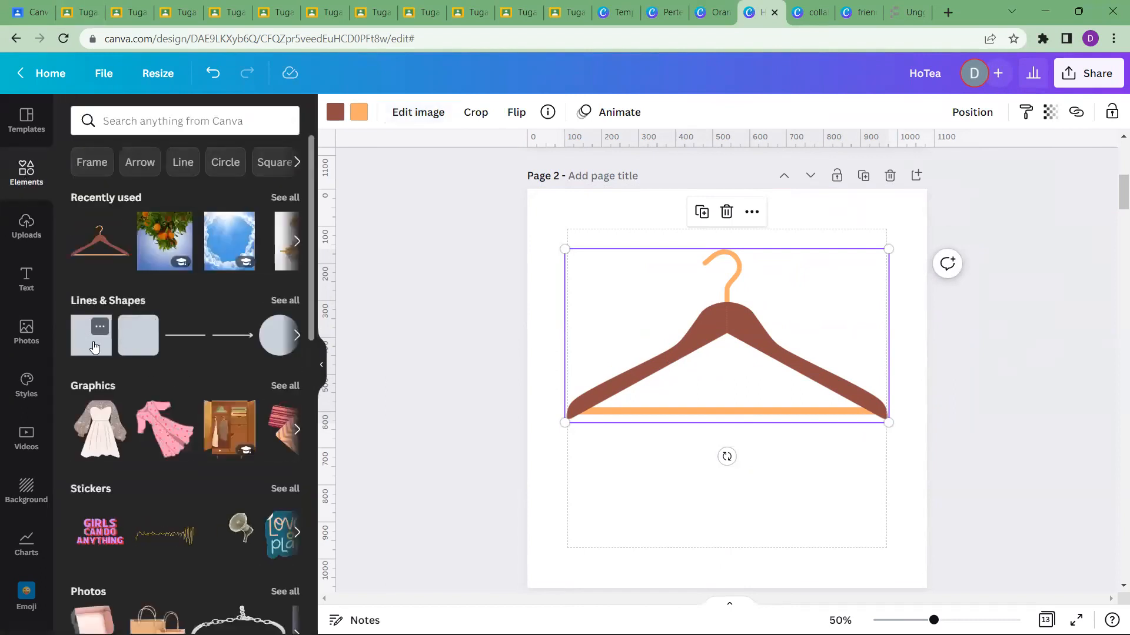
Add a square shape to page 2 and reshape it into a thin bar over the hanger's lower orange rod
click(92, 335)
drag(728, 329, 729, 412)
drag(740, 482, 785, 469)
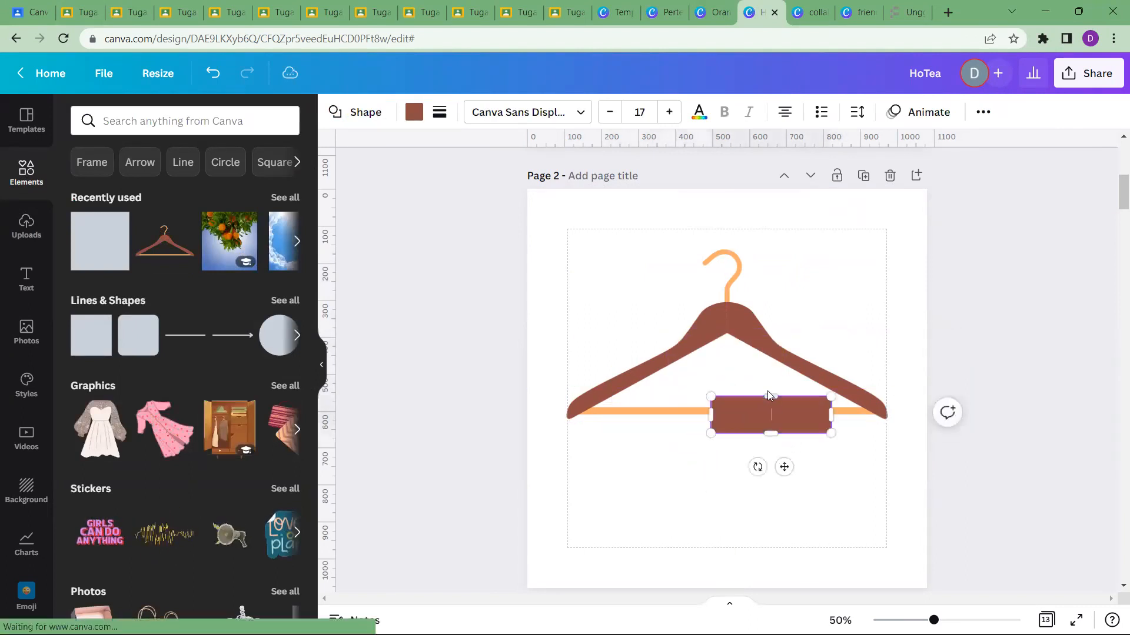
drag(771, 397, 772, 419)
mouse_move(784, 467)
mouse_down()
mouse_move(779, 446)
mouse_move(790, 446)
mouse_up()
drag(714, 410, 605, 410)
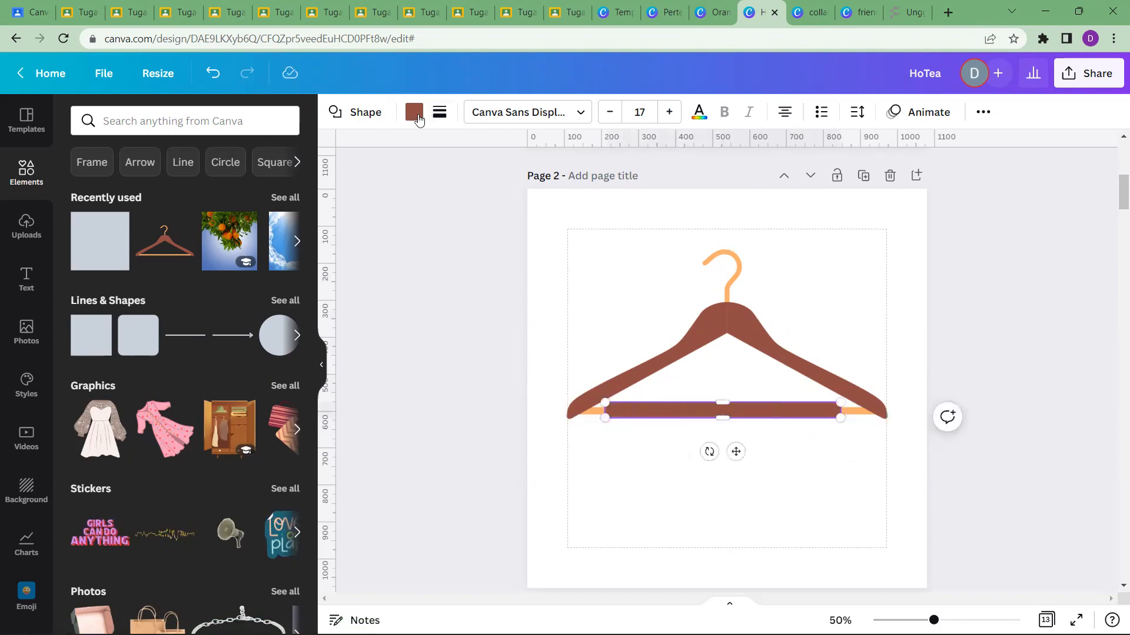
Recolour the bar white so that it covers the middle of the hanger's orange rod
click(417, 118)
click(126, 268)
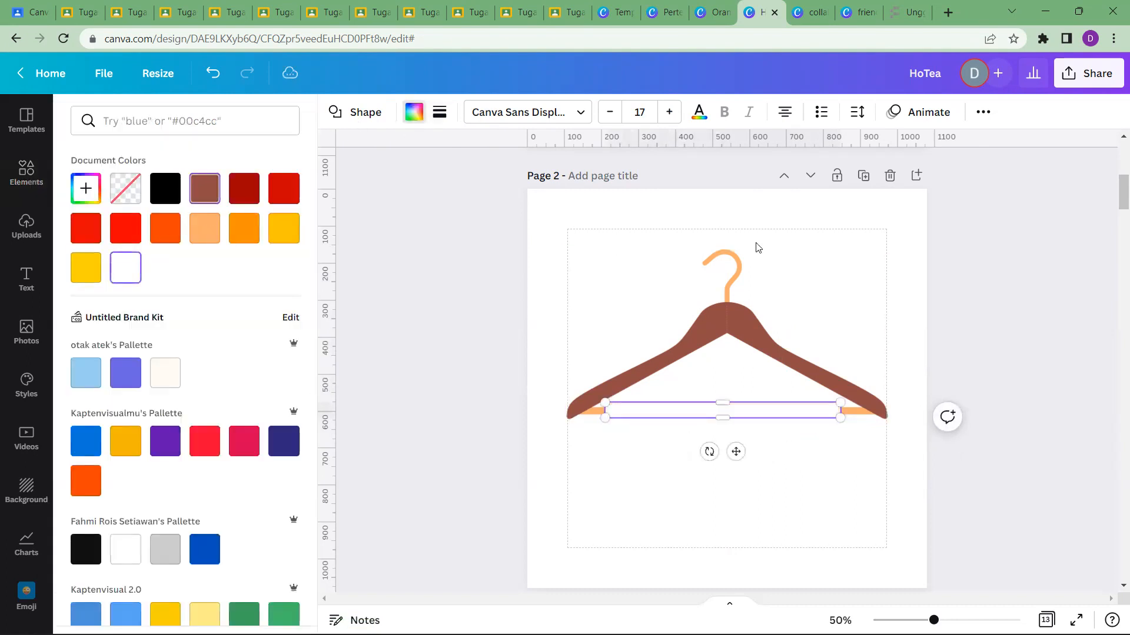
click(905, 300)
Stretch the white bar downwards, then bring it back to a height of 38 over the rod
click(733, 407)
click(729, 412)
drag(722, 418, 722, 445)
mouse_move(740, 404)
mouse_down()
mouse_move(732, 391)
mouse_move(732, 405)
mouse_up()
drag(724, 443, 714, 416)
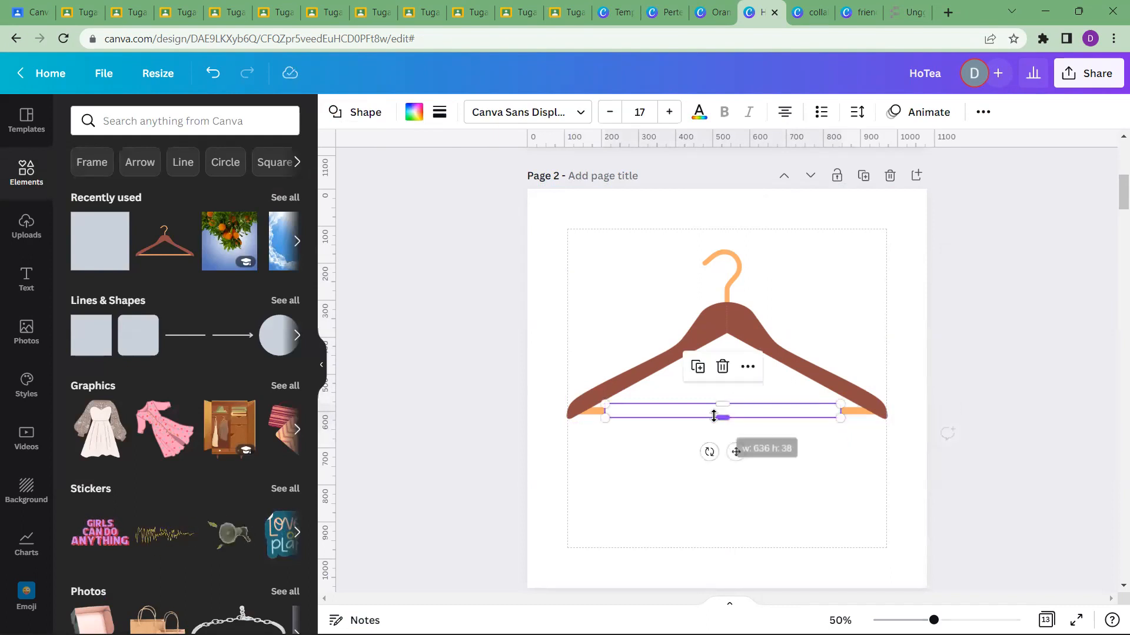
click(1026, 318)
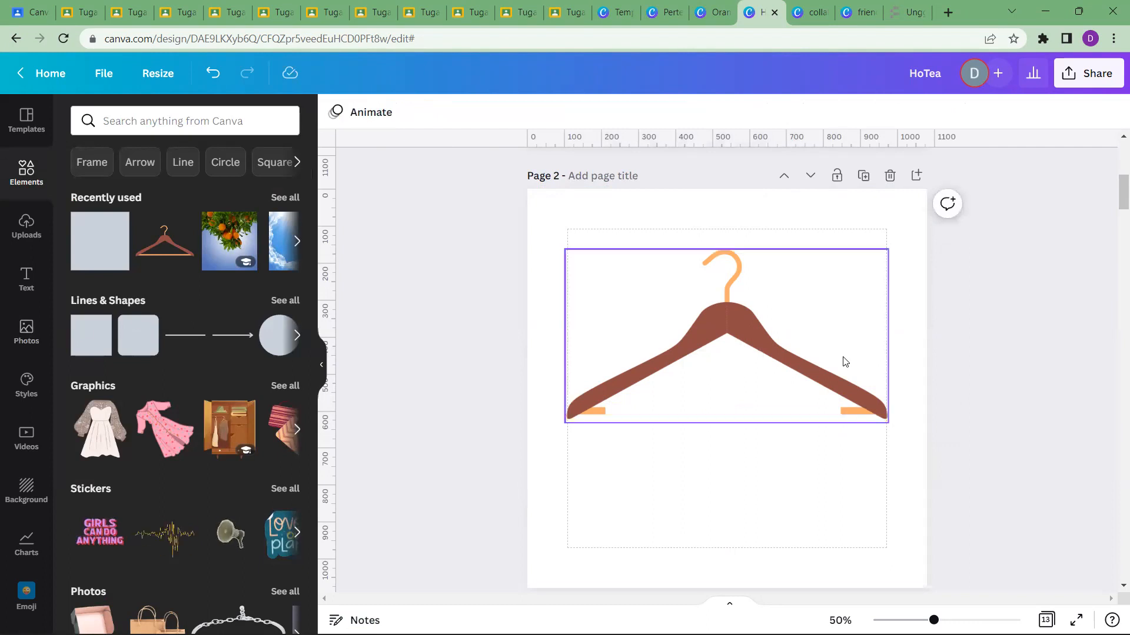
Examine the image editing options of the left bottle photo on page 1 and compare with the hanger on page 2
scroll(834, 321, up, 4)
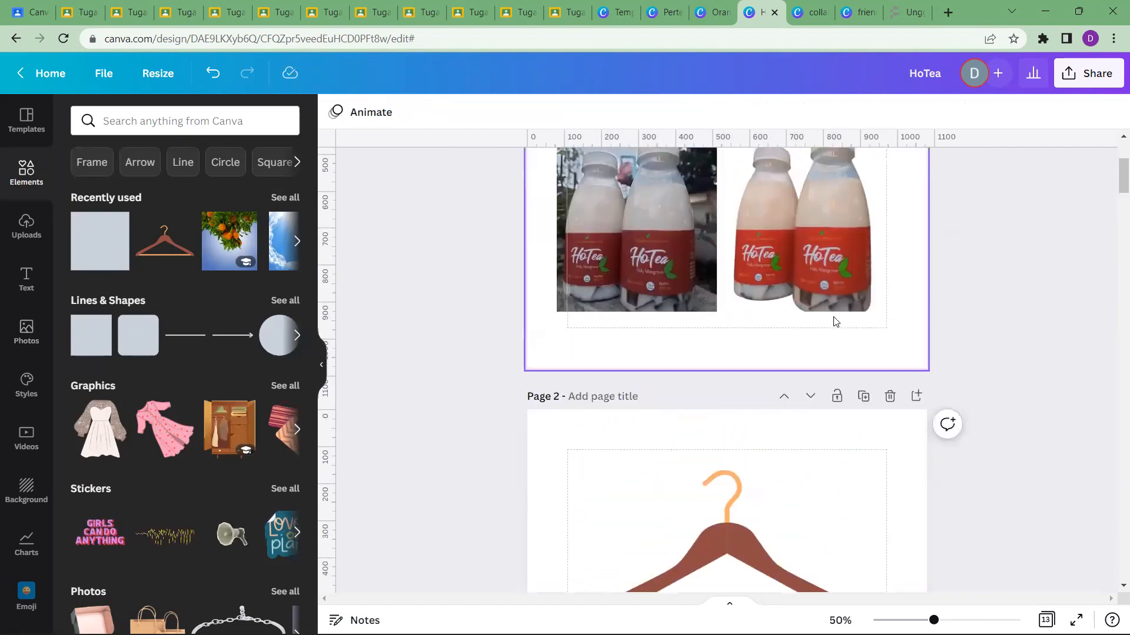
scroll(834, 320, up, 4)
click(816, 398)
click(620, 398)
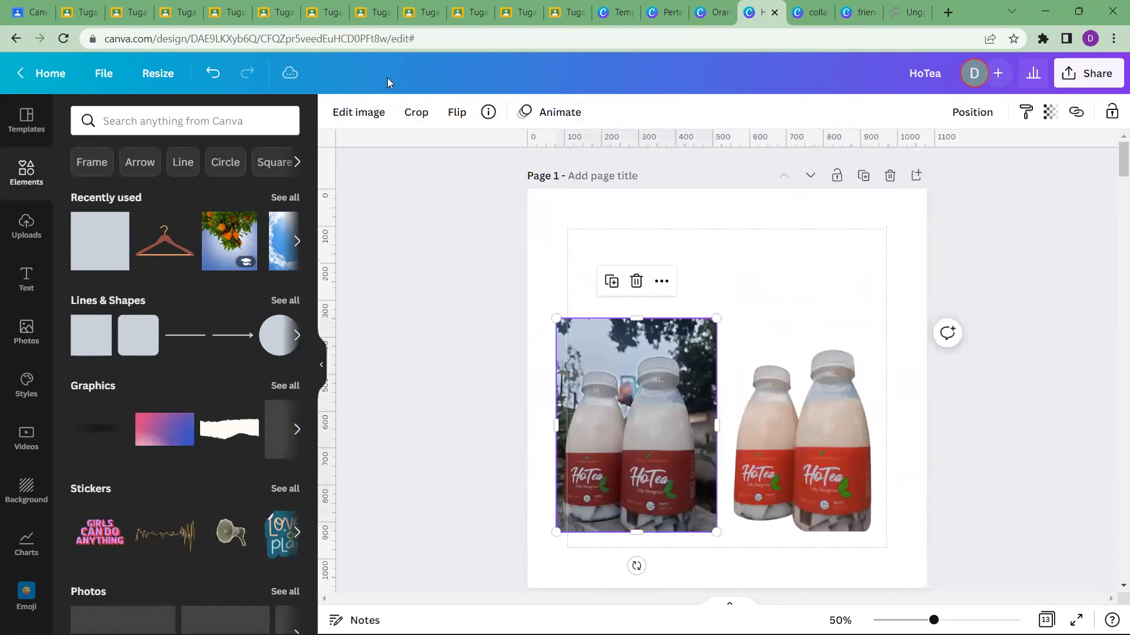
click(359, 113)
scroll(759, 467, down, 6)
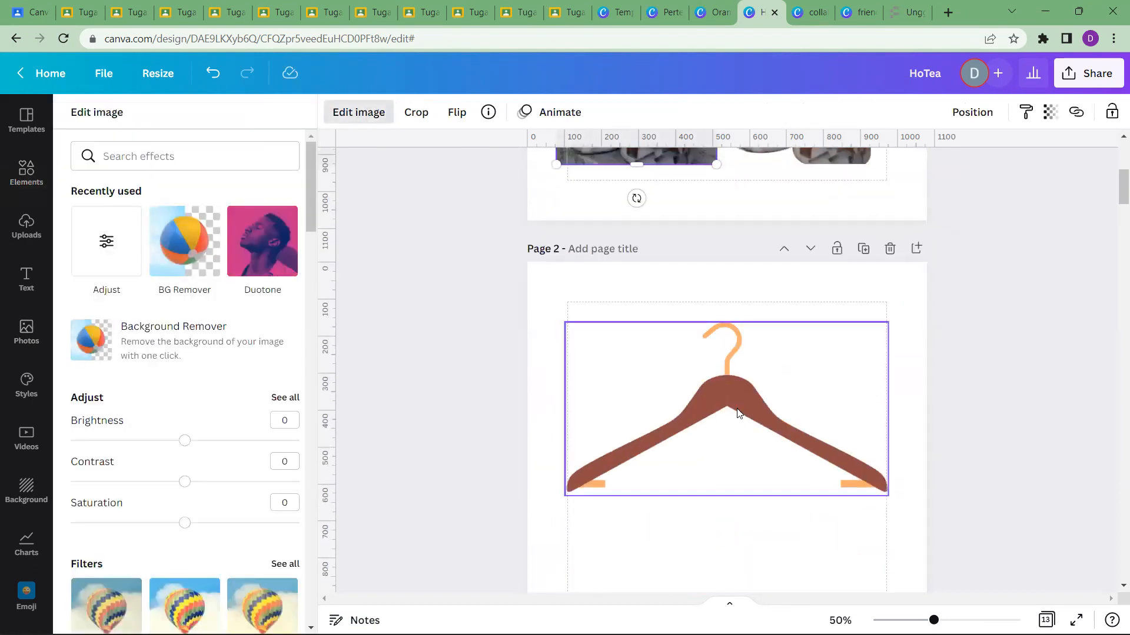
click(737, 413)
Remove the background of the left bottle photo on page 1 and erase a horizontal strip across both labels with brush size 25
scroll(759, 396, up, 5)
click(622, 353)
click(356, 112)
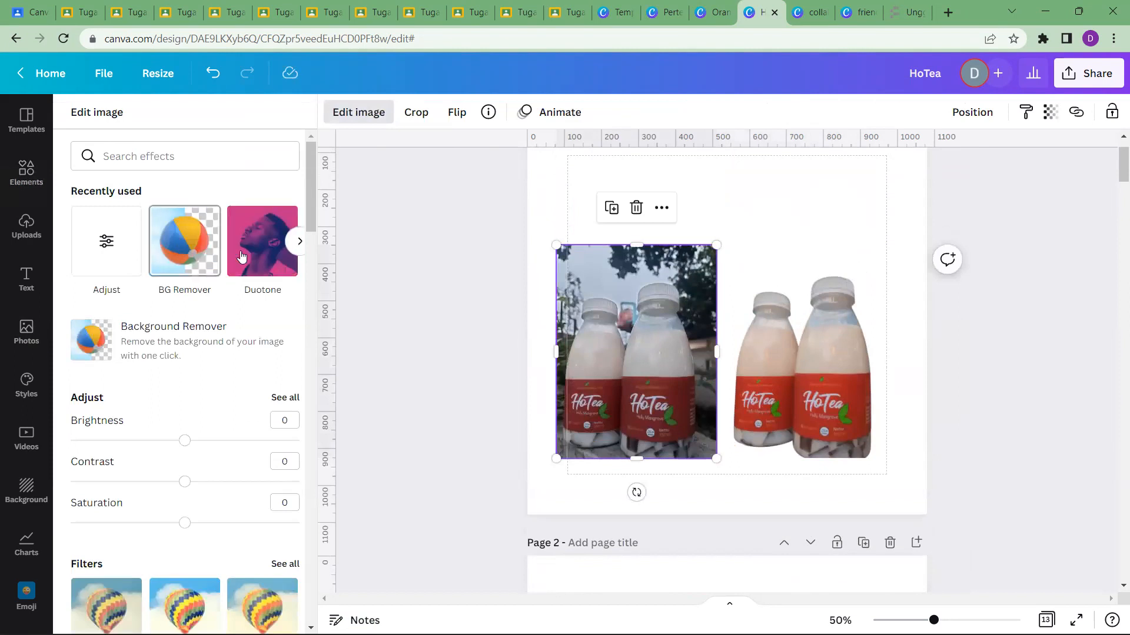
click(185, 241)
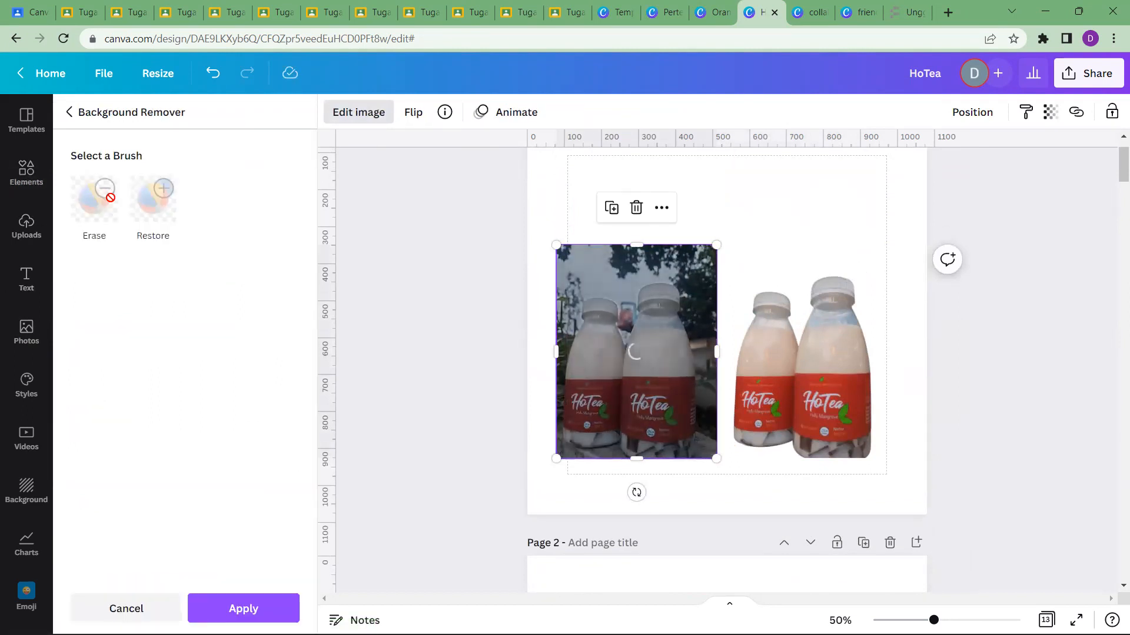
click(92, 210)
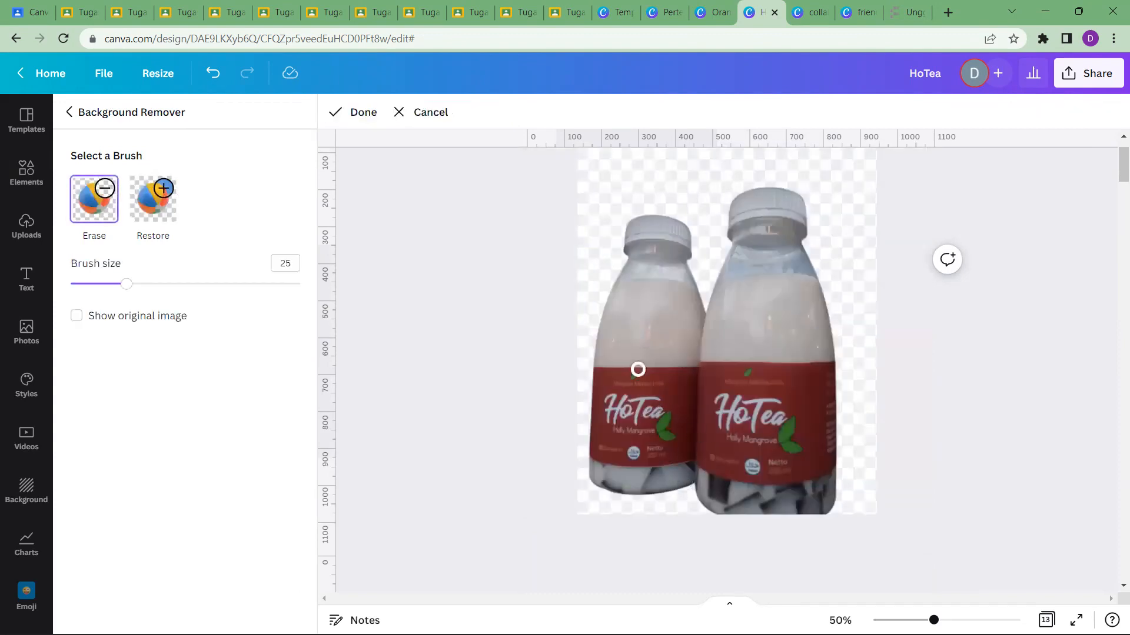
mouse_move(635, 366)
mouse_down()
mouse_move(802, 365)
mouse_move(621, 374)
mouse_move(822, 377)
mouse_move(639, 384)
mouse_move(812, 382)
mouse_move(630, 391)
mouse_move(810, 391)
mouse_move(640, 400)
mouse_up()
click(352, 112)
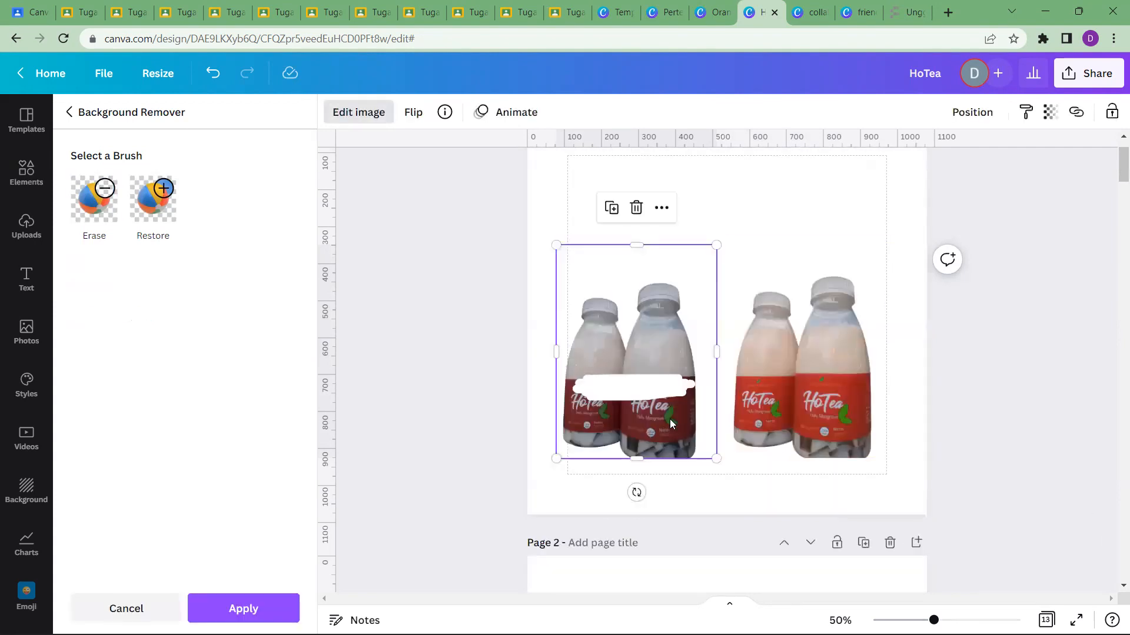
Delete the white bar from page 2 and move the hanger down towards the middle of the page
scroll(678, 363, down, 5)
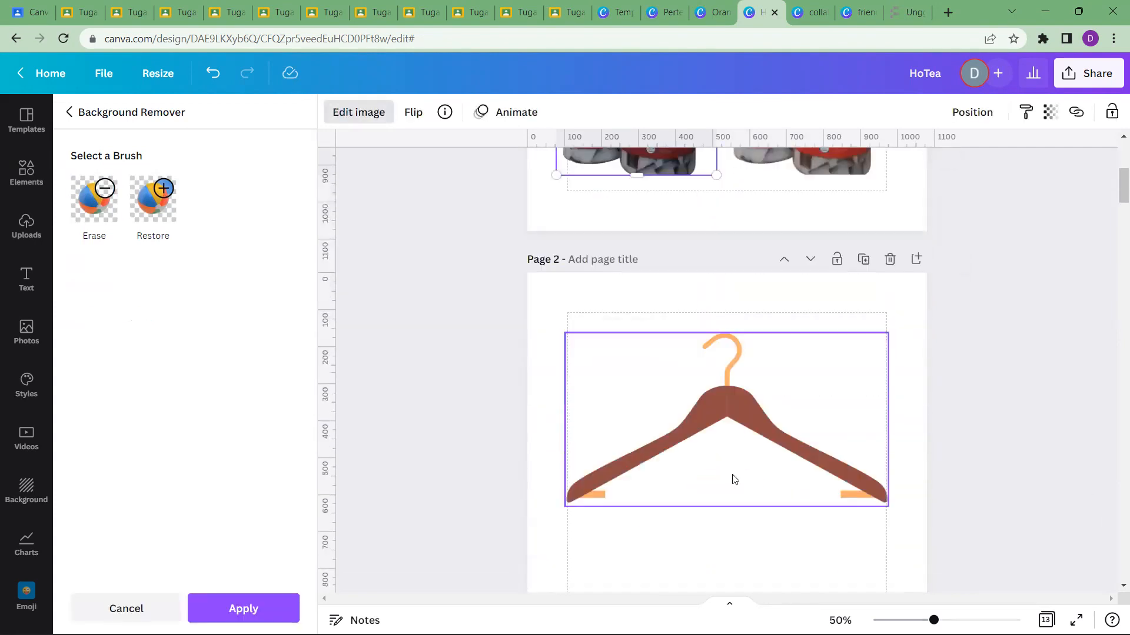
click(721, 474)
click(721, 482)
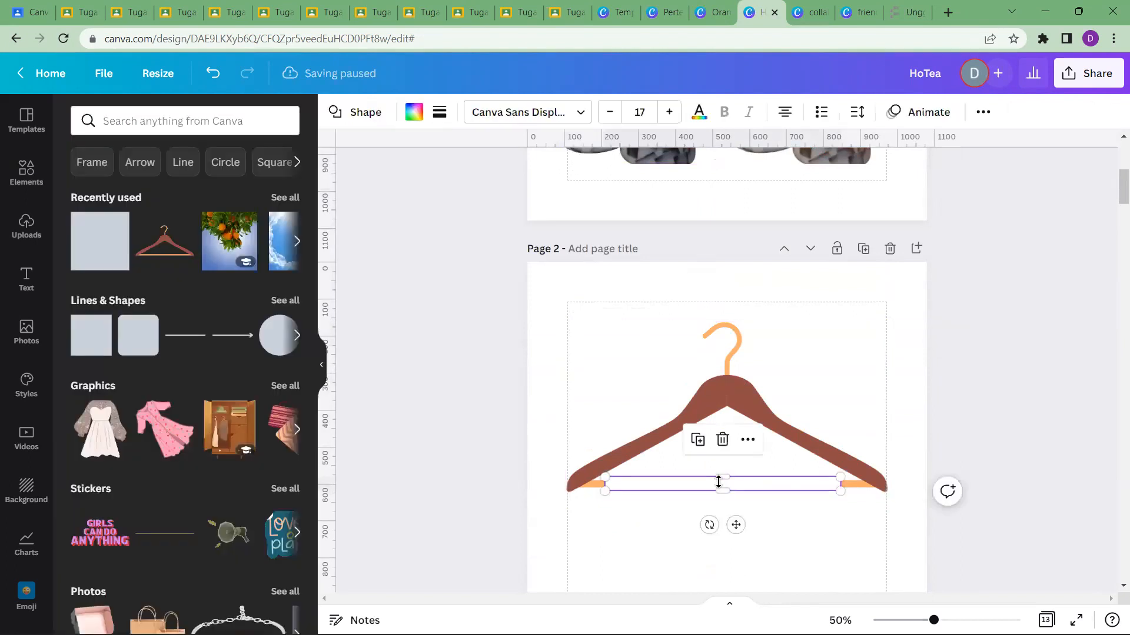
click(789, 449)
drag(789, 449, 794, 507)
scroll(797, 489, down, 2)
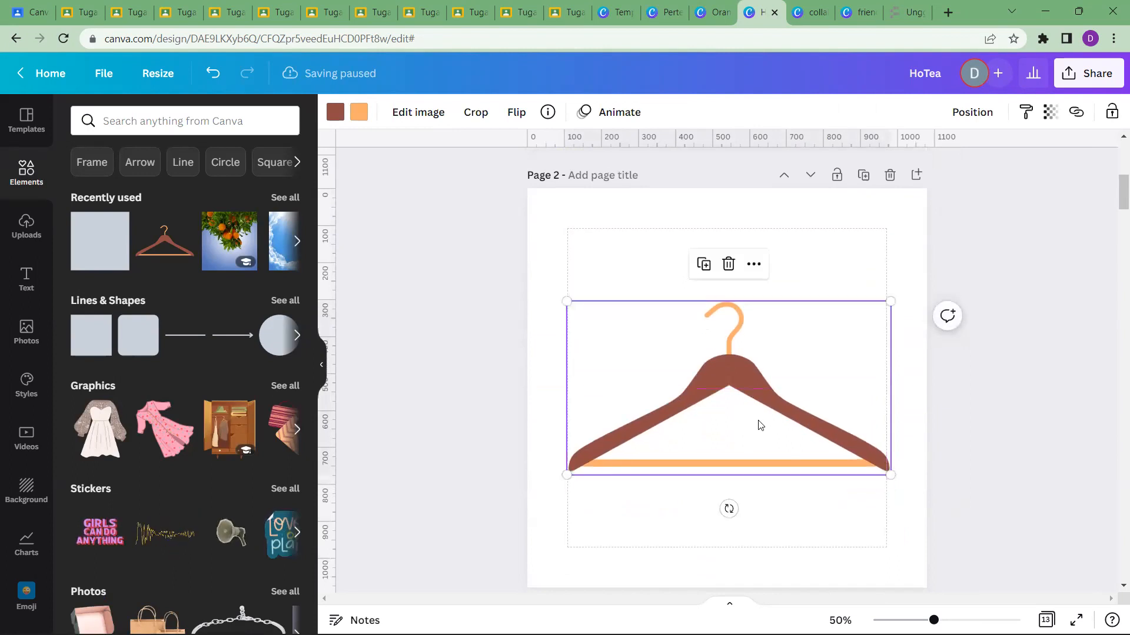
Set up the design download as a PNG at size 3 (3240 × 3240 px) with a transparent background
click(1065, 87)
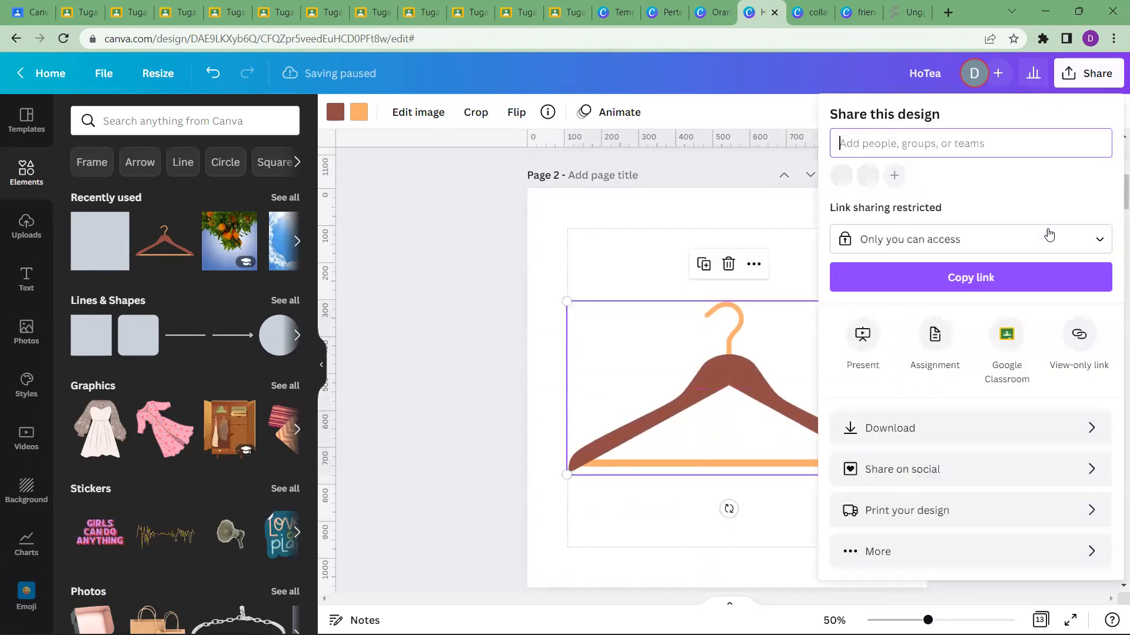
click(923, 430)
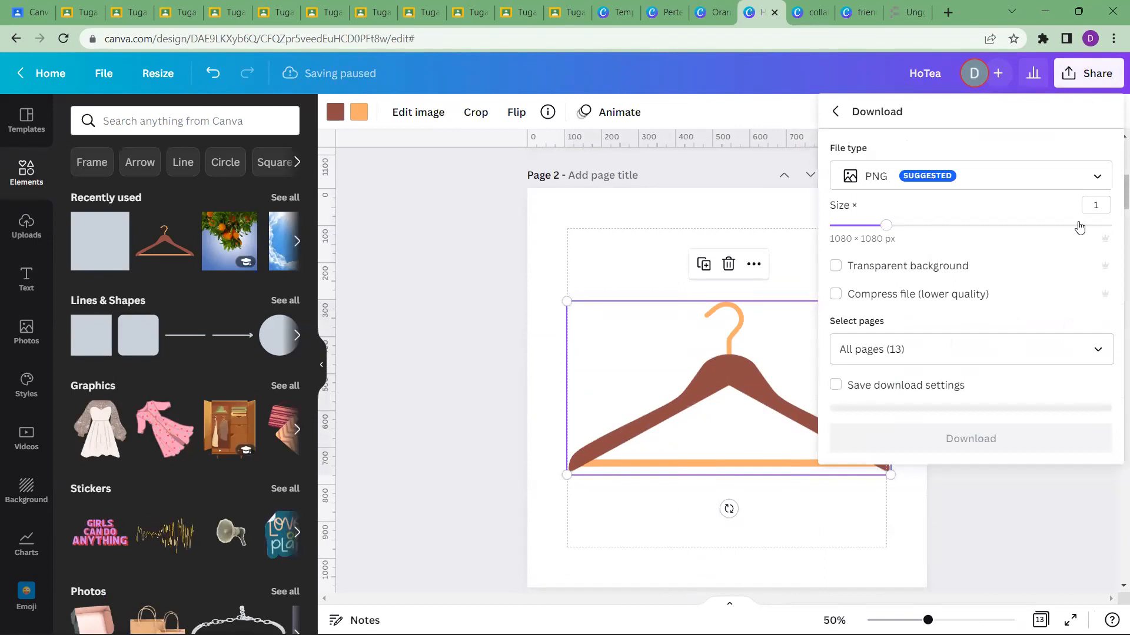
drag(886, 231, 1116, 240)
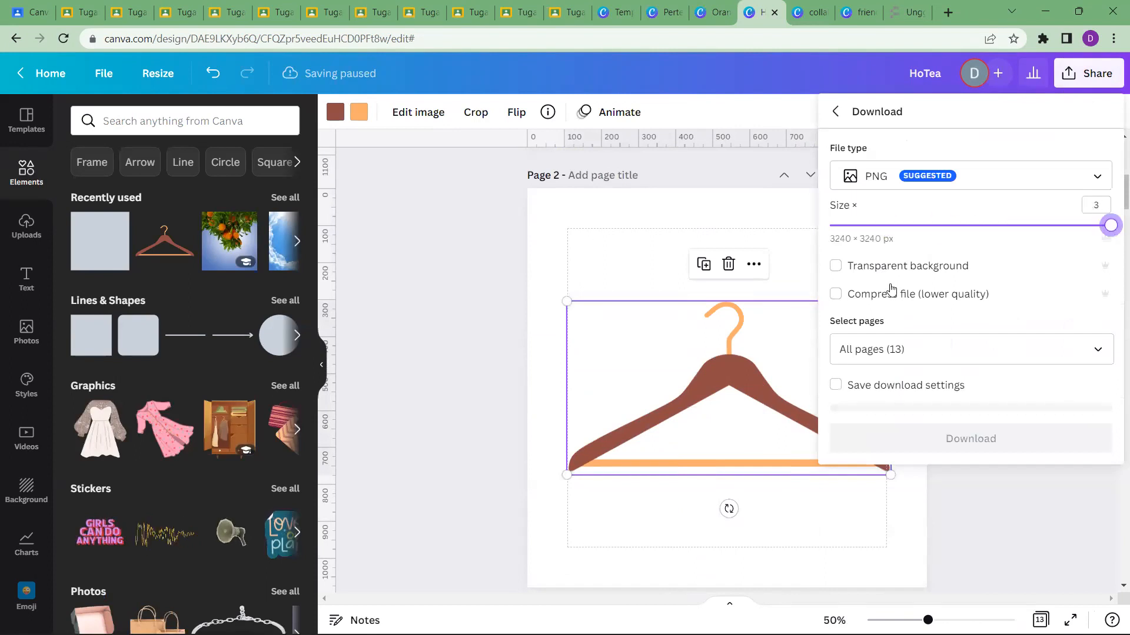
click(885, 267)
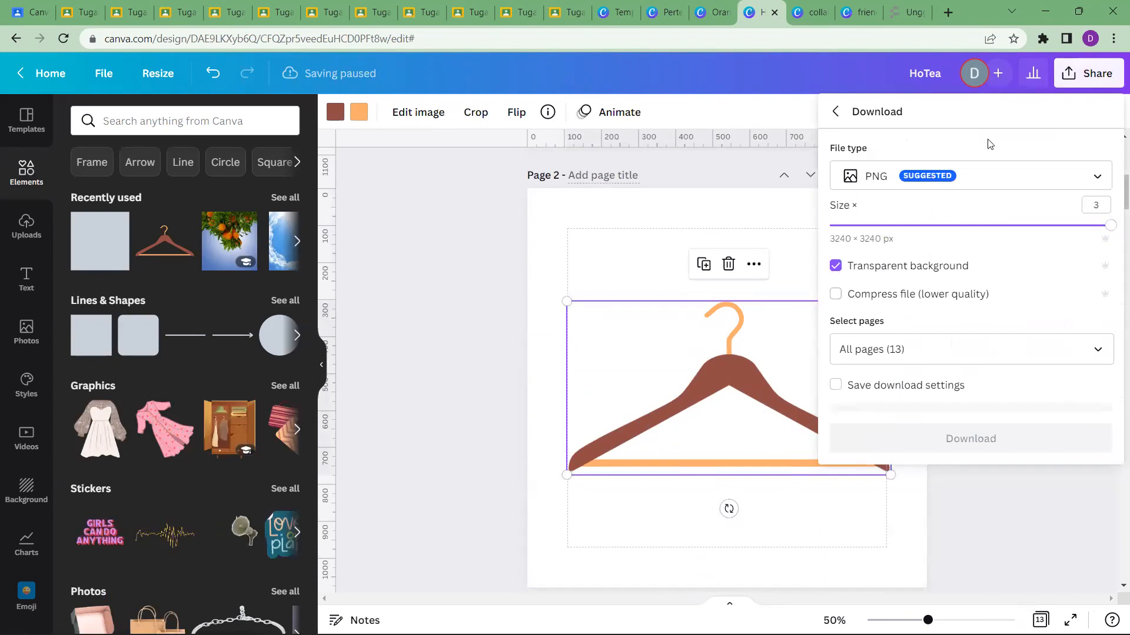
Limit the download to page 2 only and download the file
click(1098, 350)
click(1083, 393)
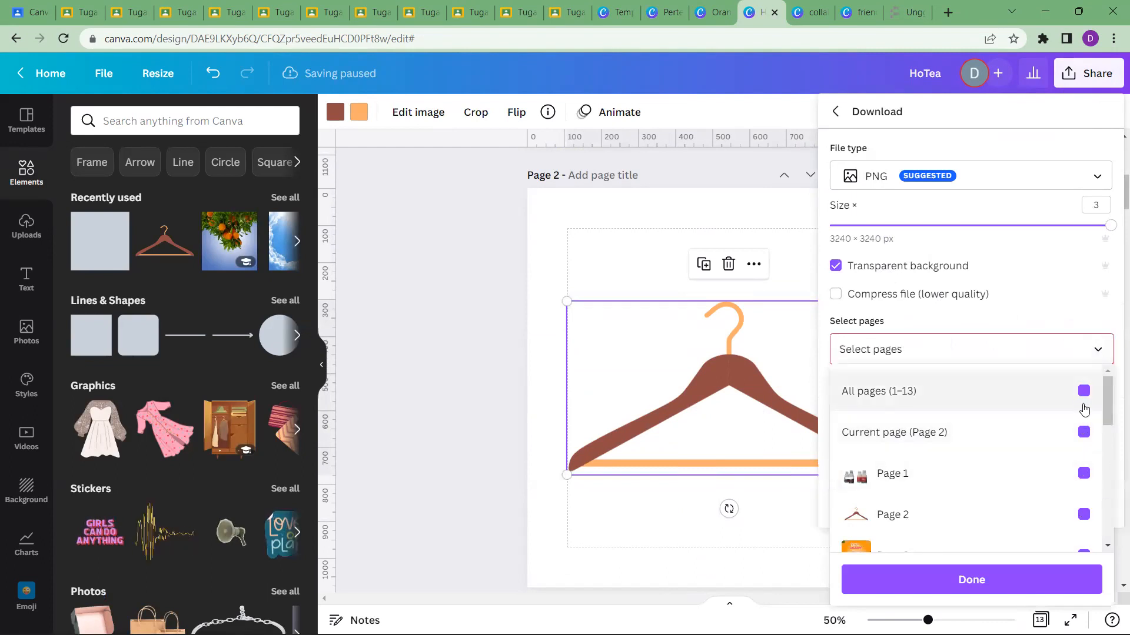
click(1084, 514)
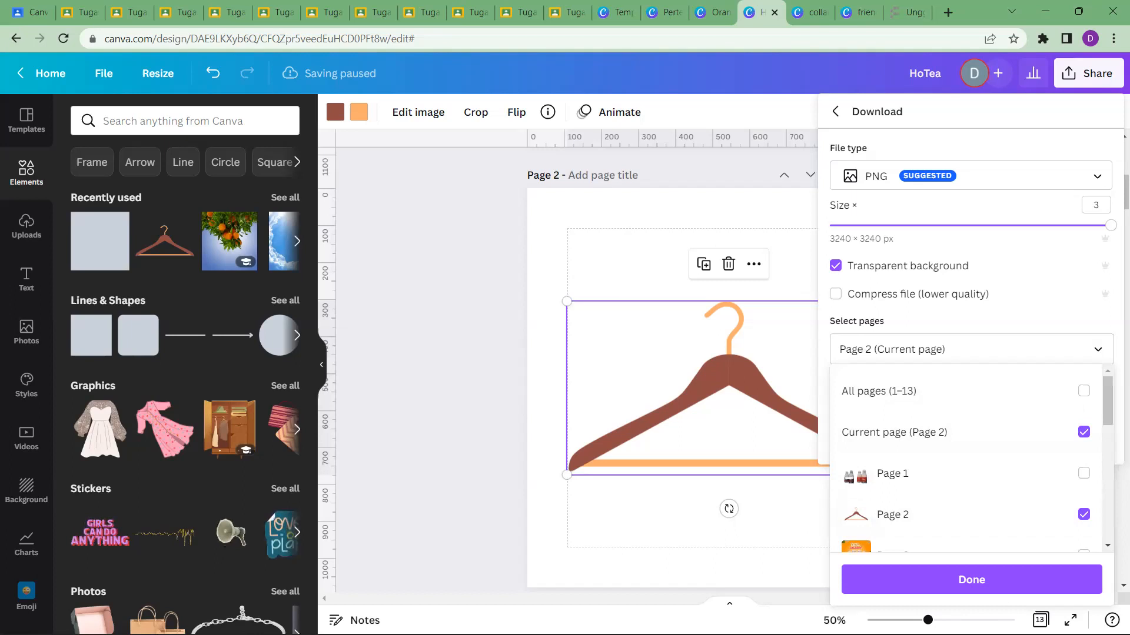
click(1000, 586)
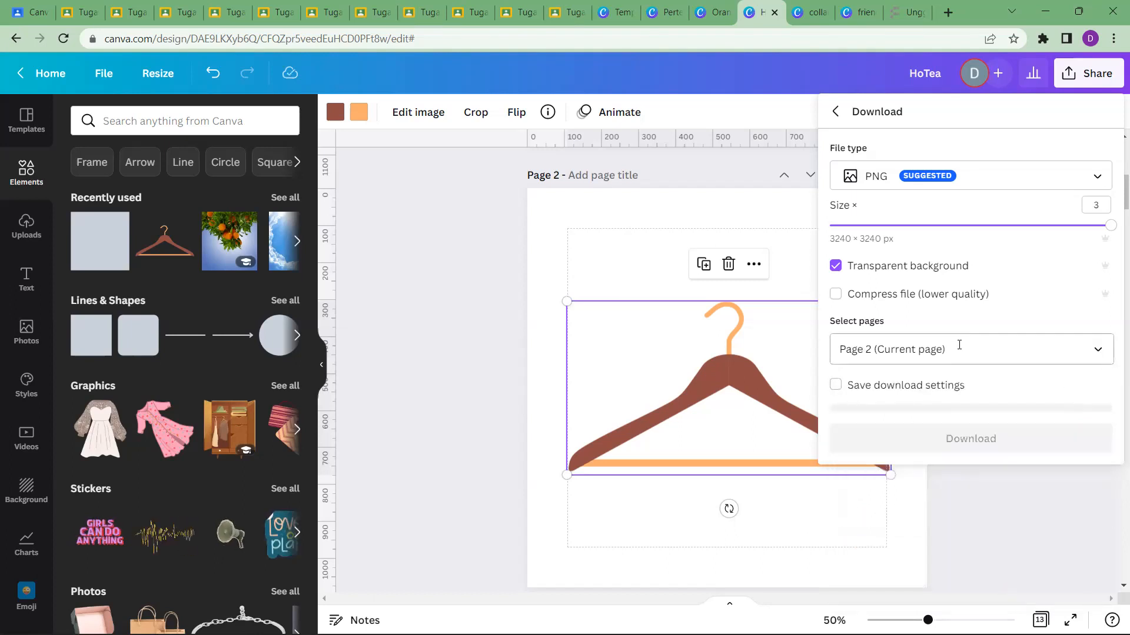
click(990, 436)
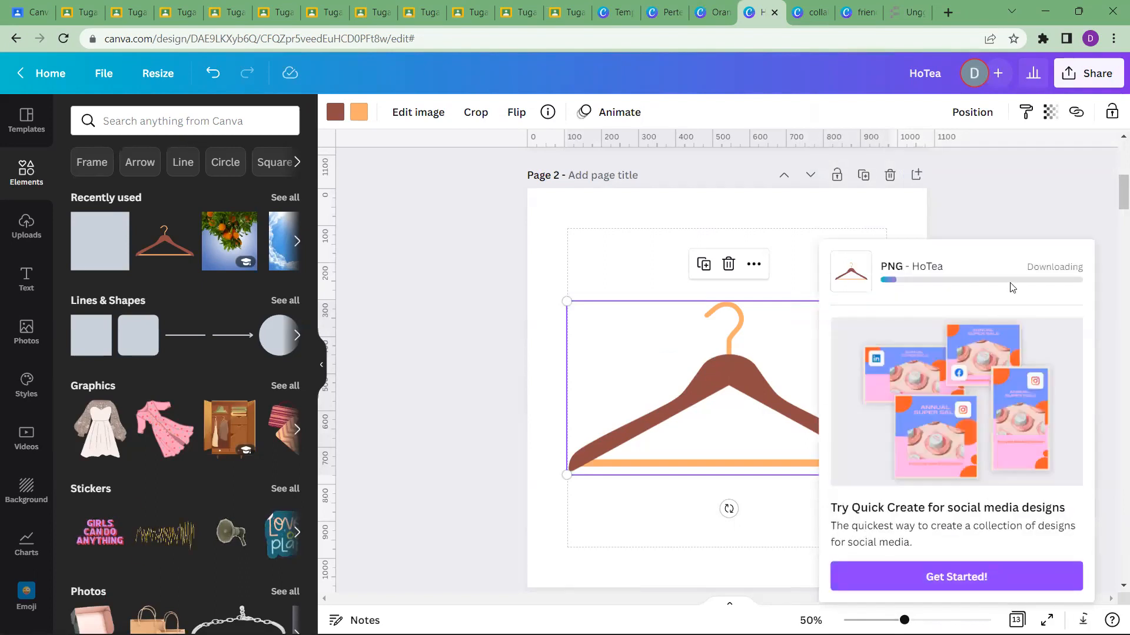
Add a blank page after the bottle page and move it up to become page 1
scroll(1011, 193, up, 5)
scroll(998, 192, down, 5)
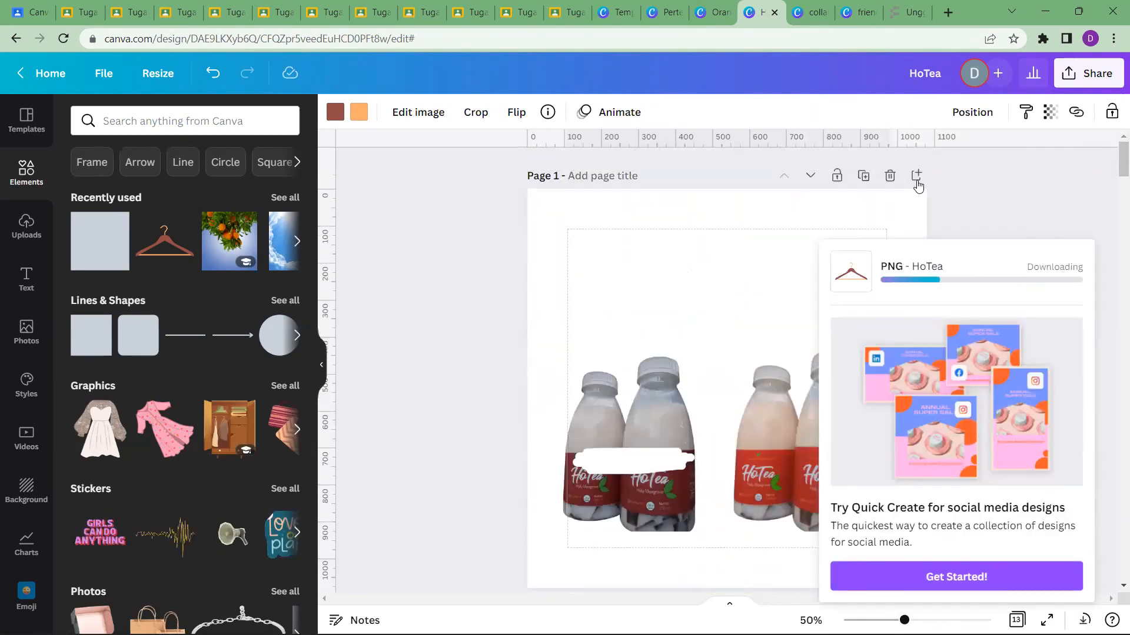
click(706, 346)
click(808, 175)
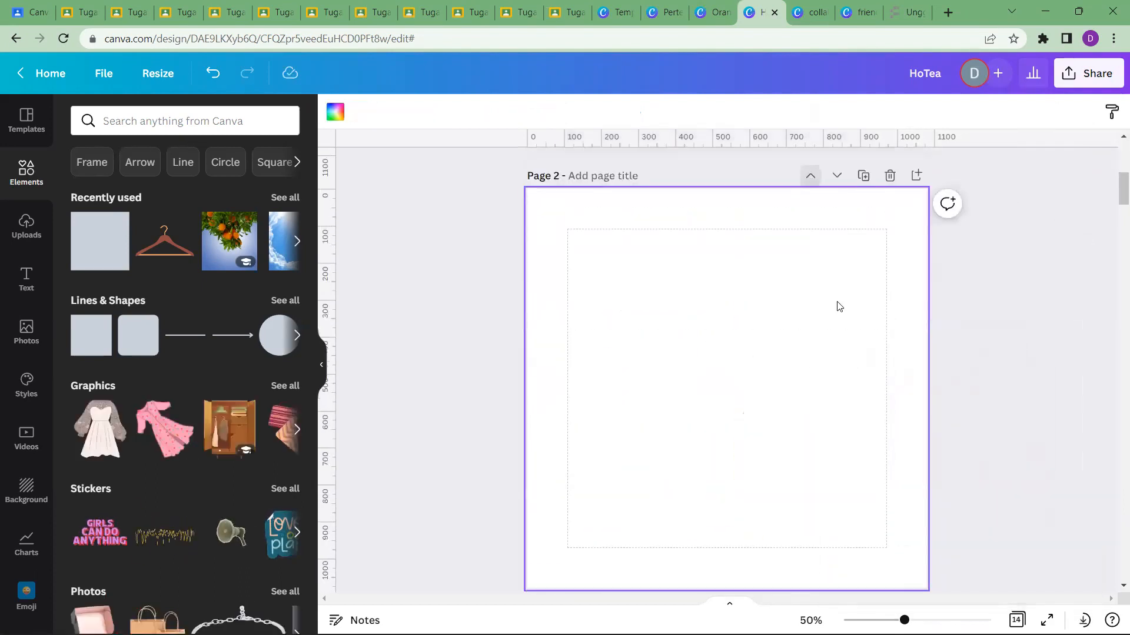
click(1040, 283)
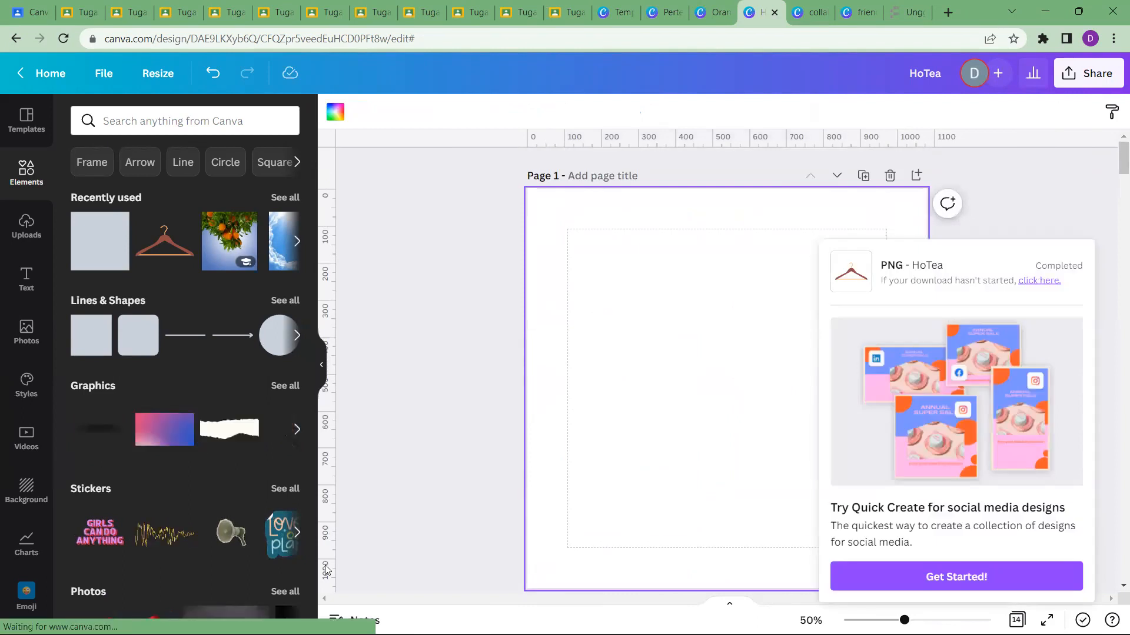
Open the downloaded HoTea.png for a check and upload it to the design from the Downloads folder
click(156, 616)
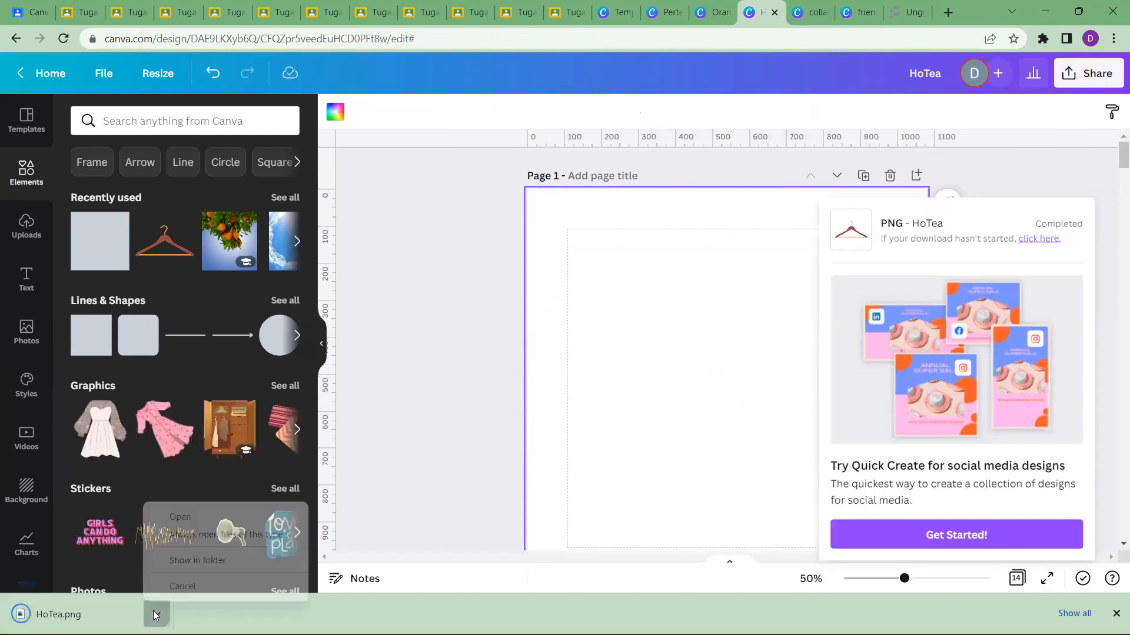
click(180, 517)
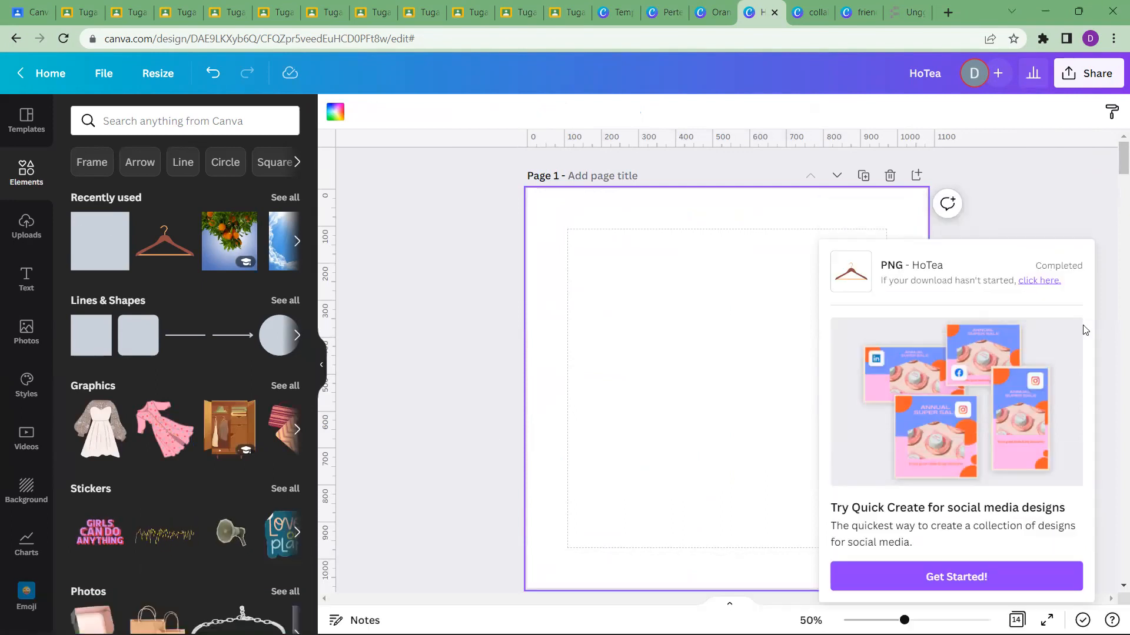
click(27, 226)
click(169, 152)
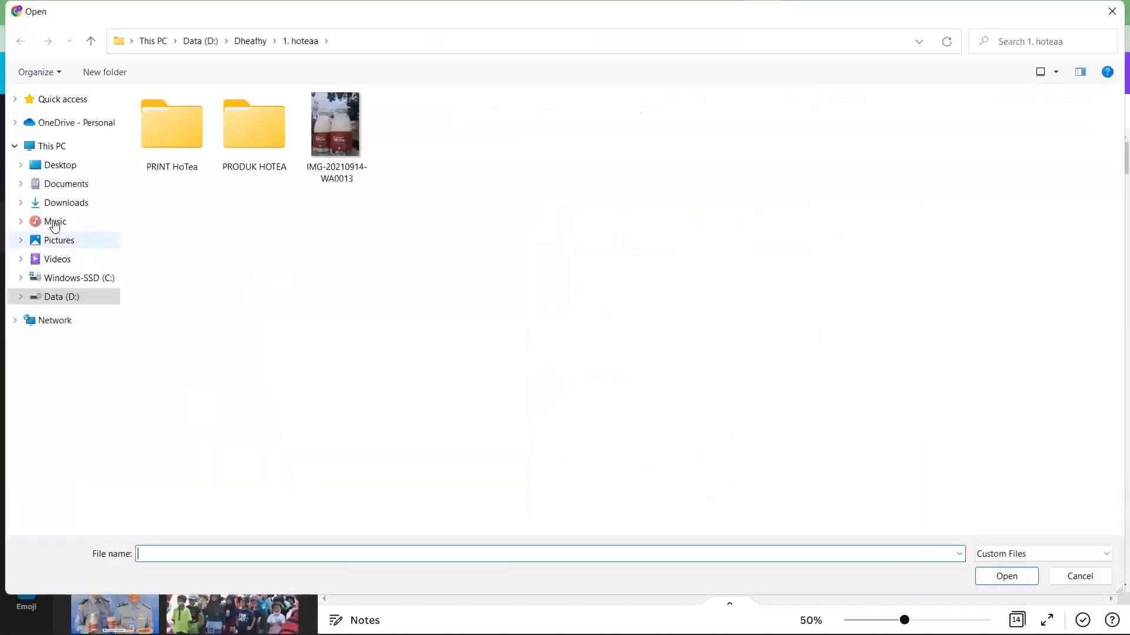
click(74, 184)
click(69, 202)
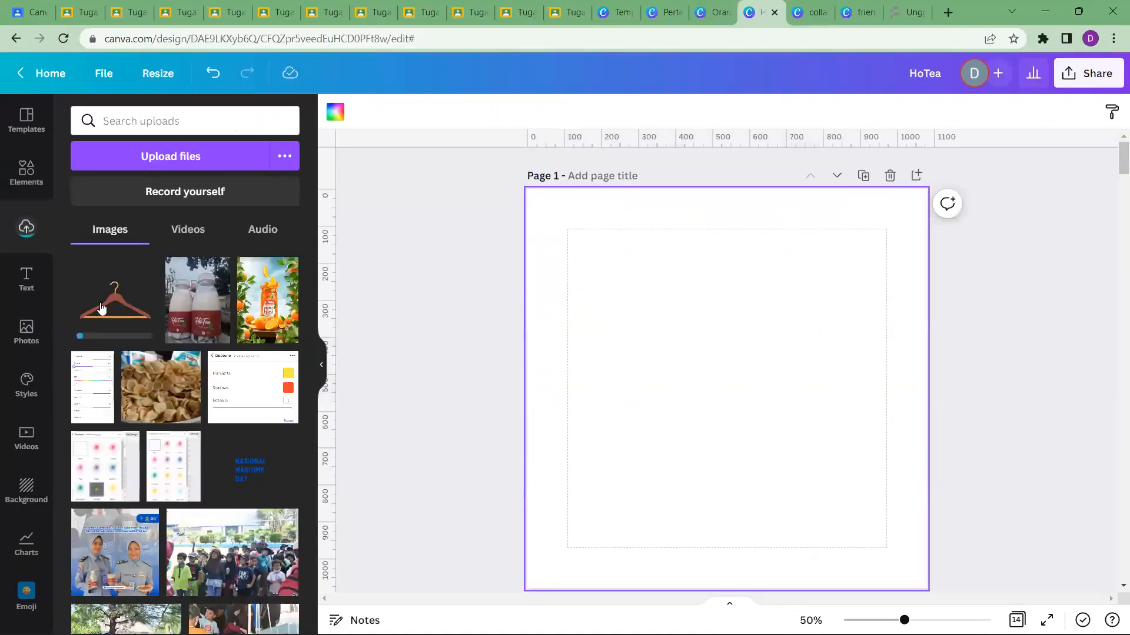
Place the uploaded hanger image on the blank page 1 and move it slightly up
click(99, 303)
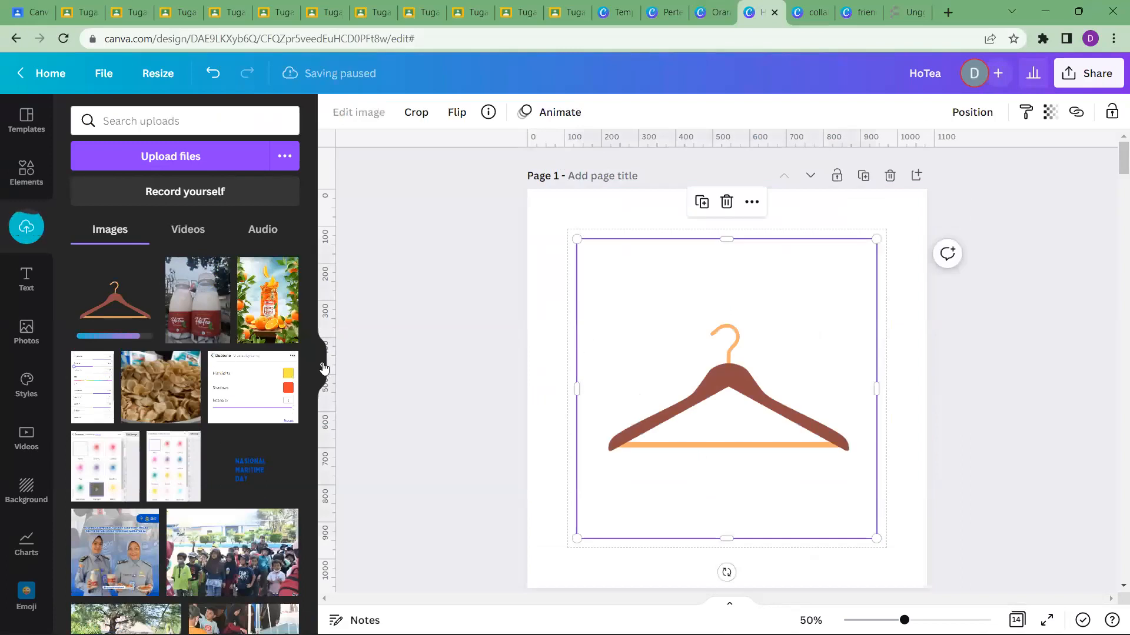
click(321, 365)
drag(588, 366, 587, 336)
Move the uploaded hanger image on page 1 slightly up and run Background Remover on it
click(797, 367)
click(604, 421)
click(95, 113)
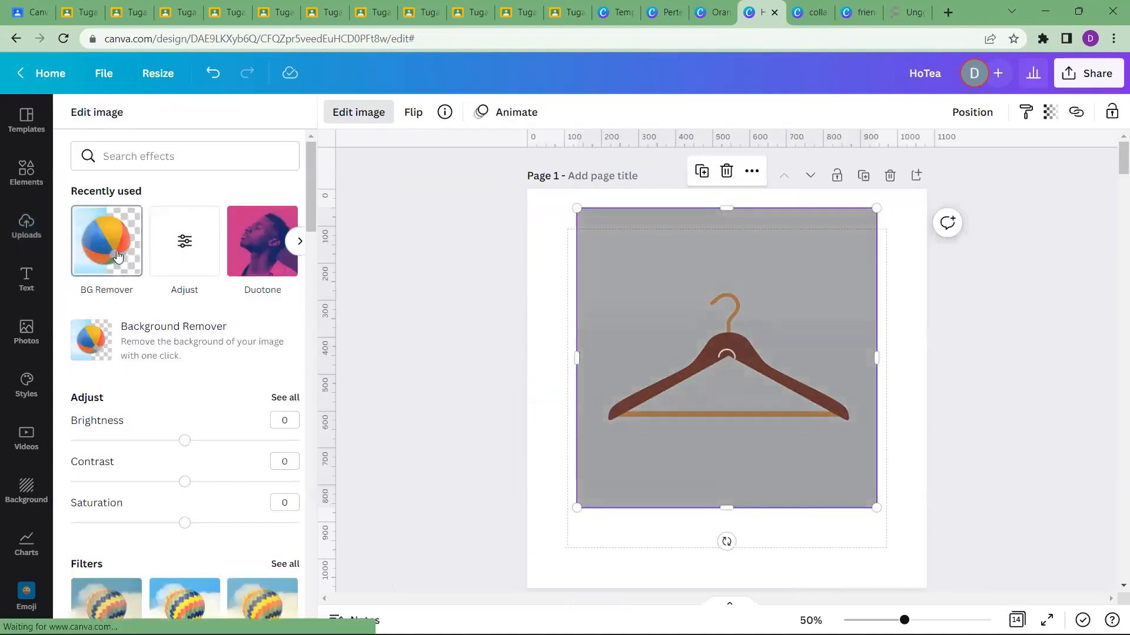
click(118, 254)
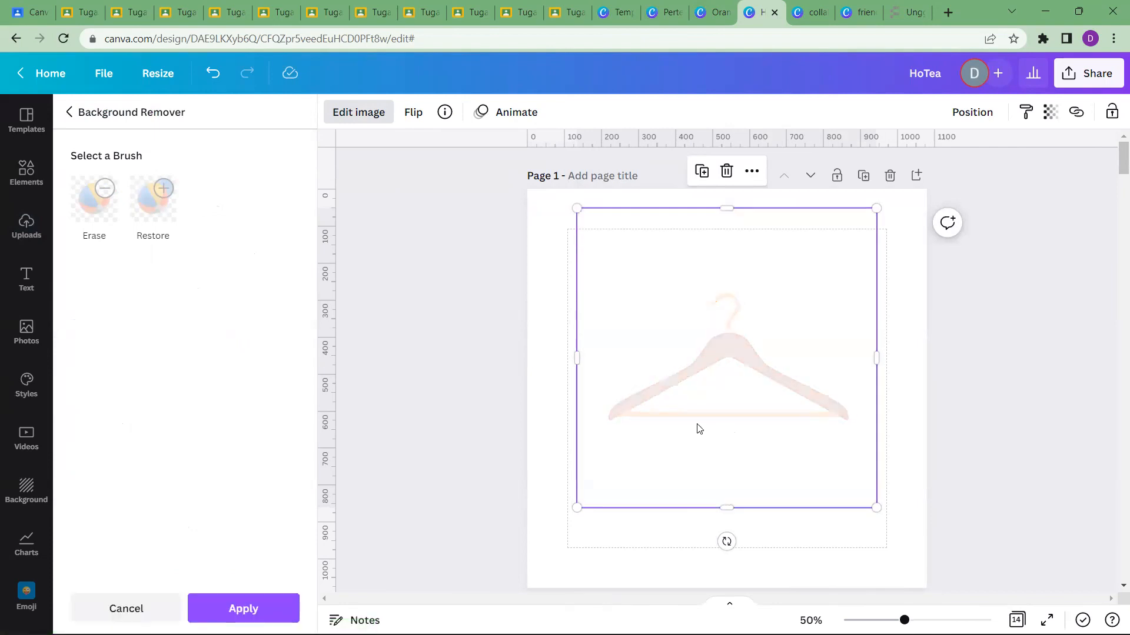
Erase the middle of the hanger's rod on page 1 with the Erase brush at size 25
click(97, 203)
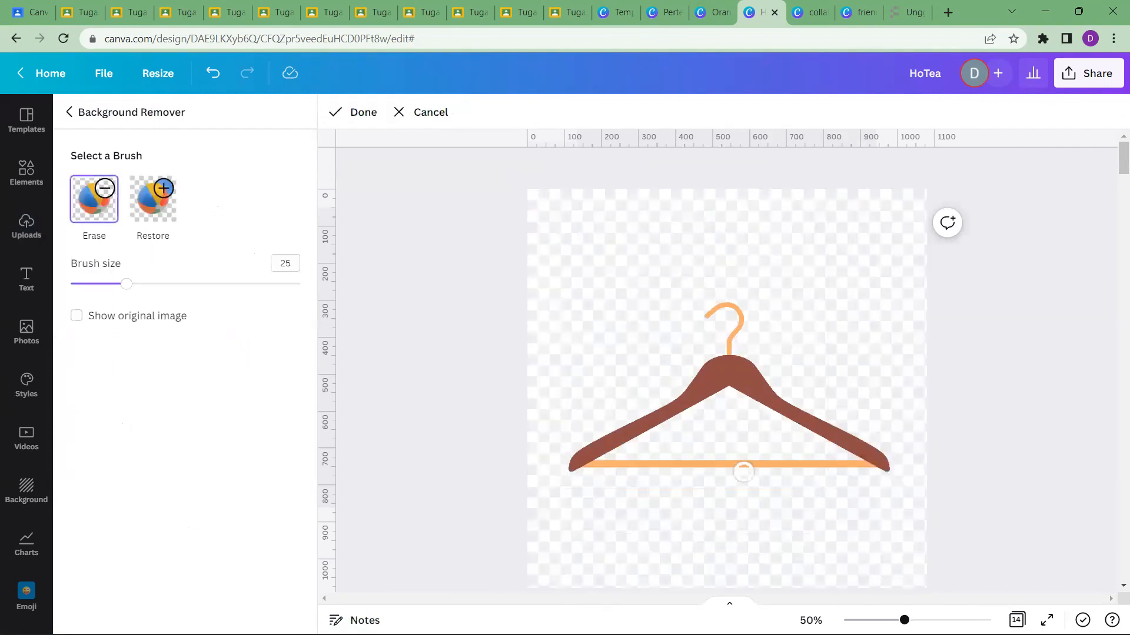
drag(618, 465, 656, 470)
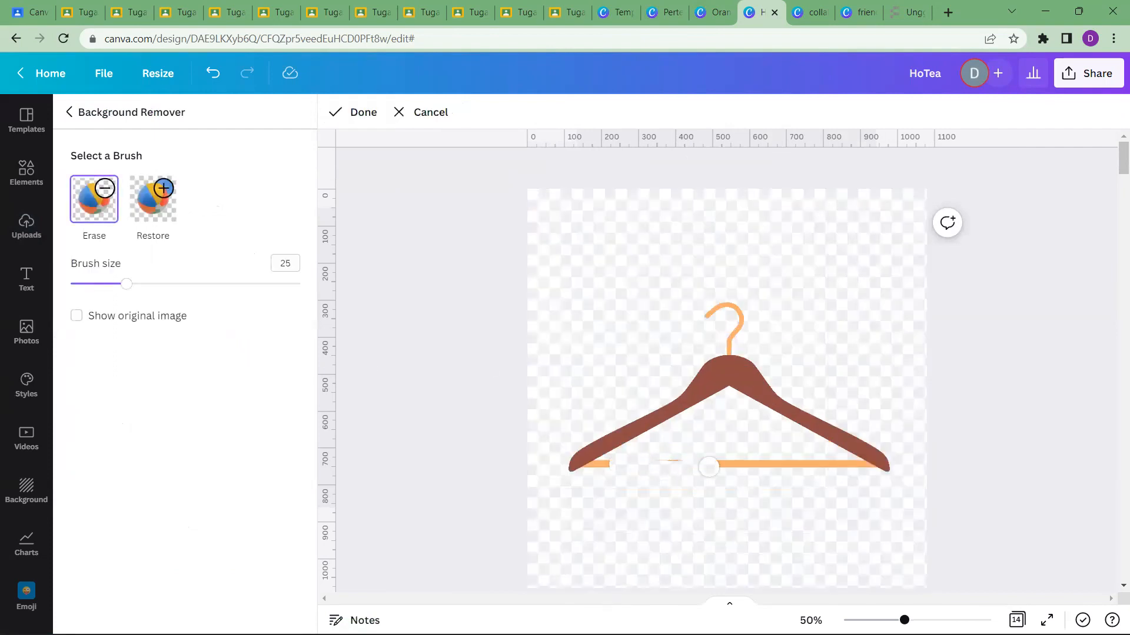
drag(743, 464, 809, 464)
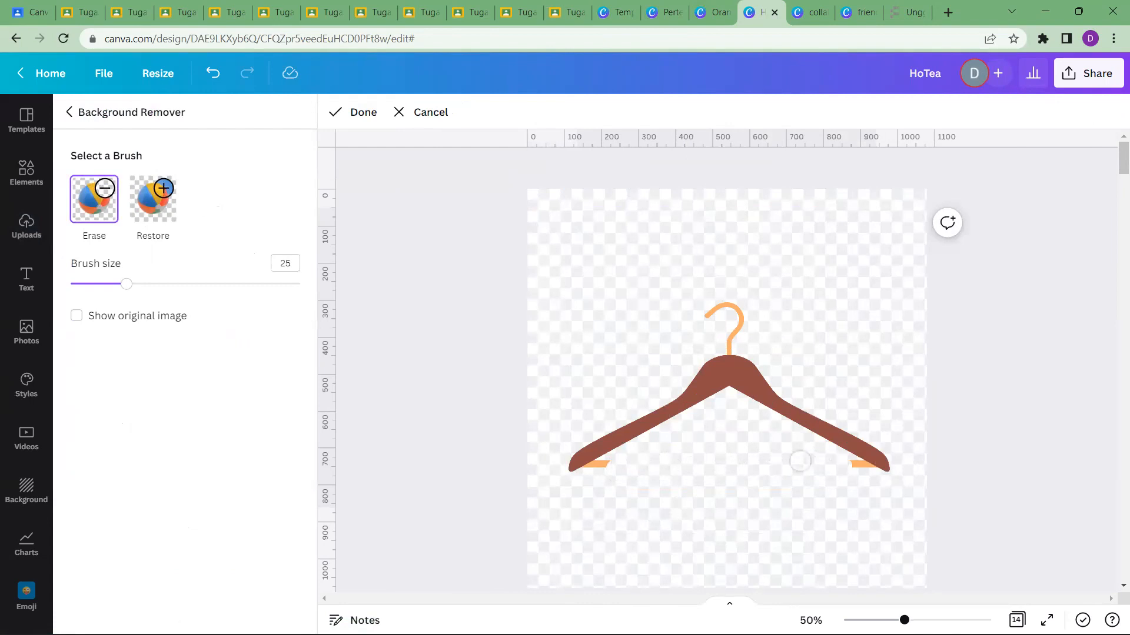
click(359, 115)
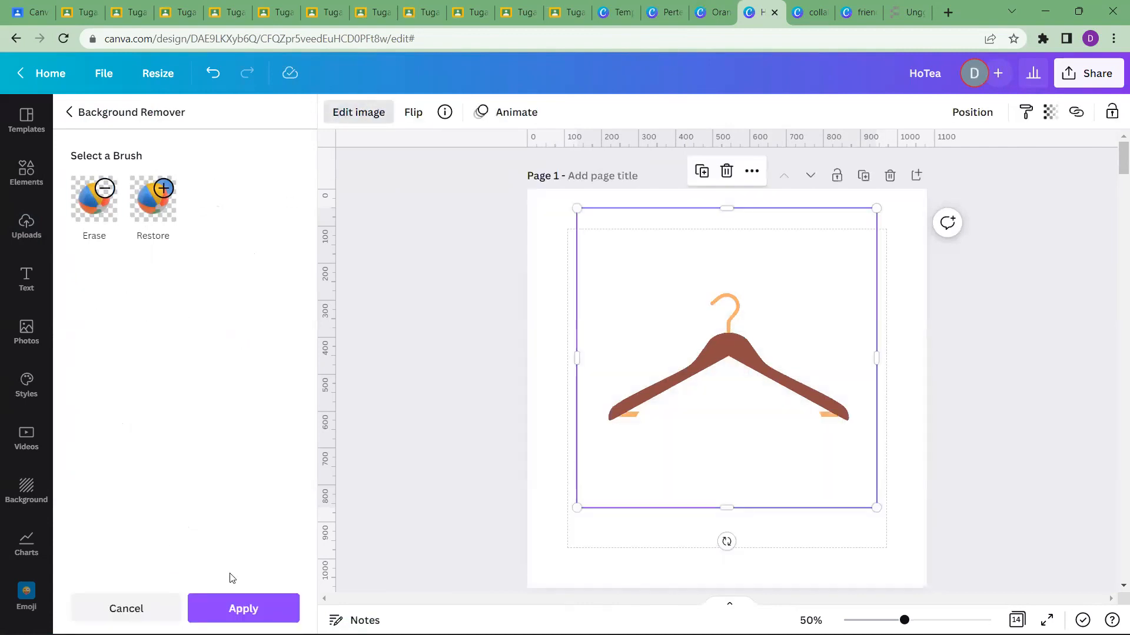
click(71, 112)
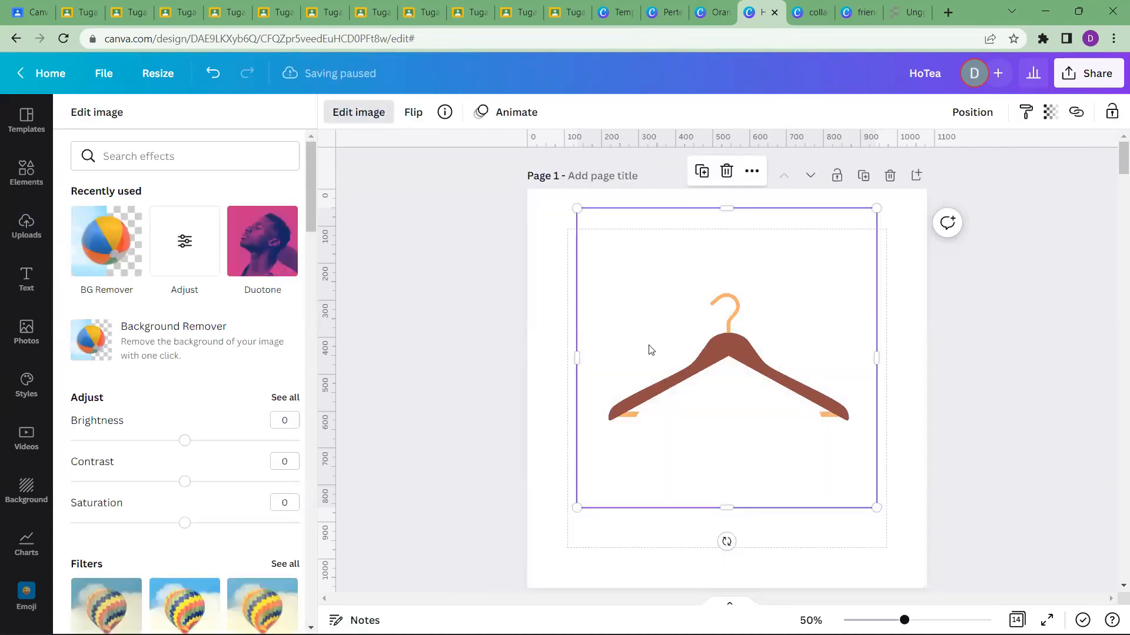
Add a blank page after page 1 and place the recently used hanger graphic on it
scroll(650, 348, down, 5)
scroll(674, 375, down, 2)
scroll(671, 373, up, 6)
key(Escape)
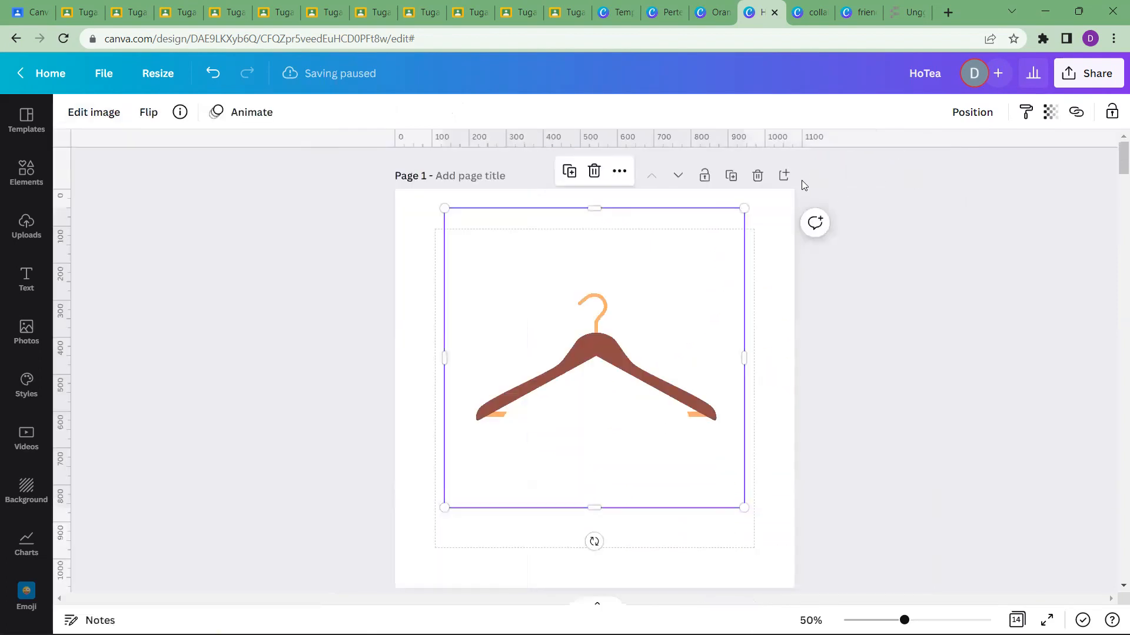
key(ctrl+Return)
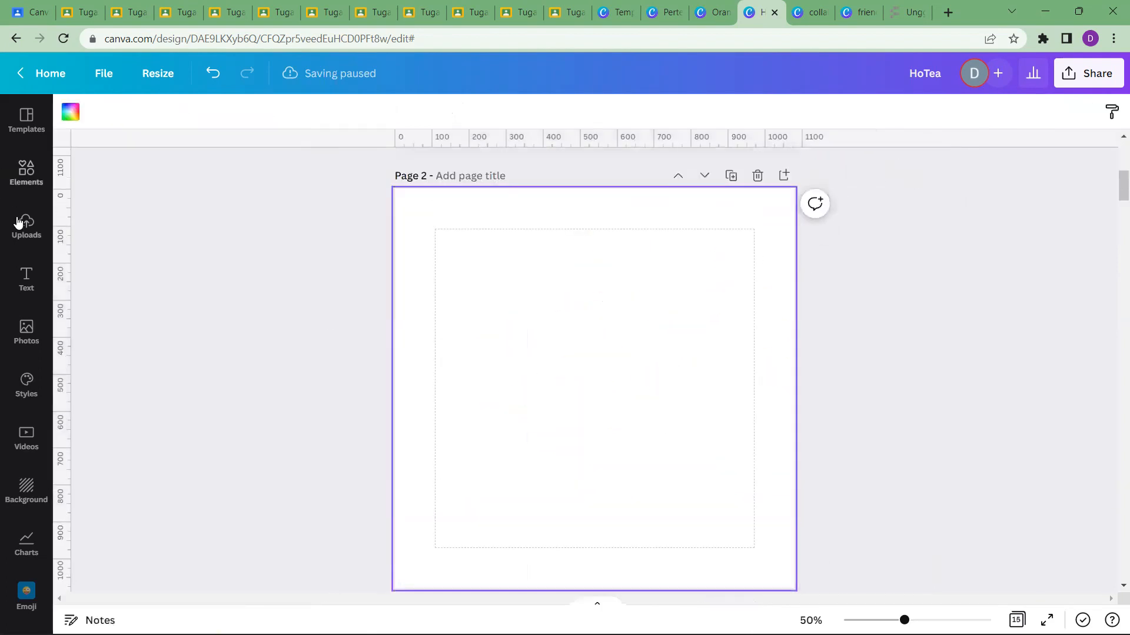
click(179, 252)
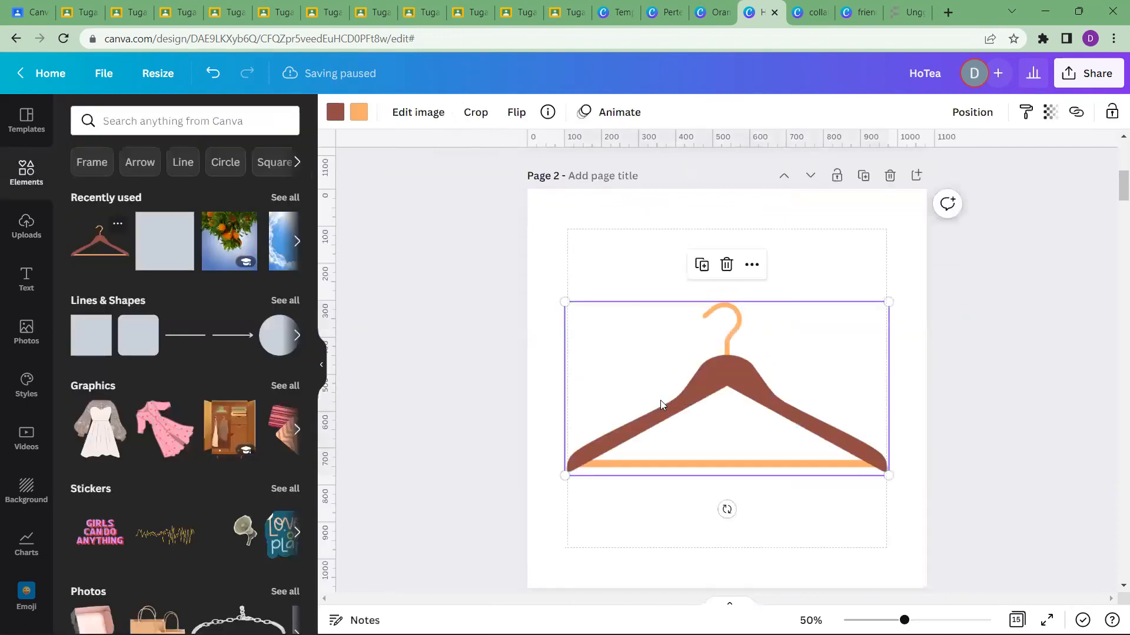
Add a brown rectangle and stretch it over the middle of the hanger's rod on page 2
key(r)
drag(727, 329, 686, 475)
drag(763, 462, 840, 462)
click(888, 306)
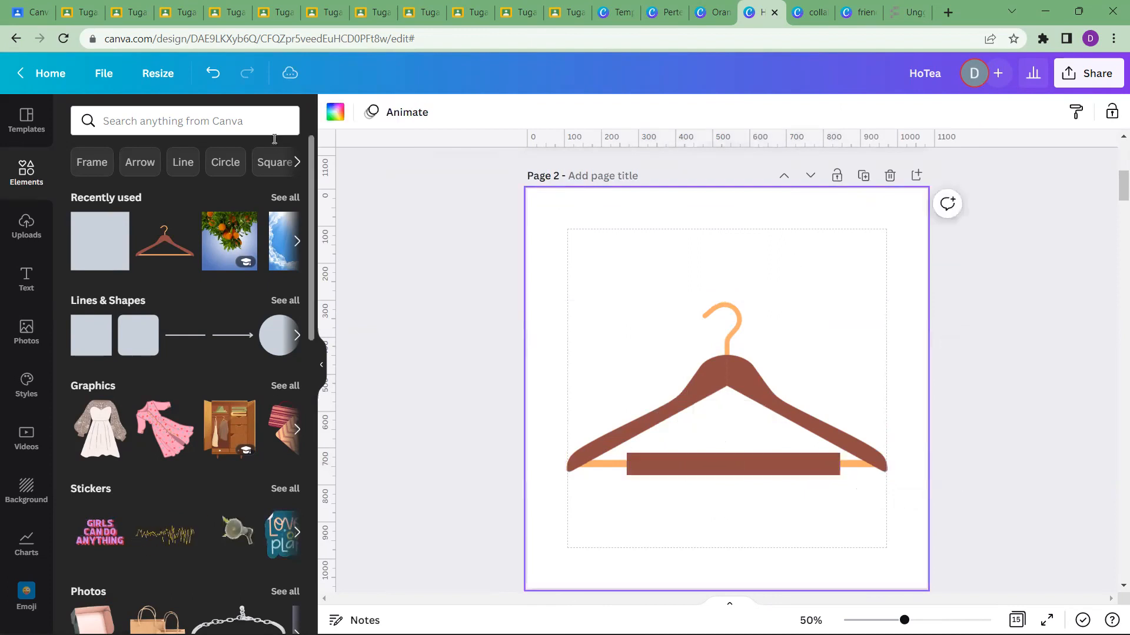
Set the page 2 background to yellow and give the rectangle over the rod the same yellow so it masks the rod
click(335, 113)
click(243, 228)
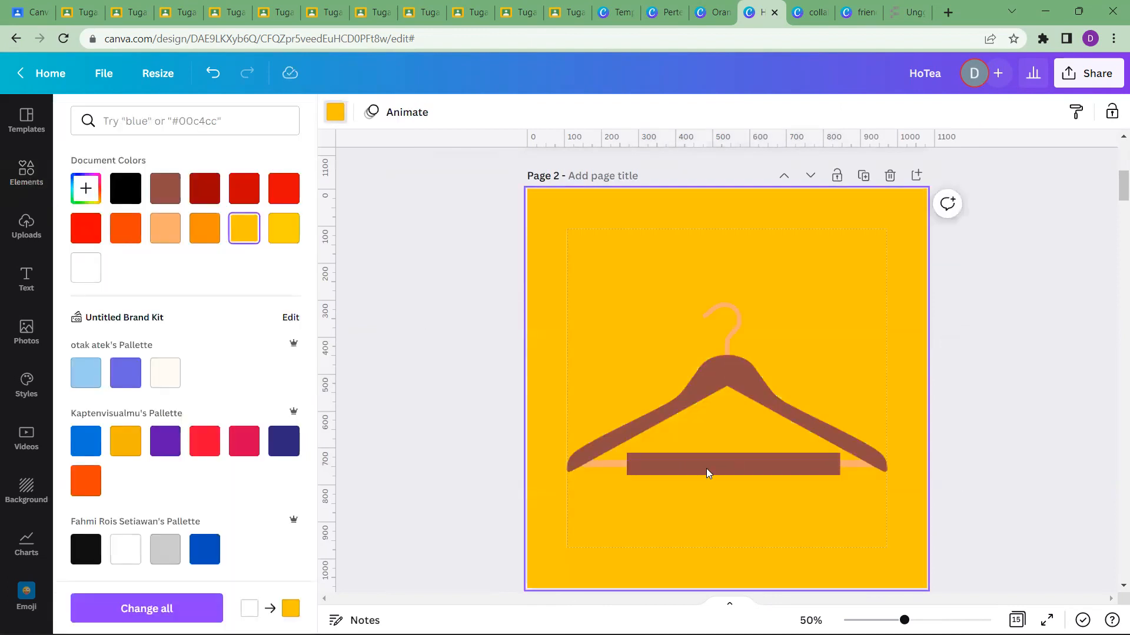
click(635, 464)
click(414, 112)
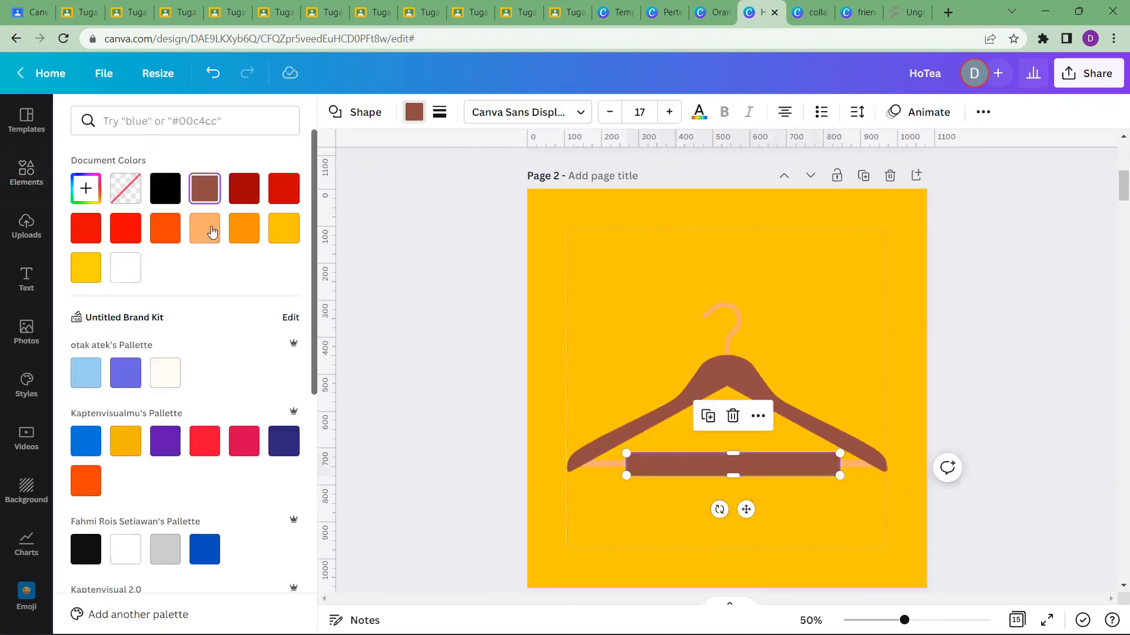
click(287, 236)
click(830, 363)
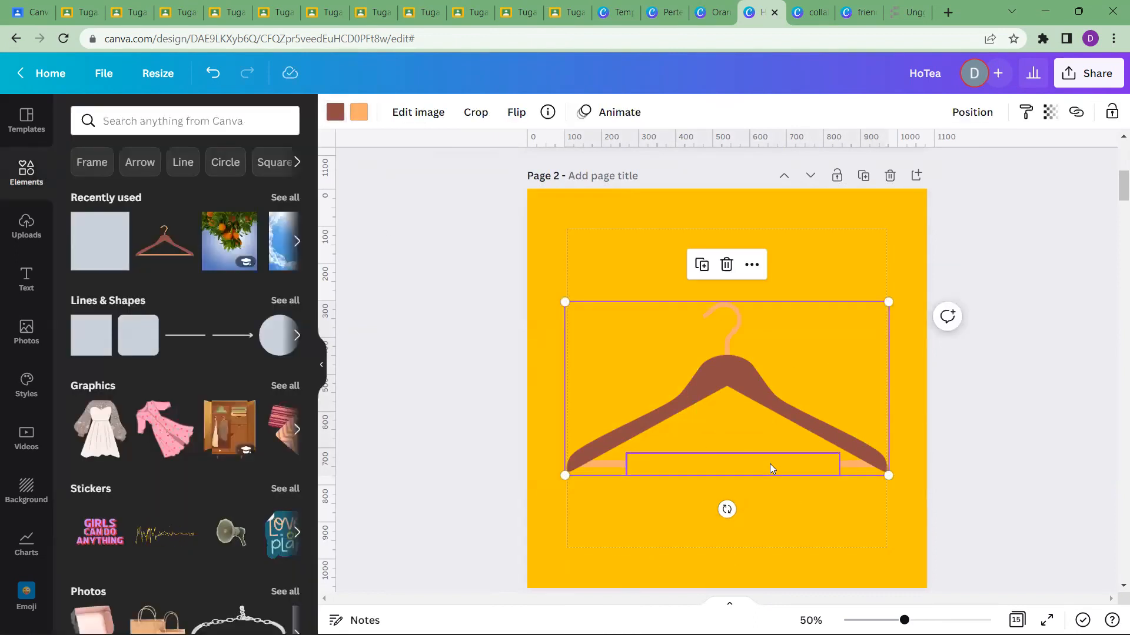
click(769, 464)
drag(616, 462, 606, 462)
click(819, 371)
Delete page 4, which holds the intact hanger on a white background
scroll(895, 420, down, 3)
scroll(894, 420, up, 10)
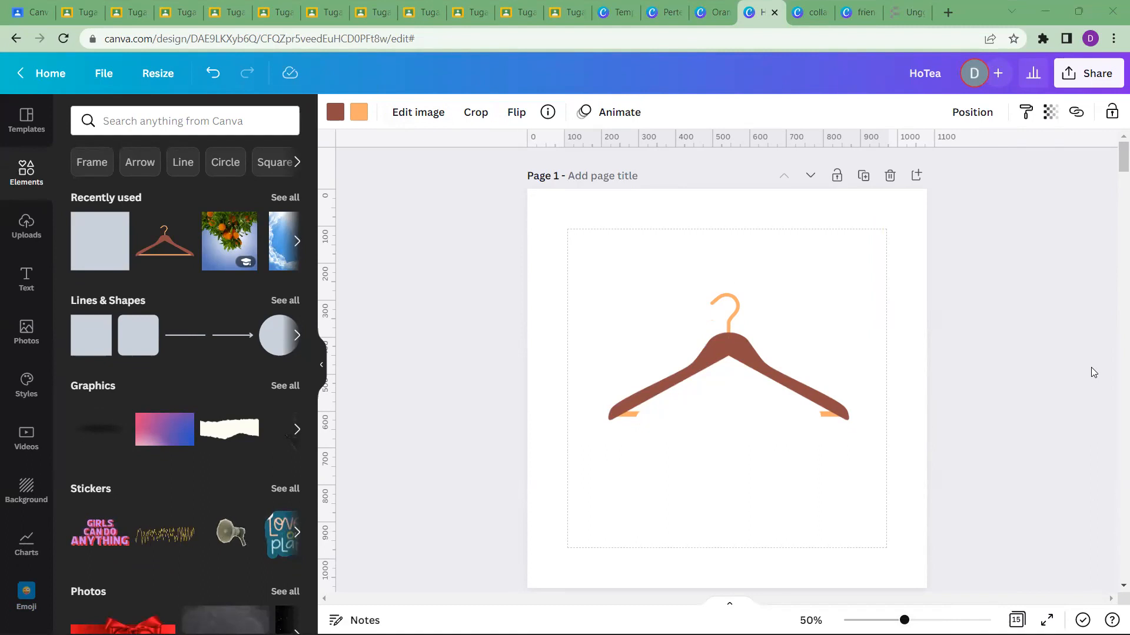
scroll(775, 296, down, 3)
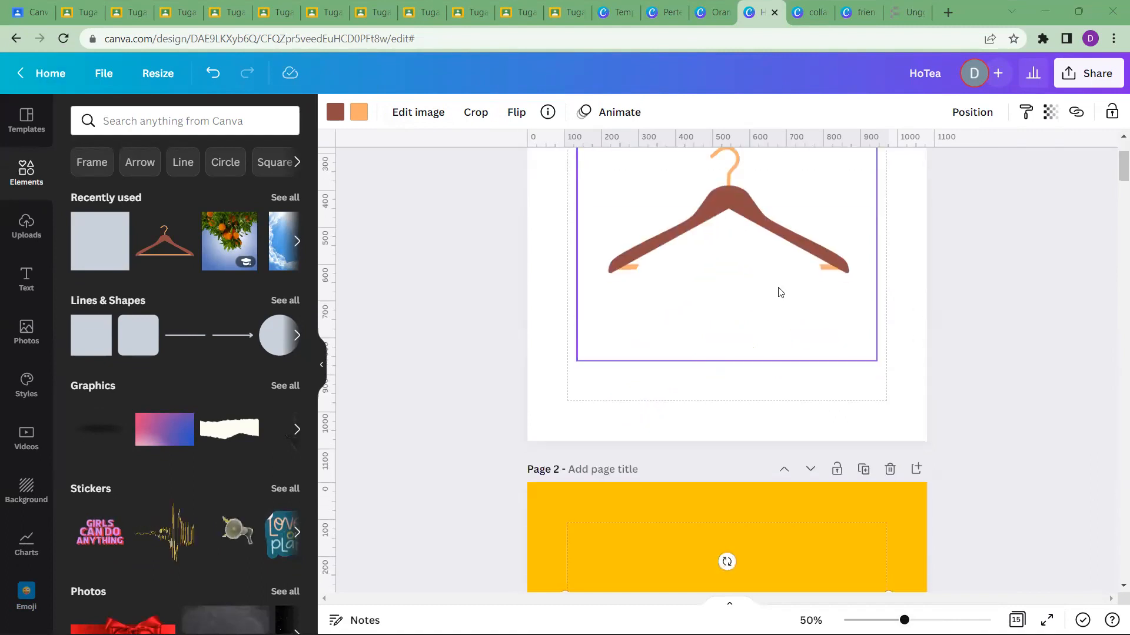
scroll(779, 292, down, 10)
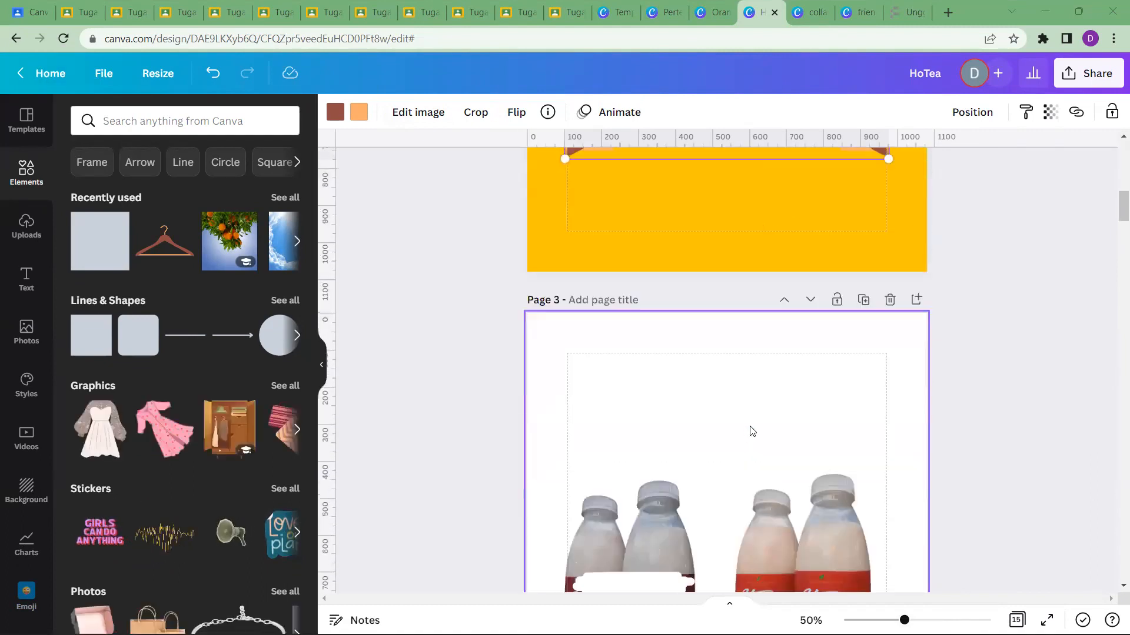
scroll(751, 430, down, 13)
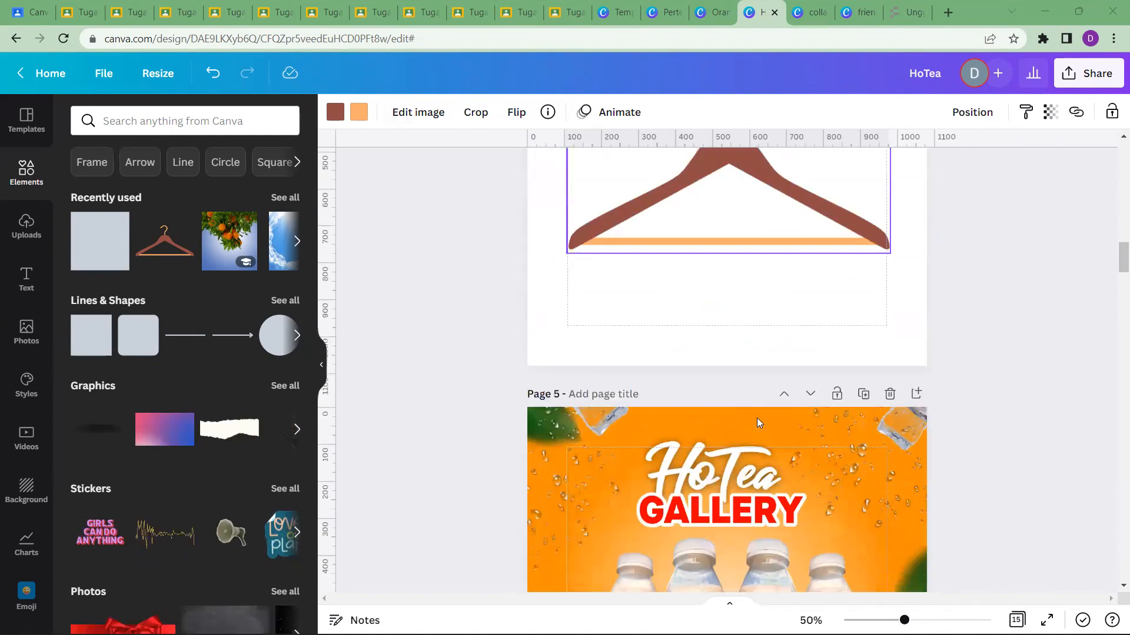
scroll(756, 417, up, 5)
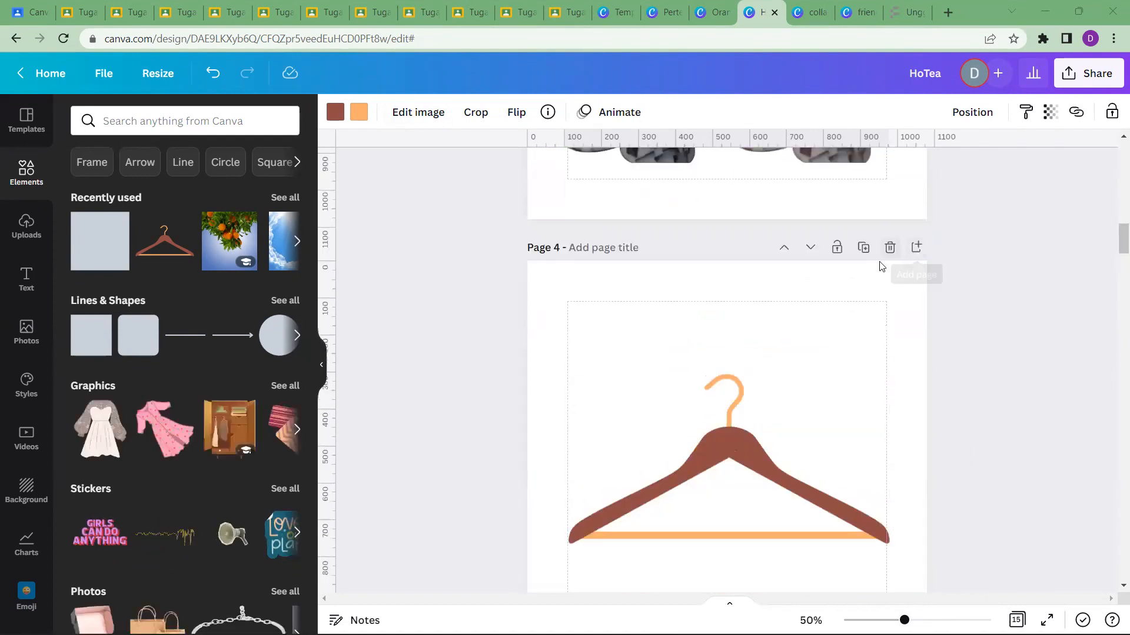
click(889, 247)
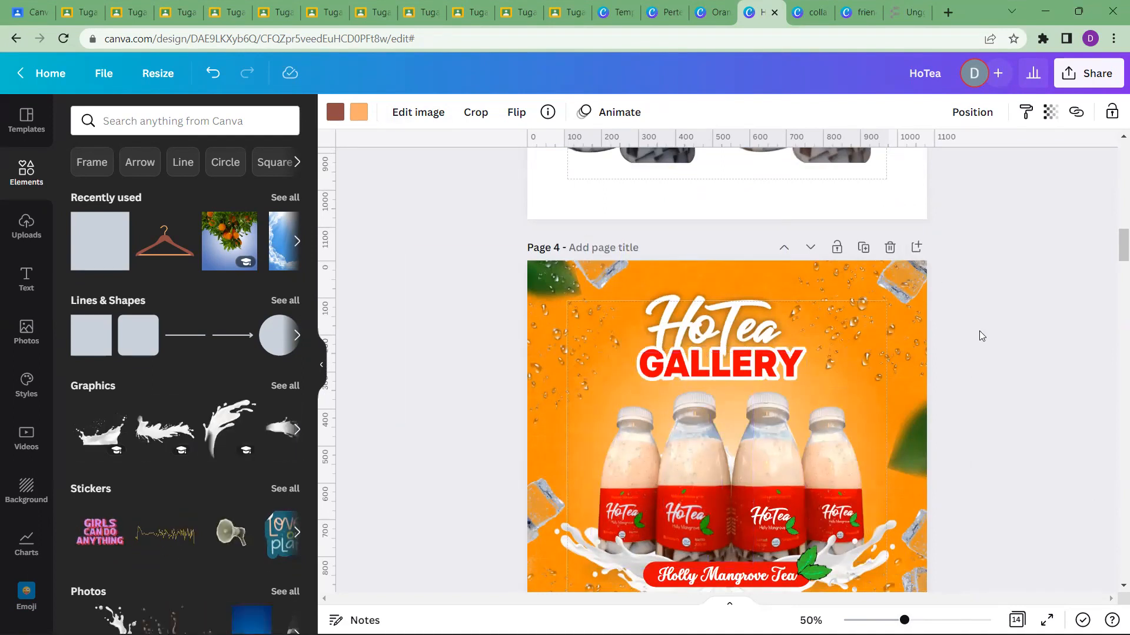
Add a blank page after the bottle page and search the elements for "yellow background"
scroll(979, 332, up, 8)
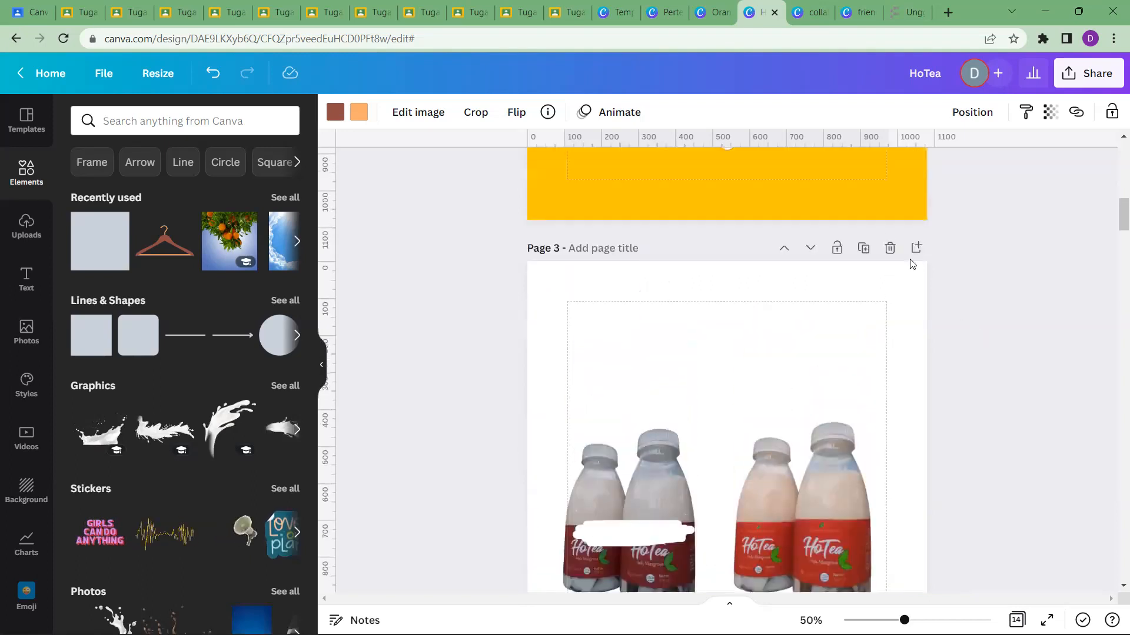
click(917, 248)
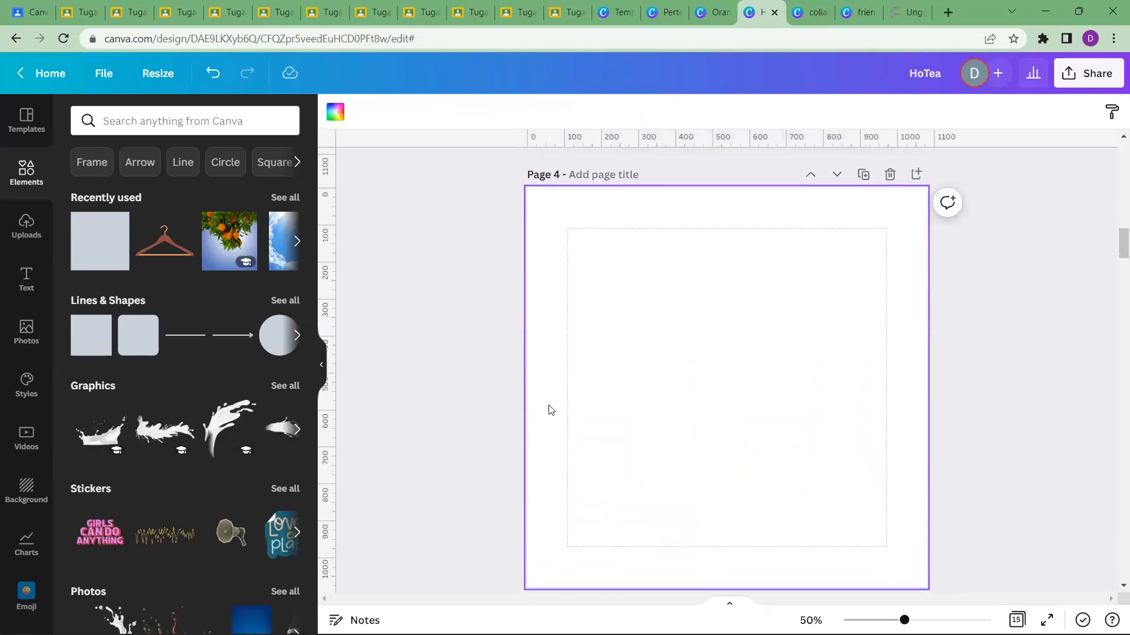
click(124, 129)
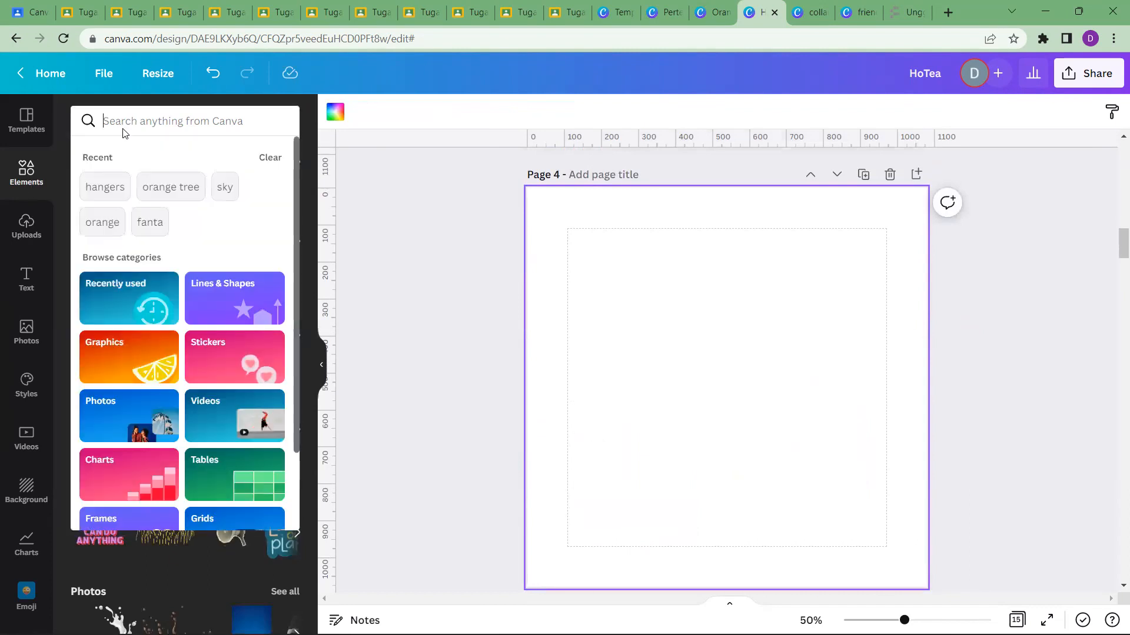
text(yellow)
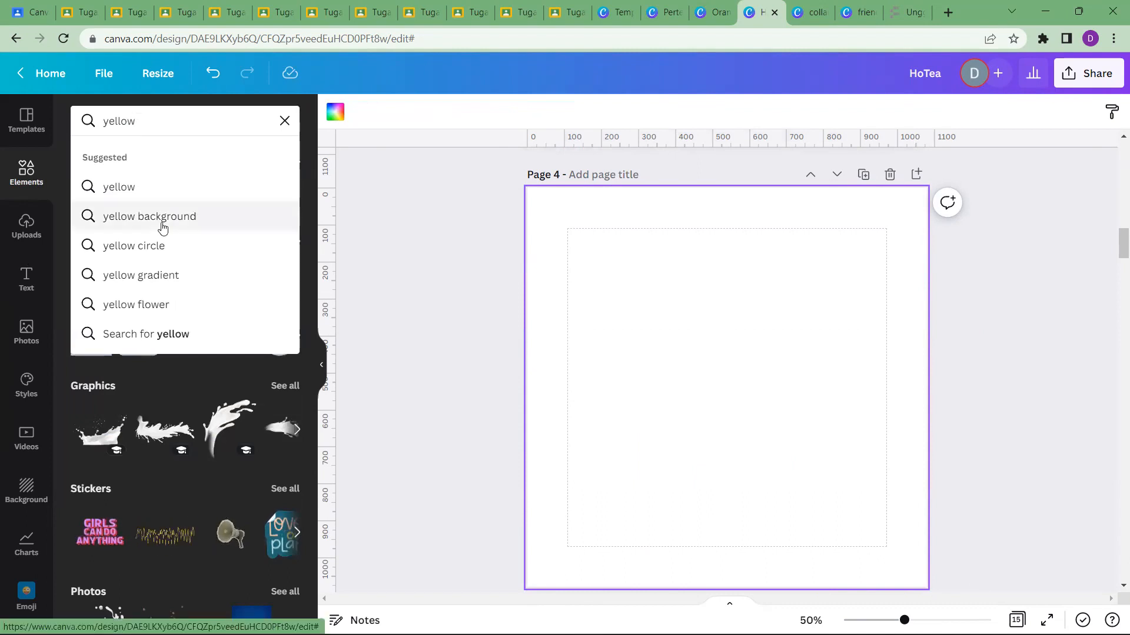
click(171, 217)
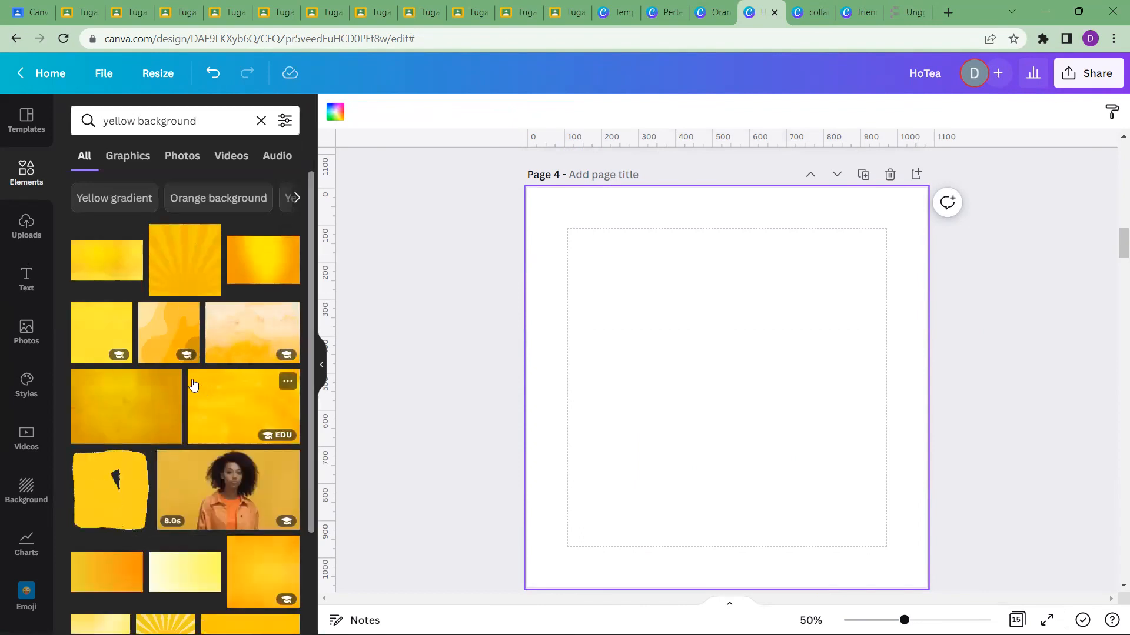
scroll(189, 383, down, 2)
scroll(188, 393, down, 2)
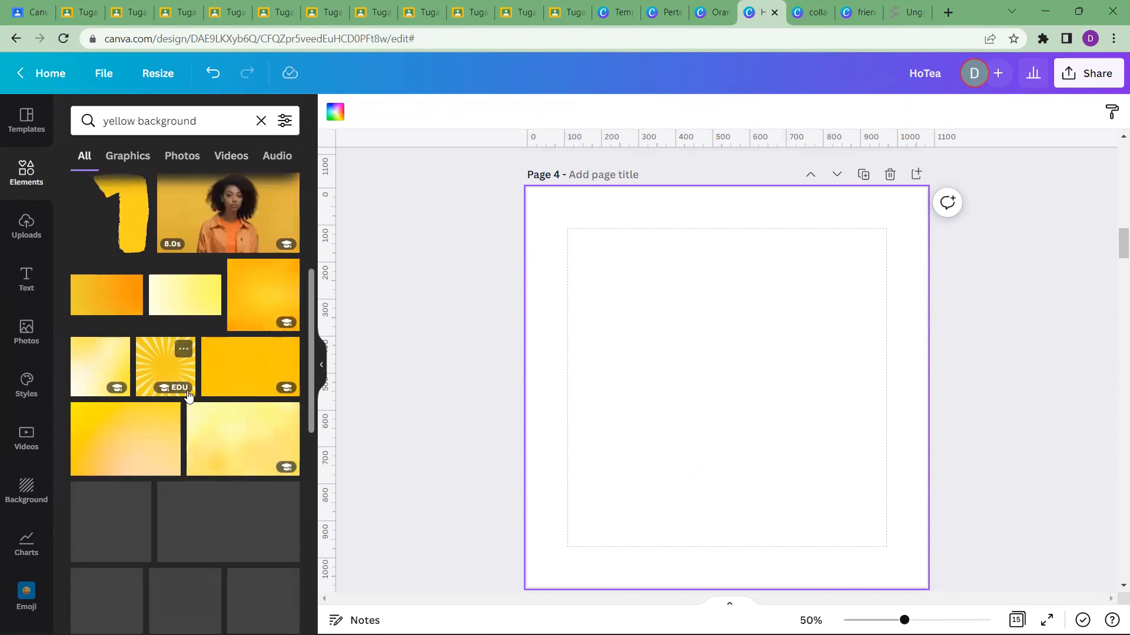
scroll(187, 398, down, 2)
scroll(187, 398, up, 6)
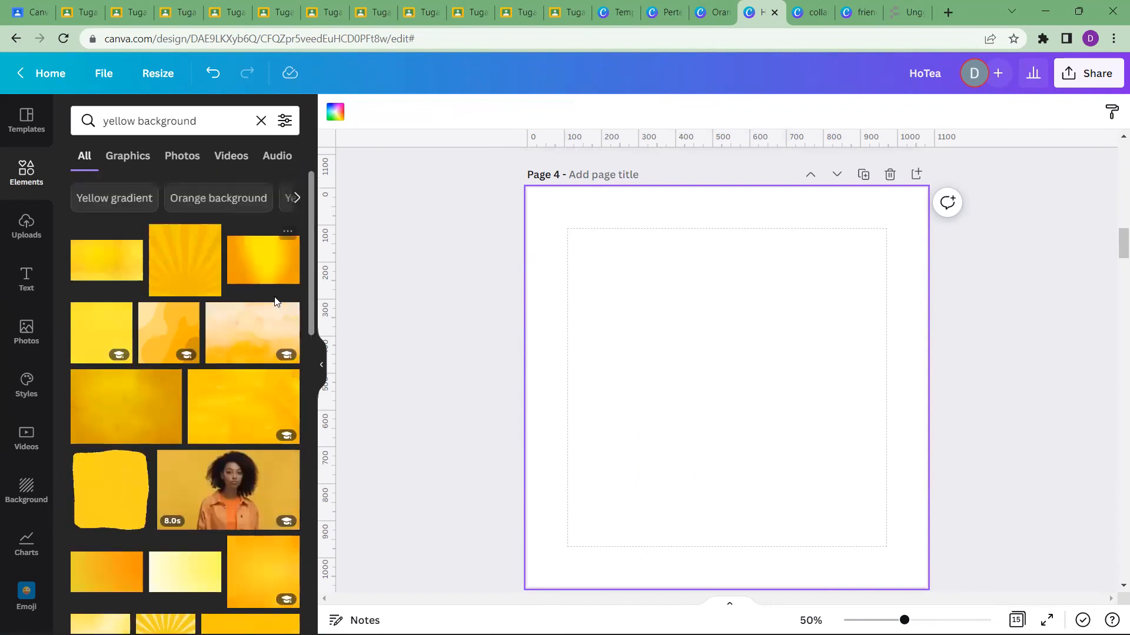
Place the yellow-orange gradient image on blank page 4 and enlarge it to cover the whole page
drag(744, 397, 674, 292)
drag(818, 388, 1063, 556)
drag(908, 499, 850, 504)
drag(1014, 562, 1050, 619)
drag(877, 476, 875, 485)
click(1047, 323)
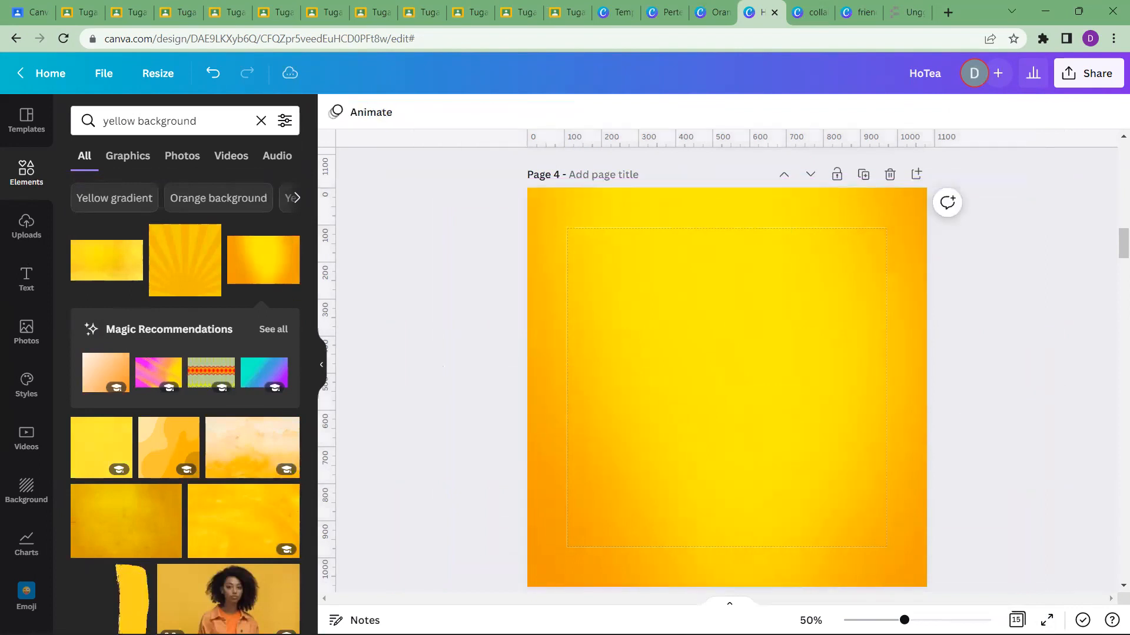
scroll(860, 296, down, 3)
scroll(861, 295, up, 3)
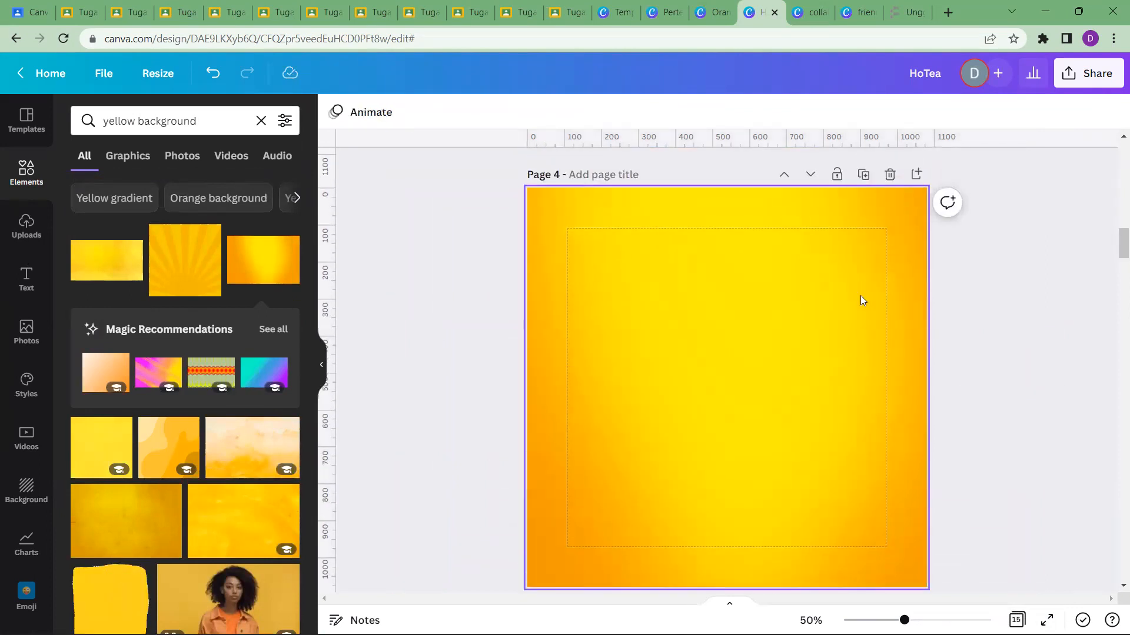
Add a blank page 5 and set its background to orange
click(911, 174)
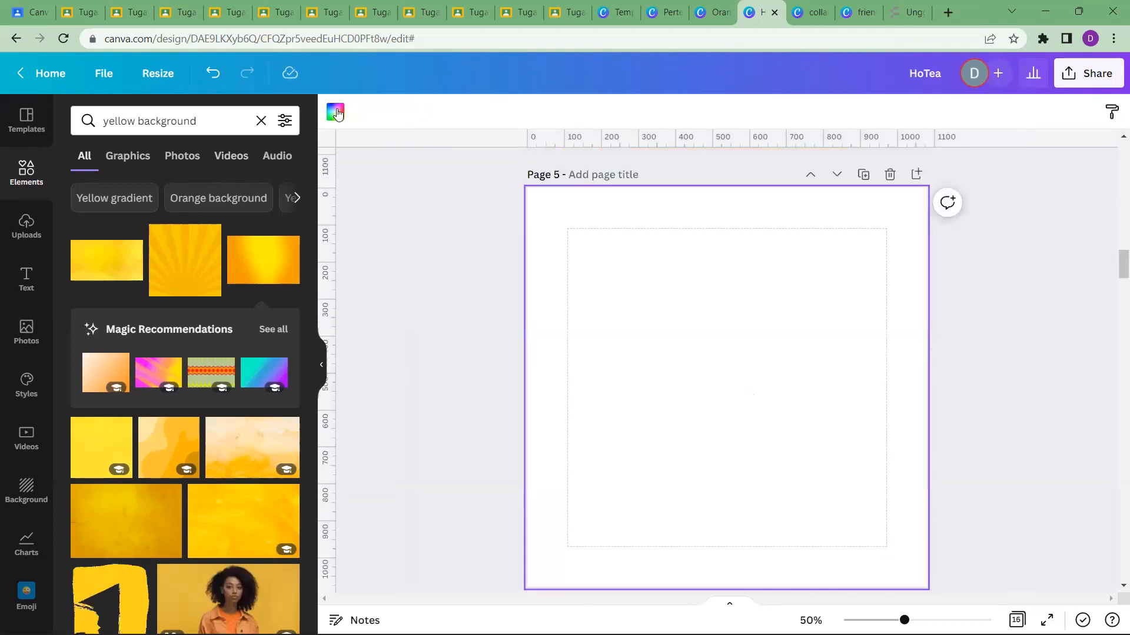
click(336, 112)
click(205, 228)
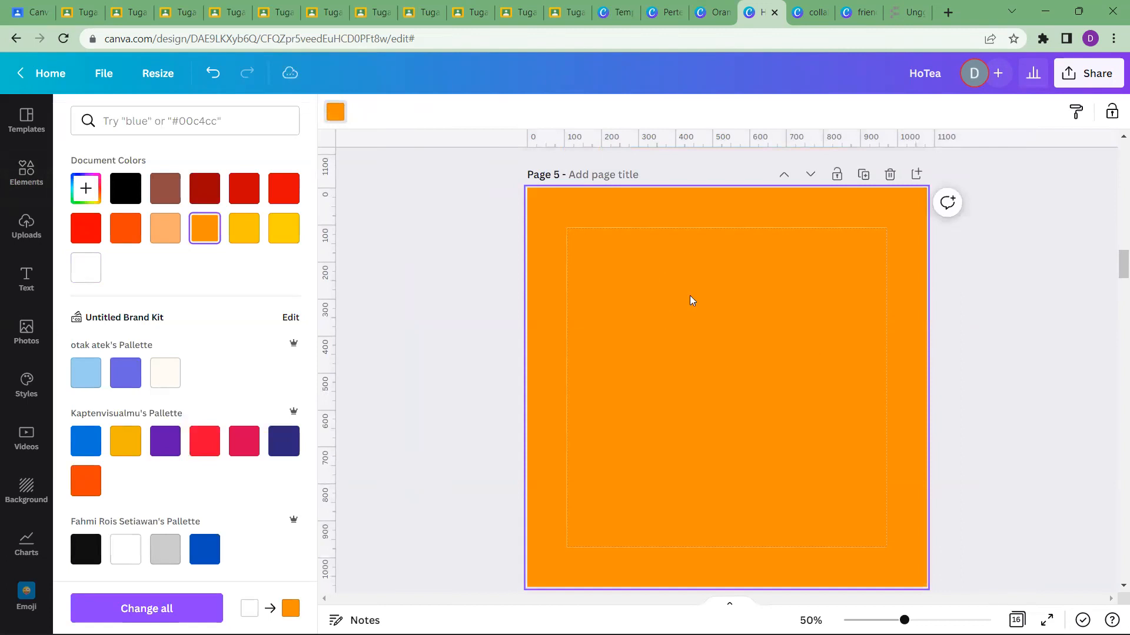
Search the elements for "blur gradient" and choose the suggestion "gradient blur"
click(12, 187)
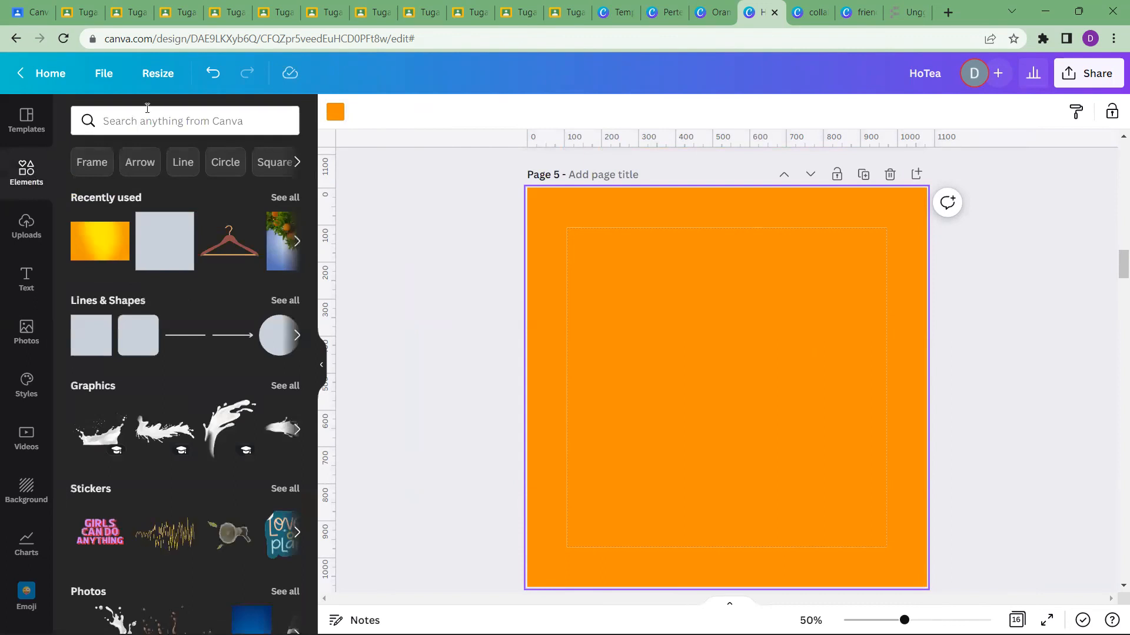
click(132, 121)
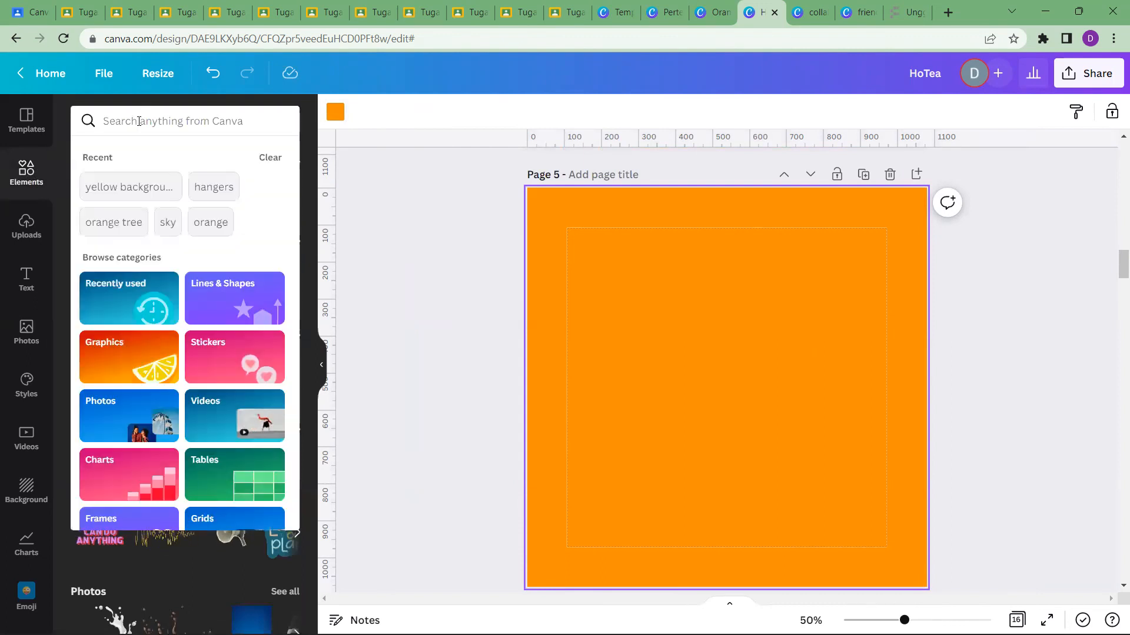
text(blur gradient)
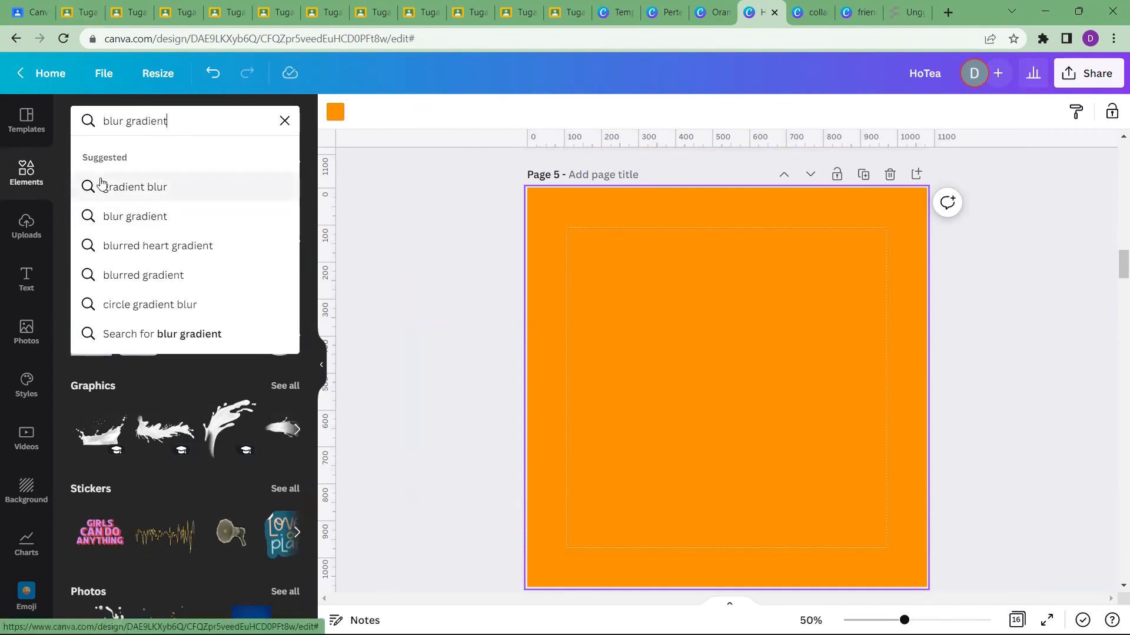
click(135, 186)
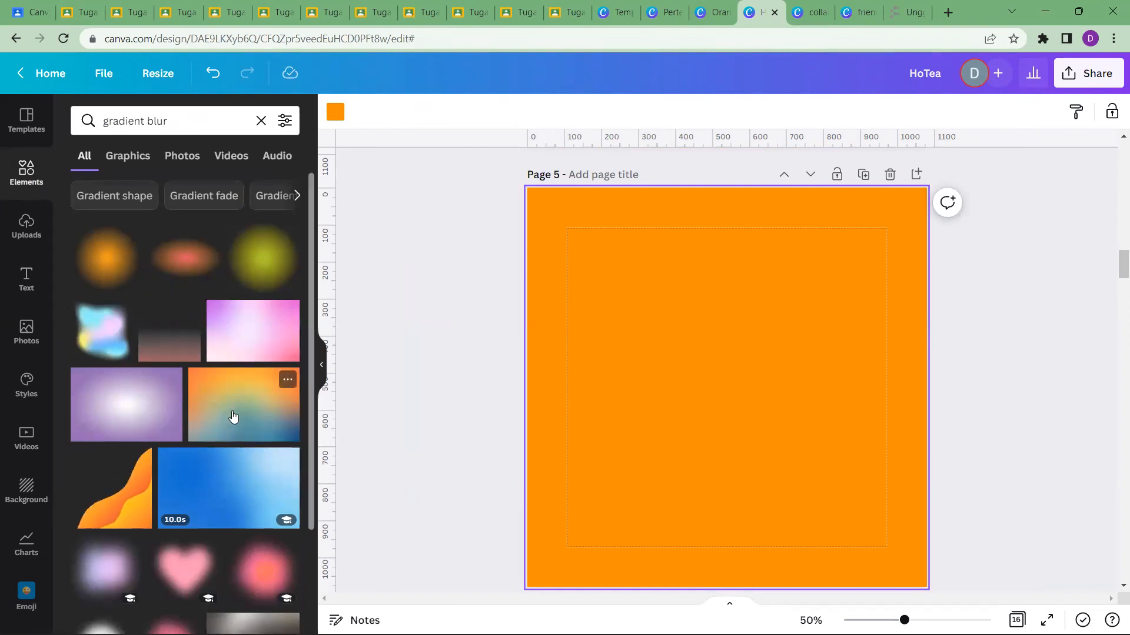
Place the yellow-green blurred circle from the search results on page 5 and enlarge it around the page centre
scroll(232, 416, down, 3)
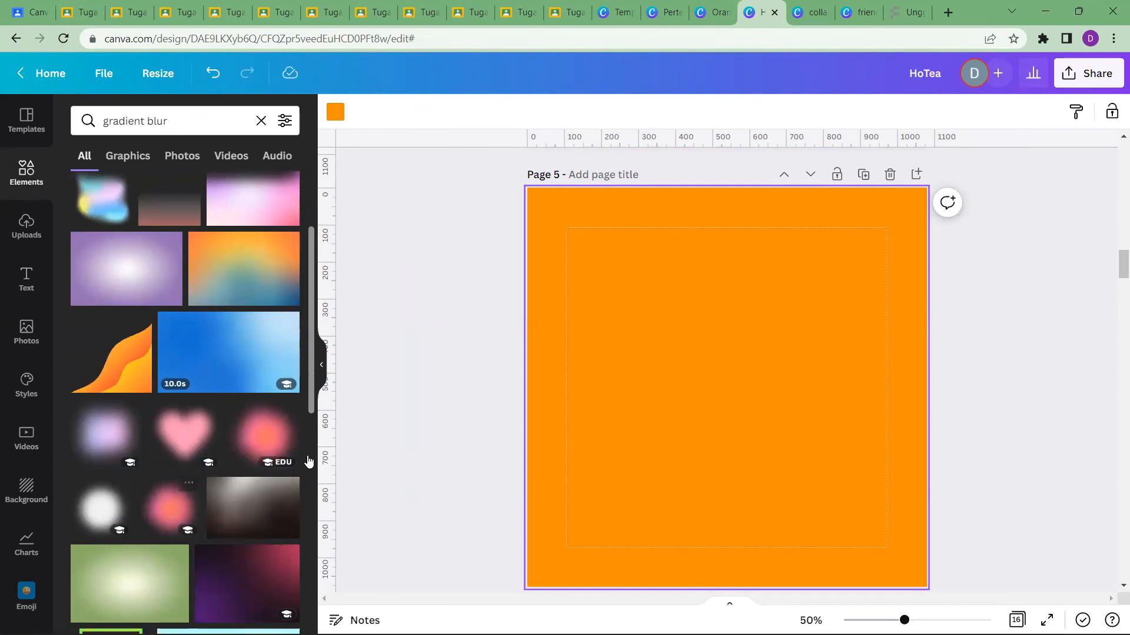
scroll(237, 416, up, 3)
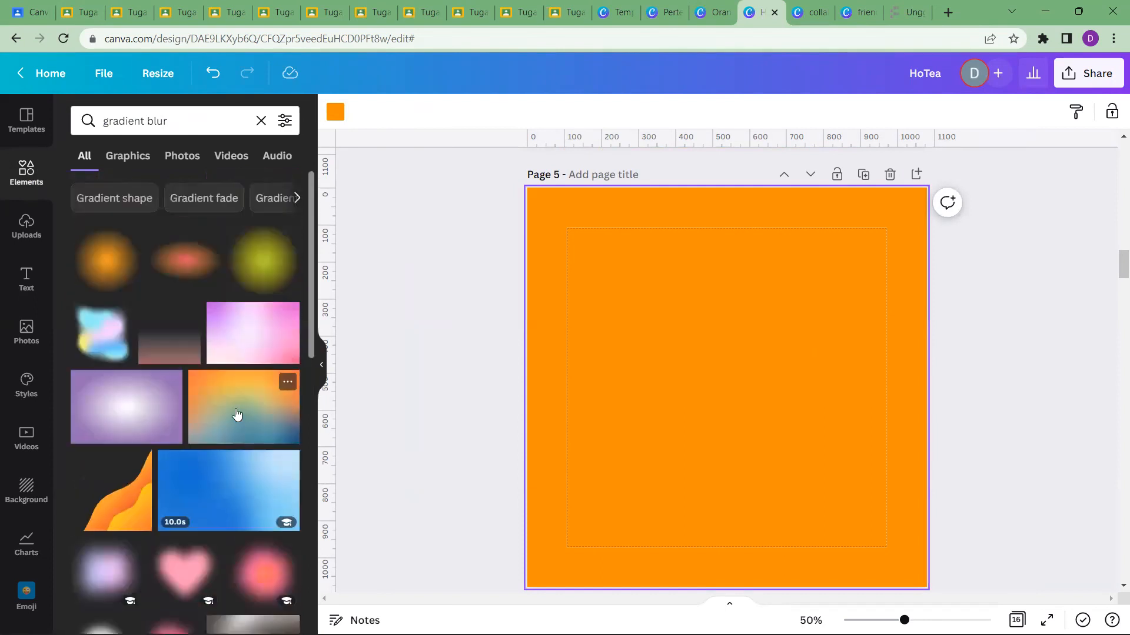
click(261, 260)
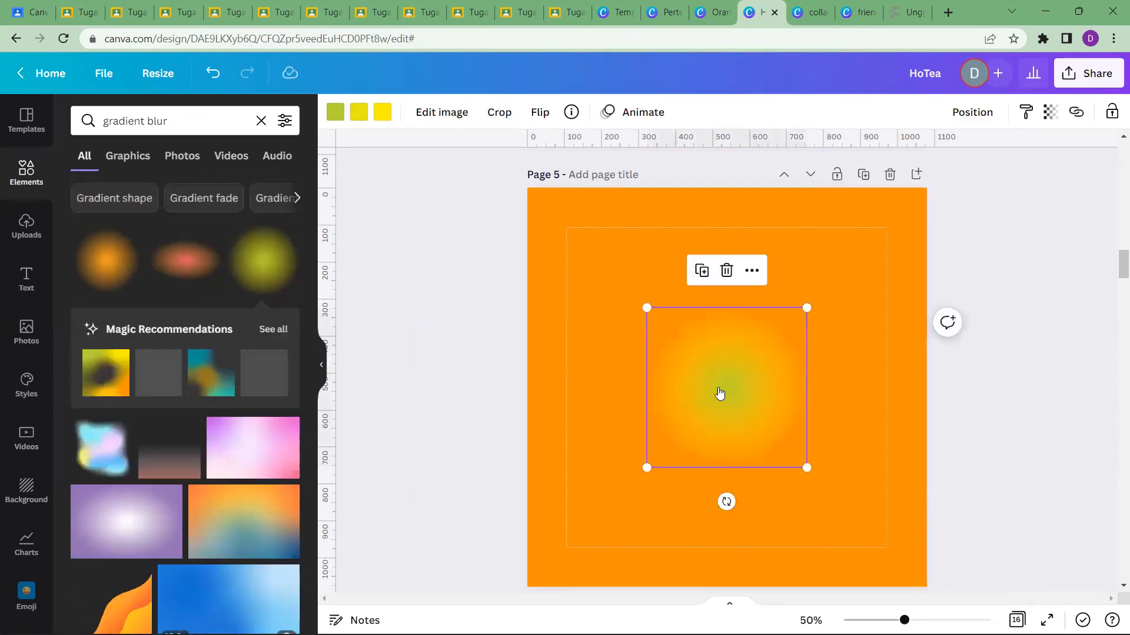
drag(720, 396, 705, 373)
drag(630, 445, 508, 566)
drag(658, 453, 694, 439)
scroll(917, 370, down, 2)
scroll(917, 371, up, 2)
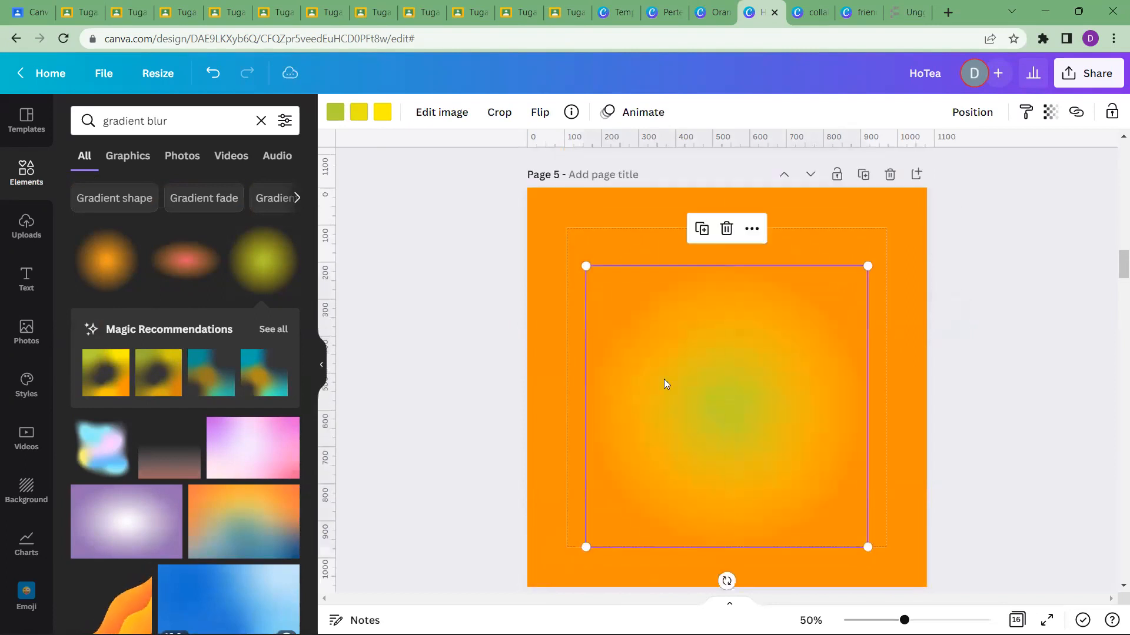
Recolour all three colours of the yellow-green blurred circle to white
click(336, 112)
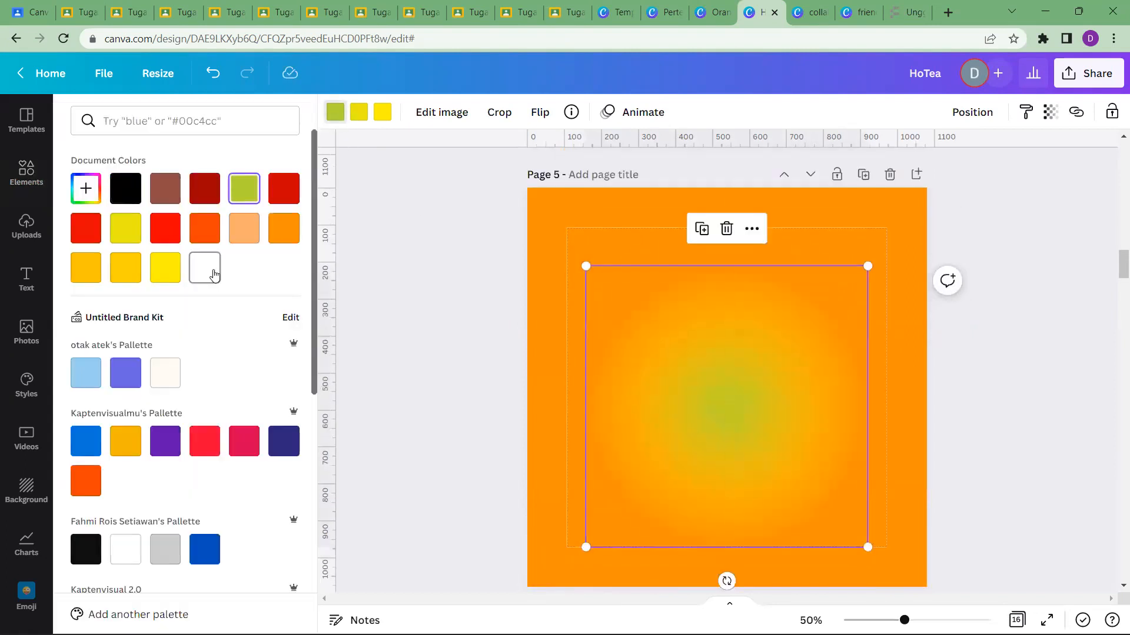
click(205, 268)
click(360, 122)
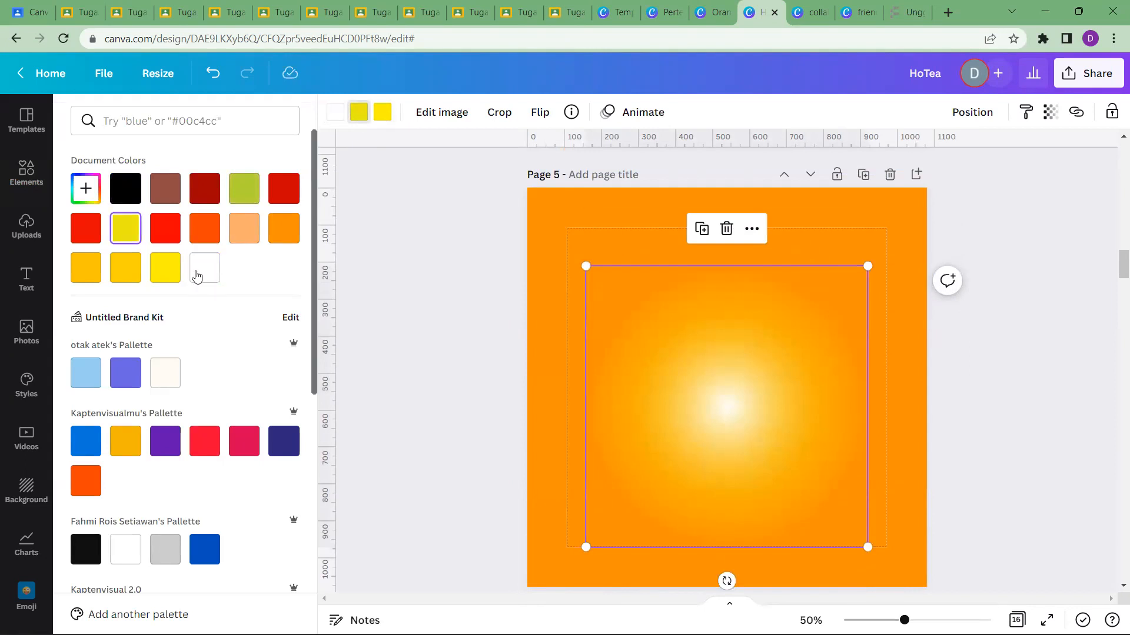
click(205, 268)
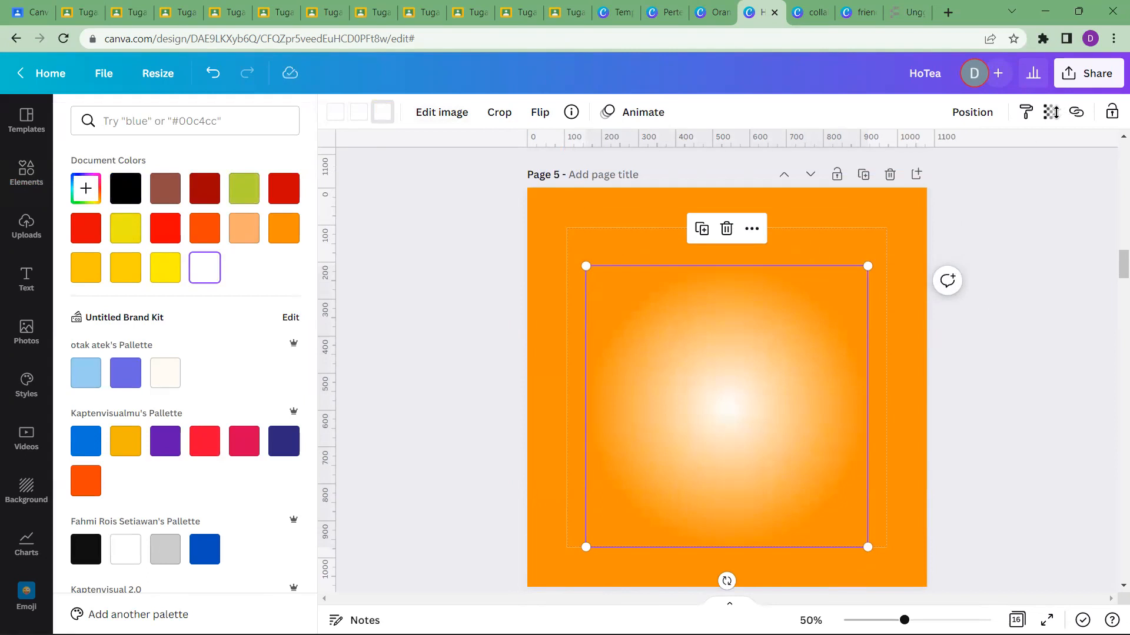
Set the white glow's transparency to 65, enlarge it to nearly the page width and centre it slightly low
click(1050, 112)
drag(998, 185, 990, 187)
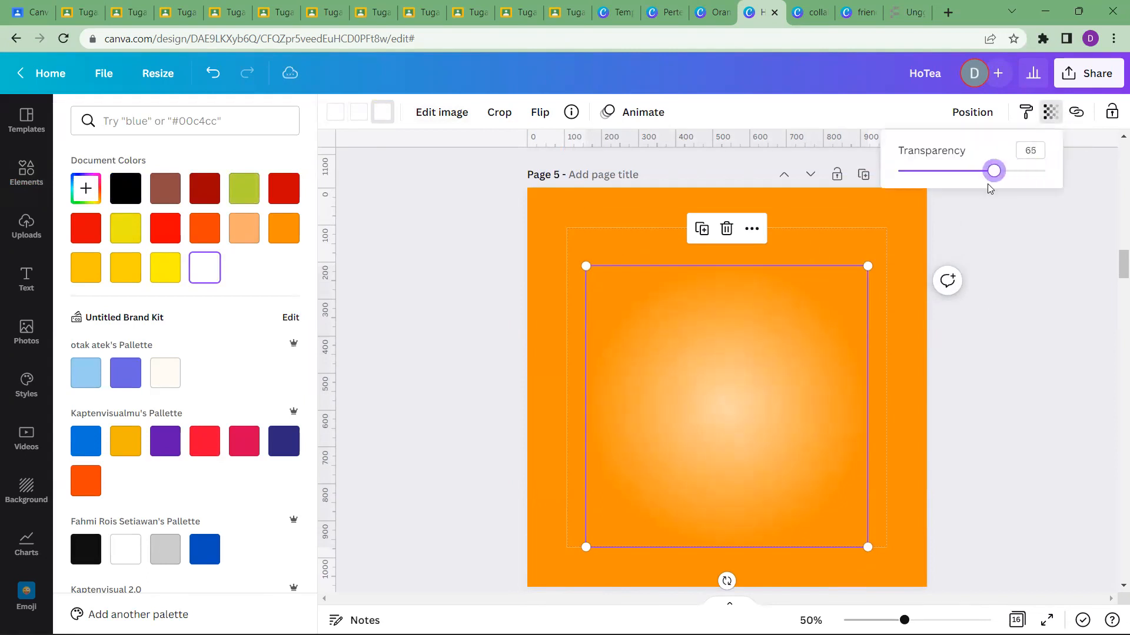
drag(867, 265, 936, 197)
drag(750, 373, 751, 390)
click(1011, 326)
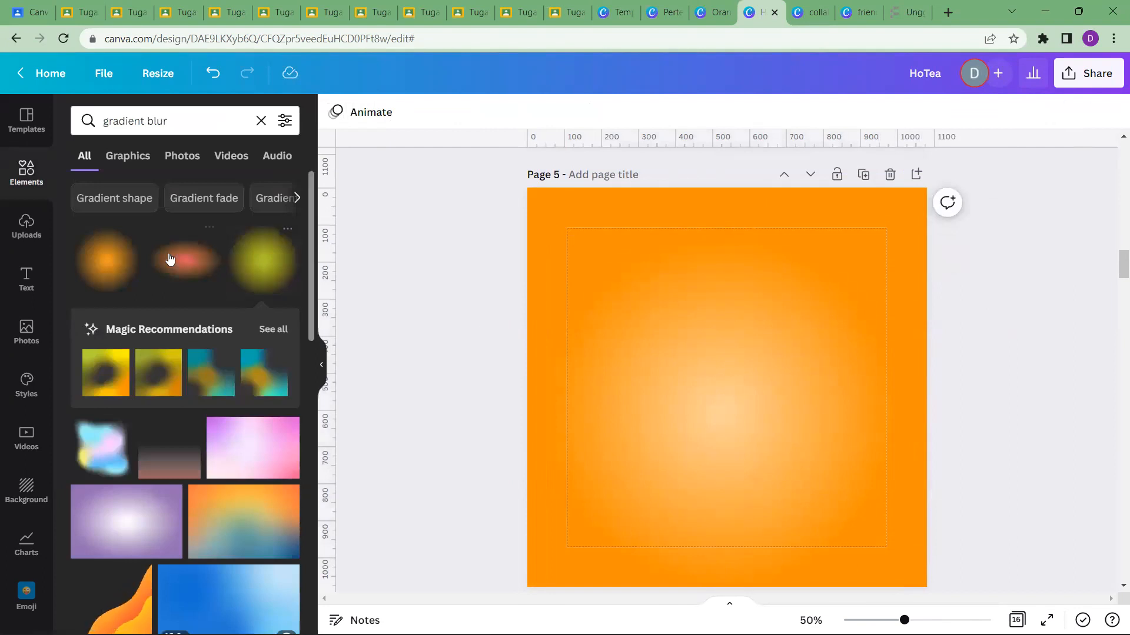
Add the orange blurred circle over the centre of the white glow and recolour it white
click(257, 268)
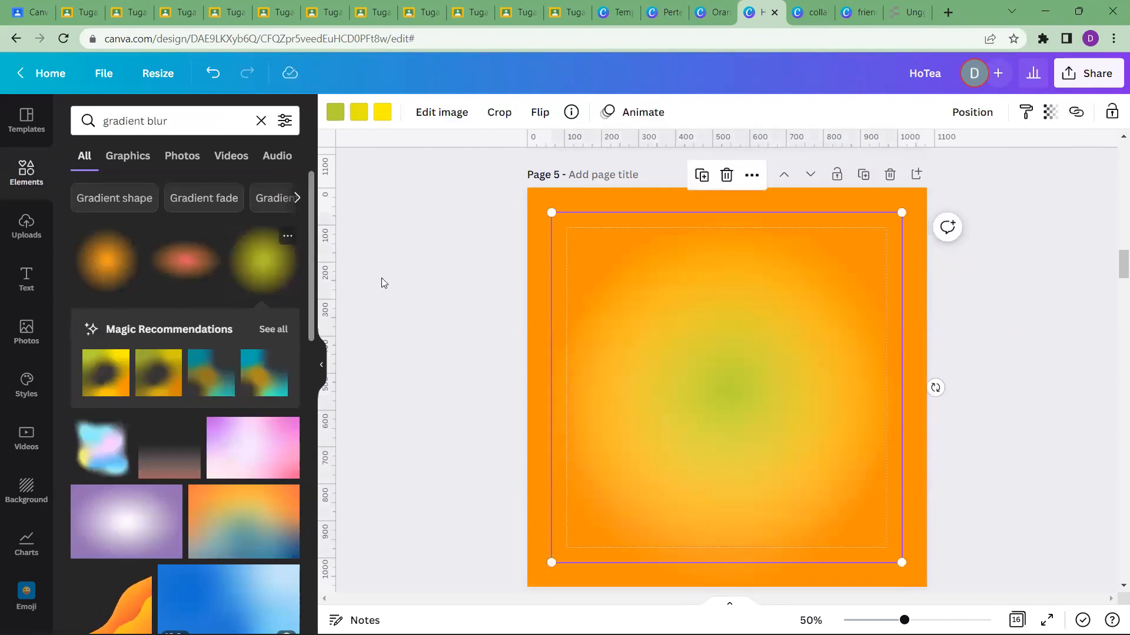
key(Delete)
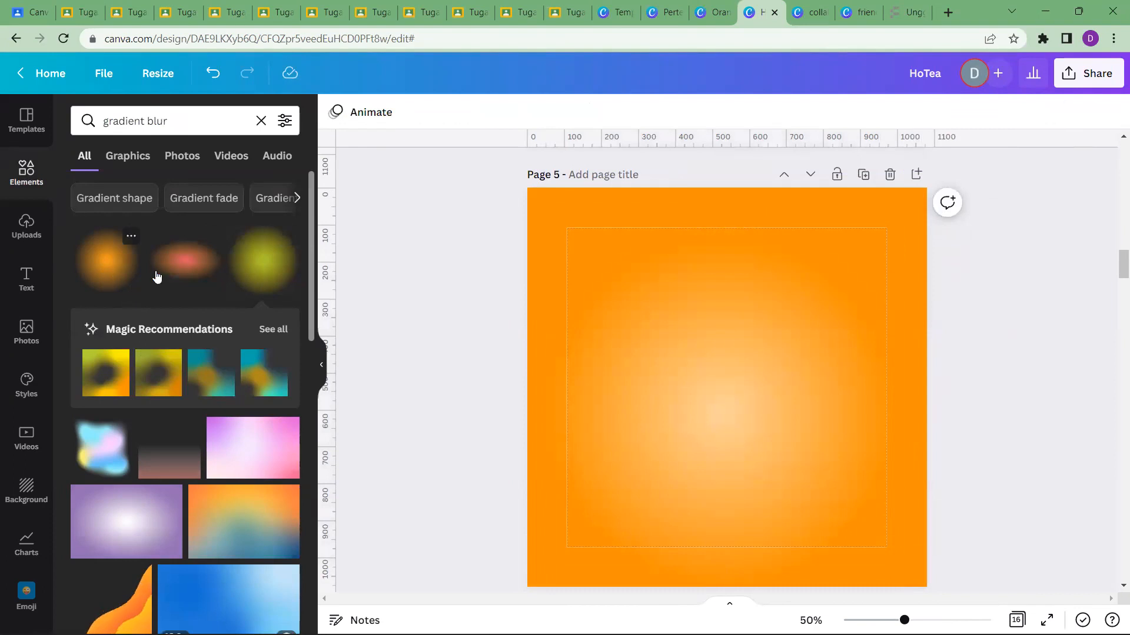
click(156, 277)
drag(739, 401, 905, 489)
drag(817, 467, 729, 407)
click(335, 112)
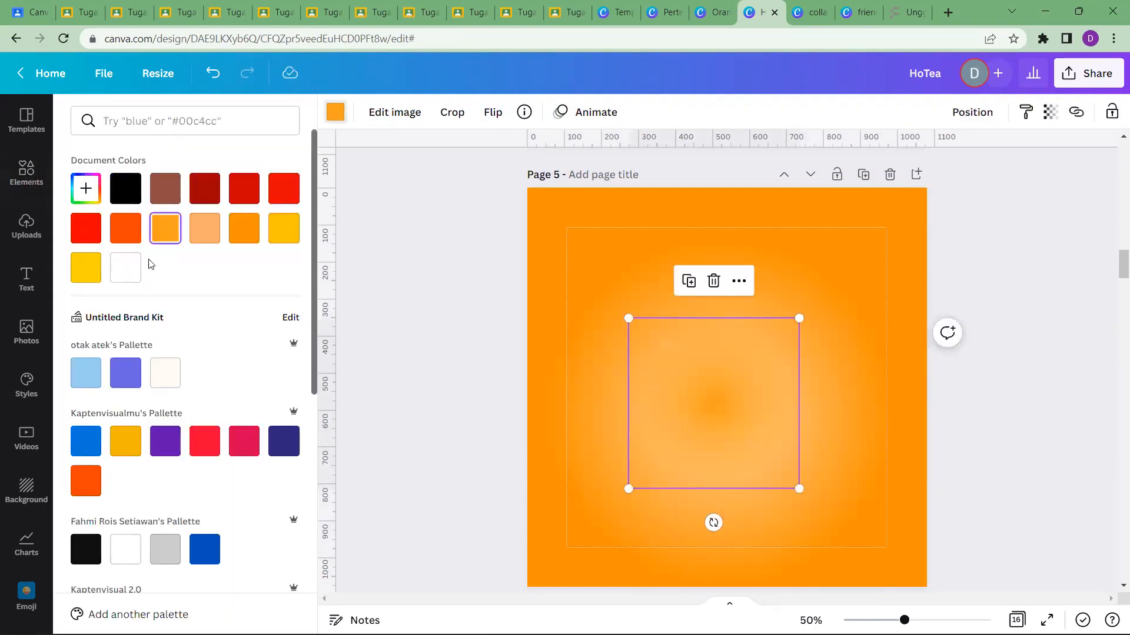
click(127, 269)
Enlarge the second white glow, centre it over the first one and set its transparency to 25
drag(799, 489, 887, 577)
drag(765, 453, 717, 415)
click(1050, 113)
drag(1029, 176, 935, 200)
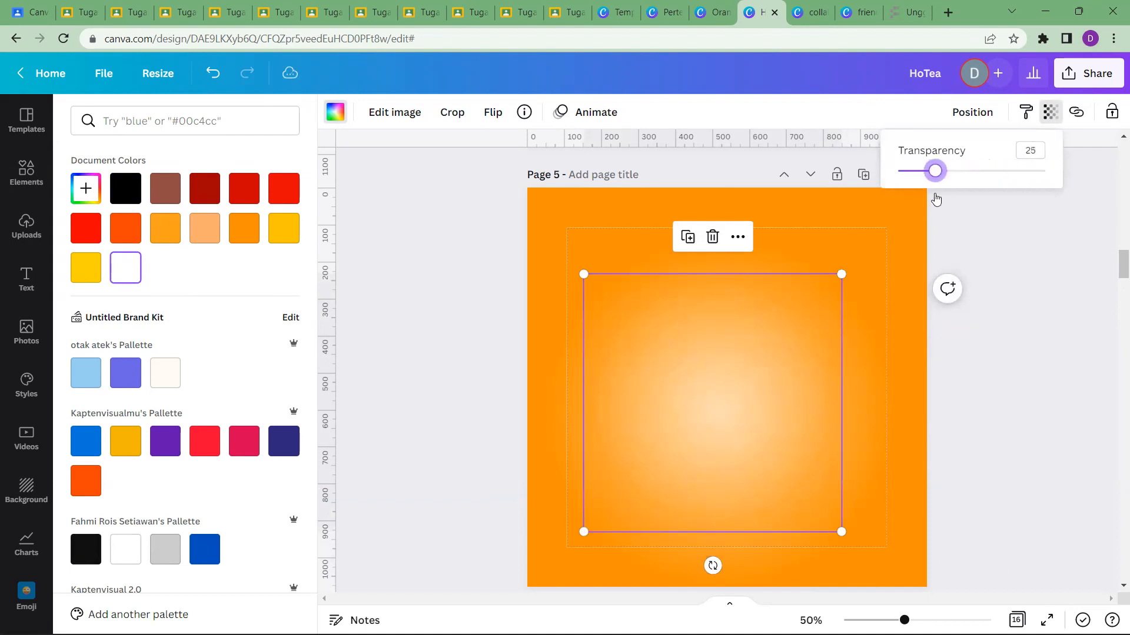
click(1022, 293)
click(1056, 381)
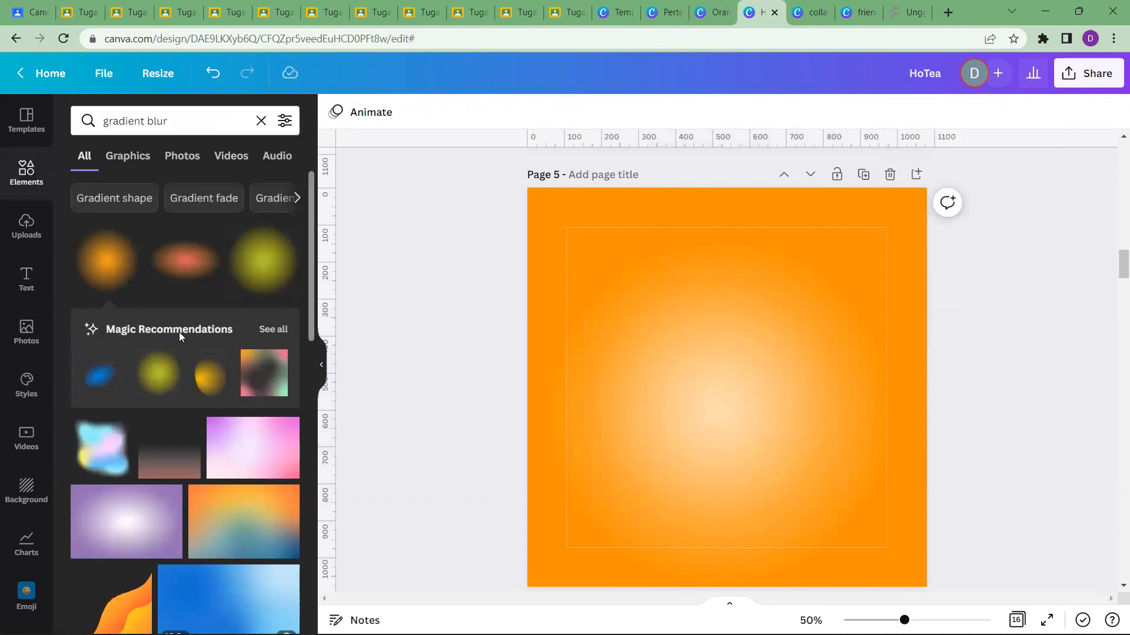
Browse the full list of Magic Recommendations related to the orange blurred circle and return to the search results
click(268, 330)
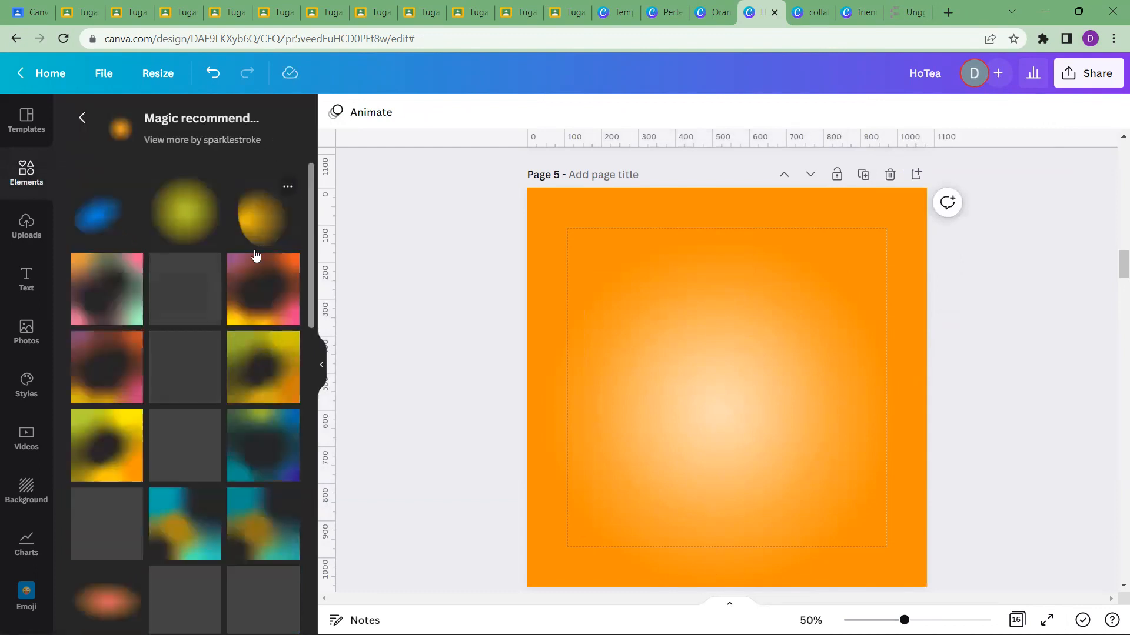
scroll(202, 438, down, 2)
scroll(195, 473, down, 3)
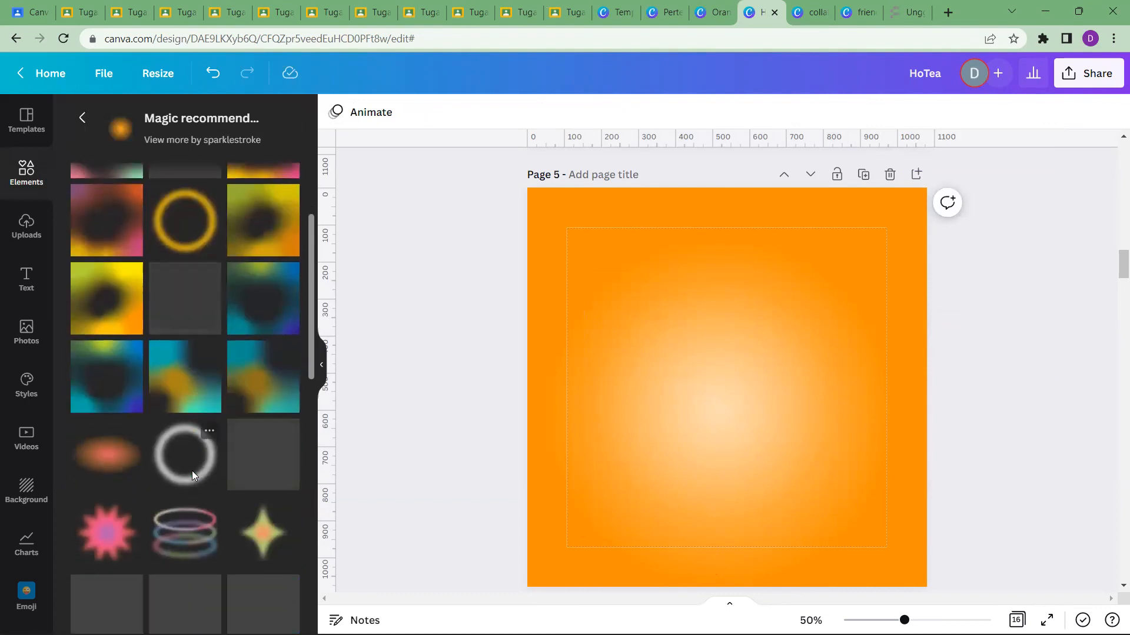
scroll(176, 438, up, 5)
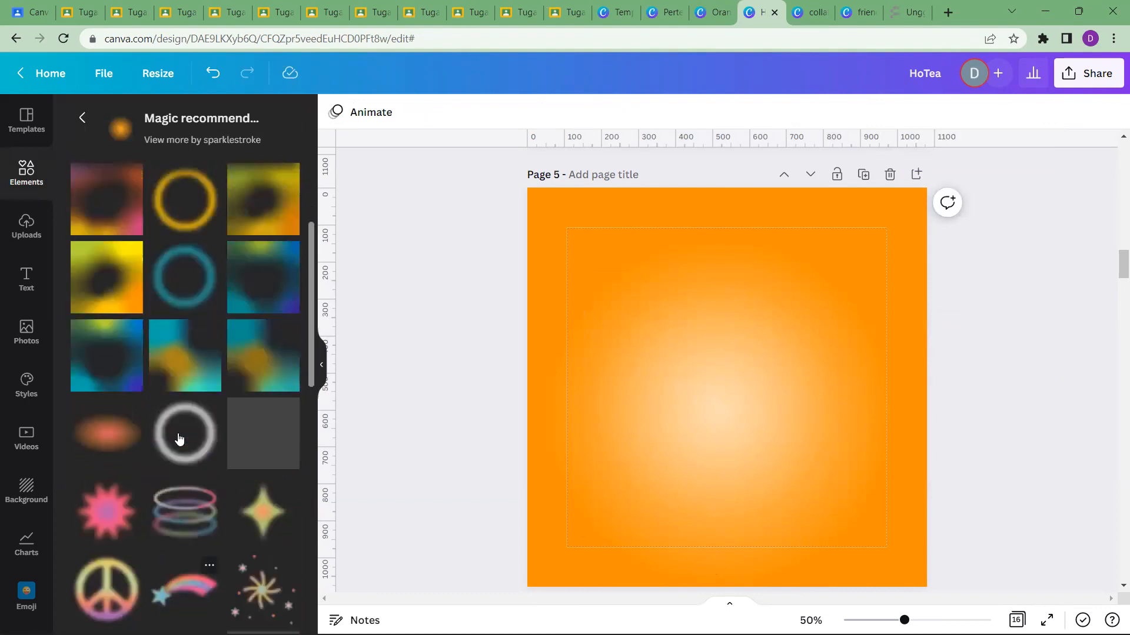
click(83, 121)
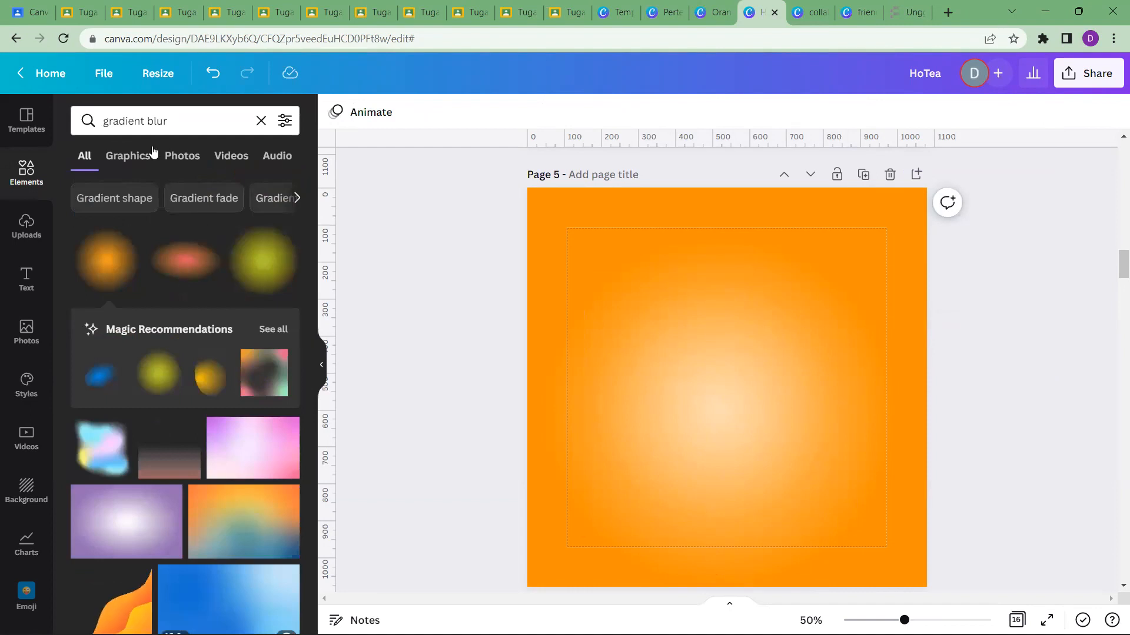
Clear the element search and nudge the smaller white glow slightly to the right on page 5
click(258, 122)
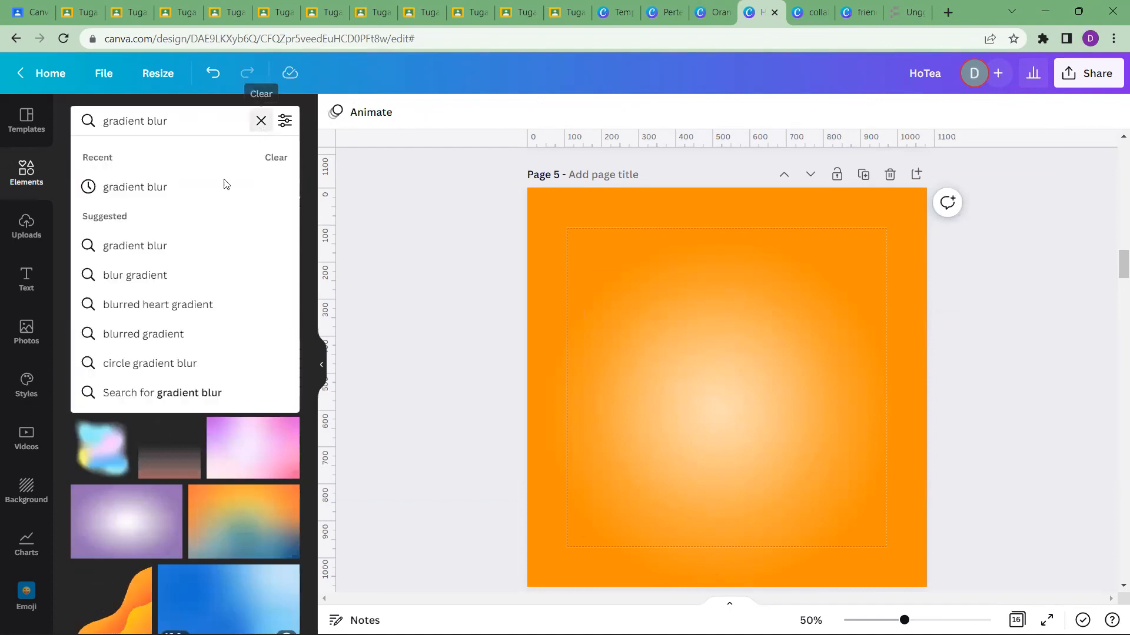
click(261, 121)
click(749, 392)
drag(743, 380, 747, 383)
drag(97, 245, 773, 438)
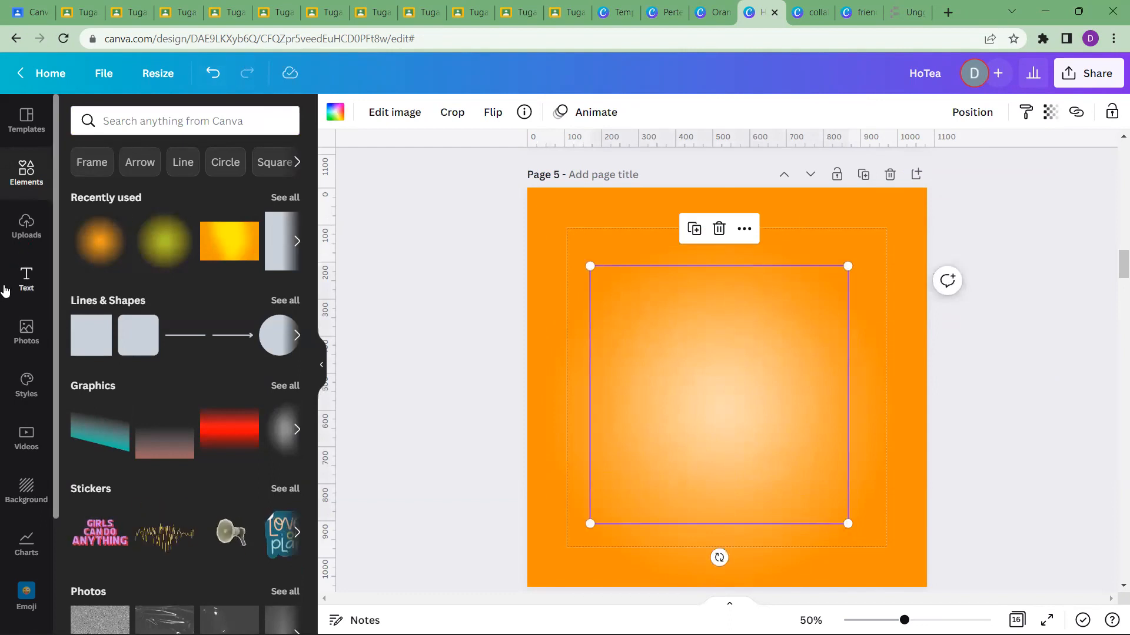
Open the Draw (Beta) app from the additional Canva apps
scroll(14, 318, down, 3)
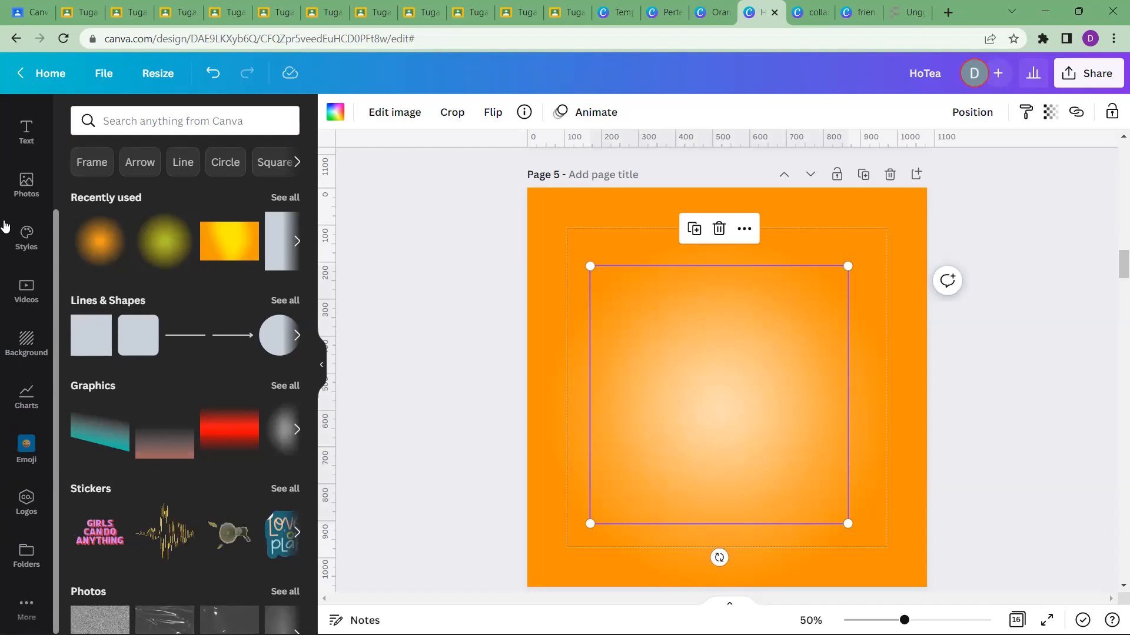
scroll(26, 265, up, 3)
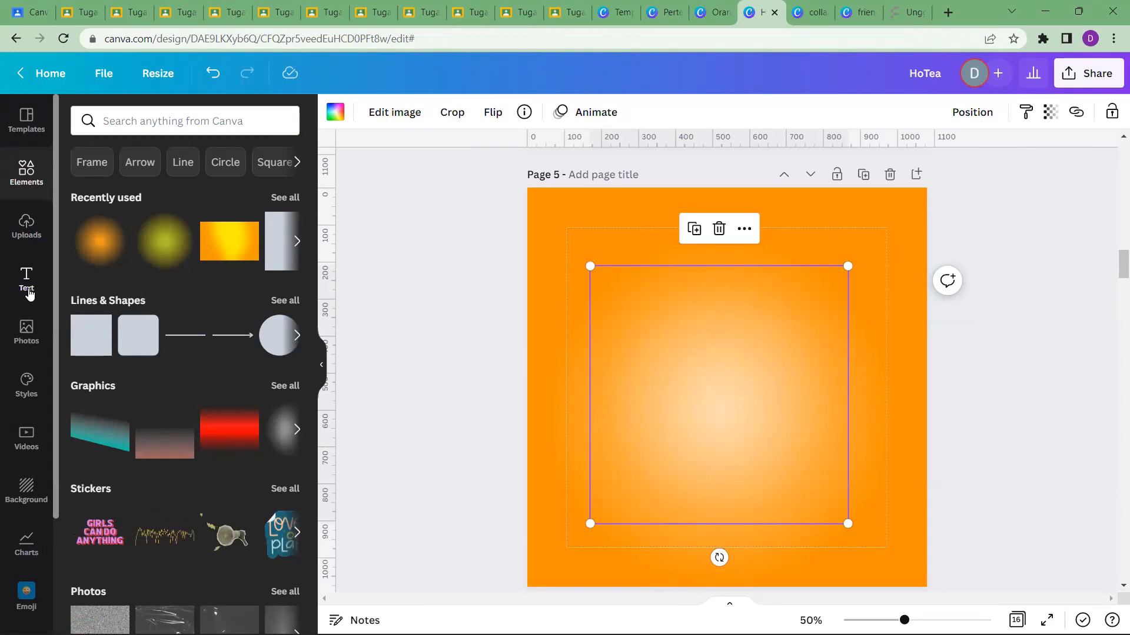
scroll(41, 382, down, 3)
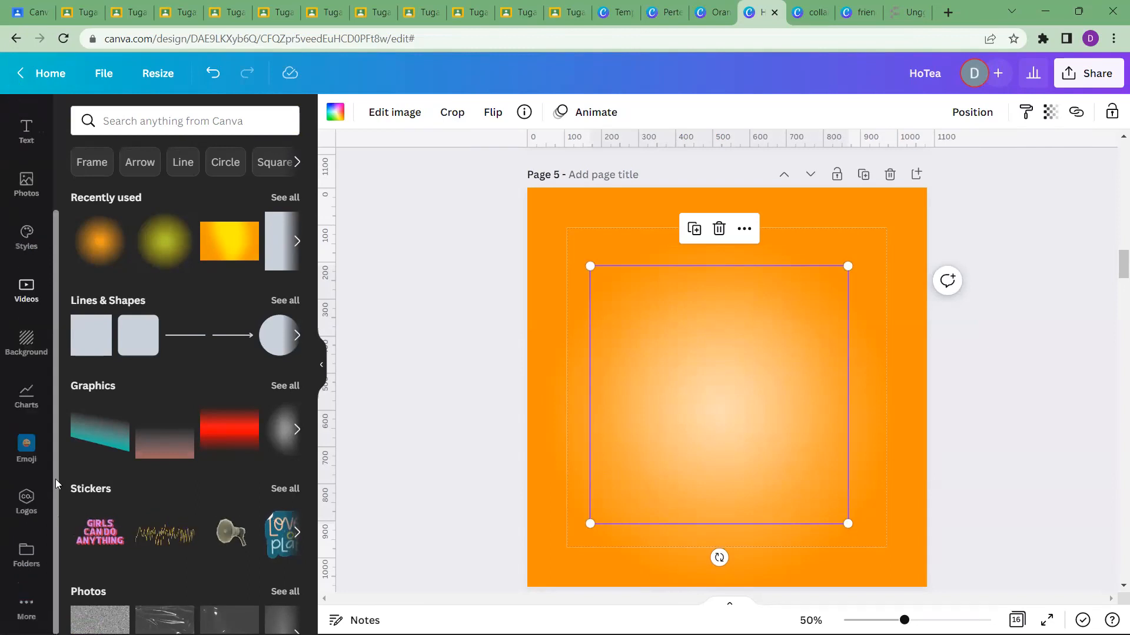
click(27, 606)
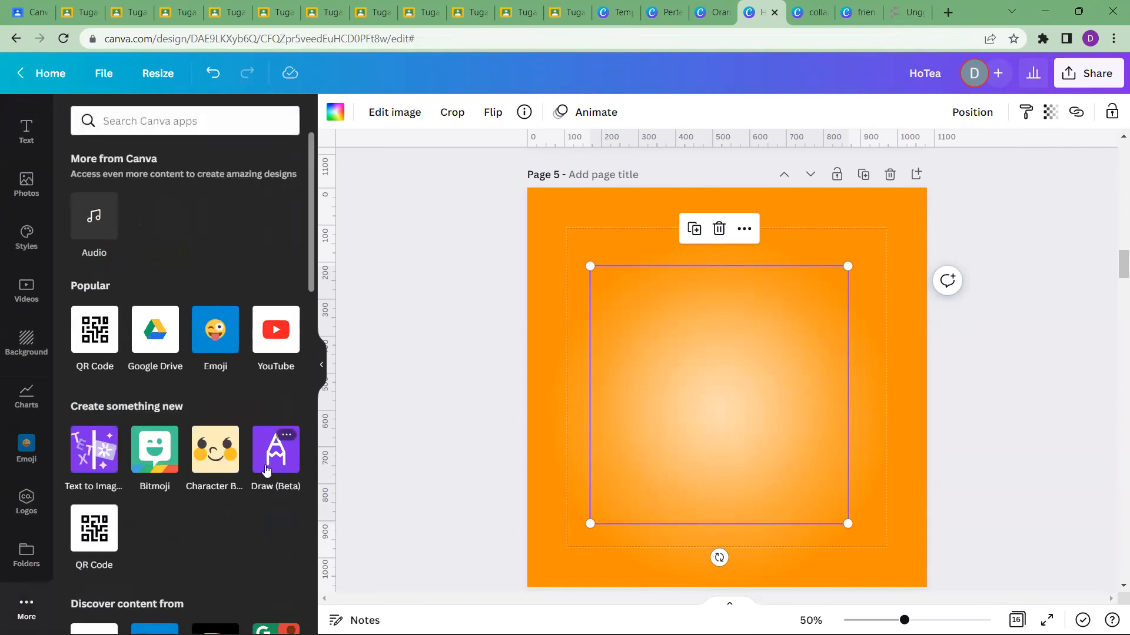
click(265, 466)
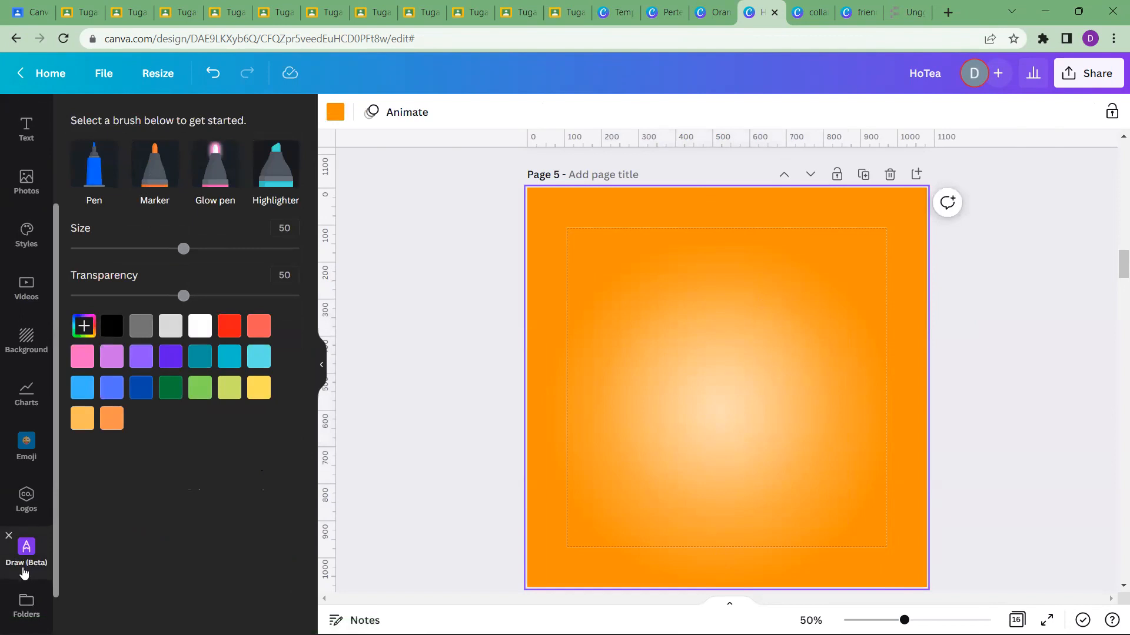
scroll(26, 597, down, 1)
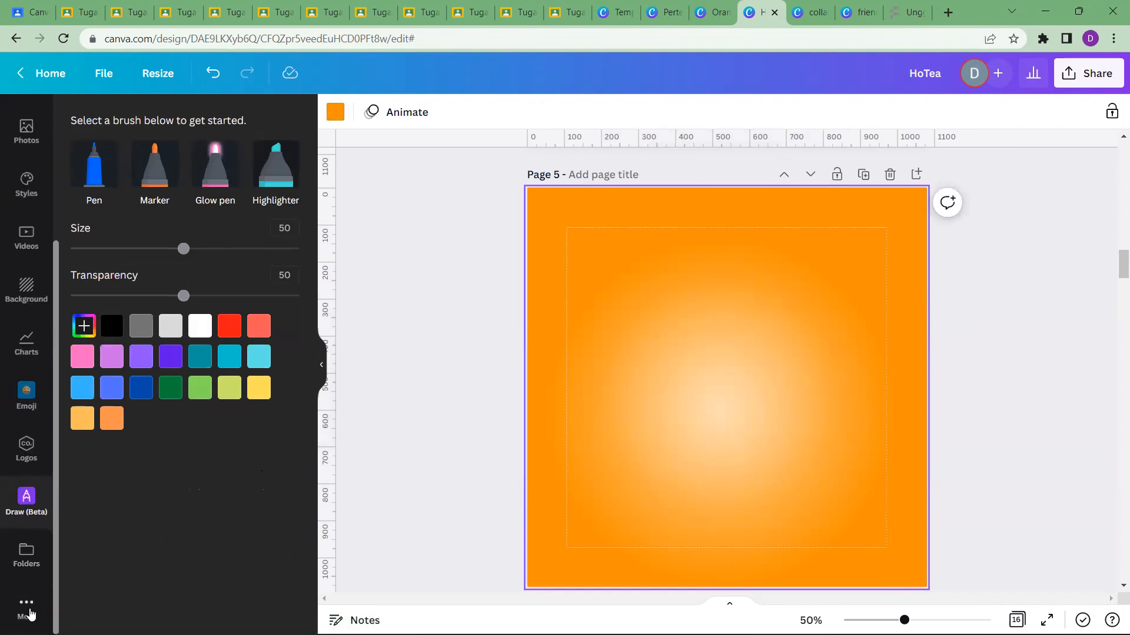
click(31, 614)
click(261, 456)
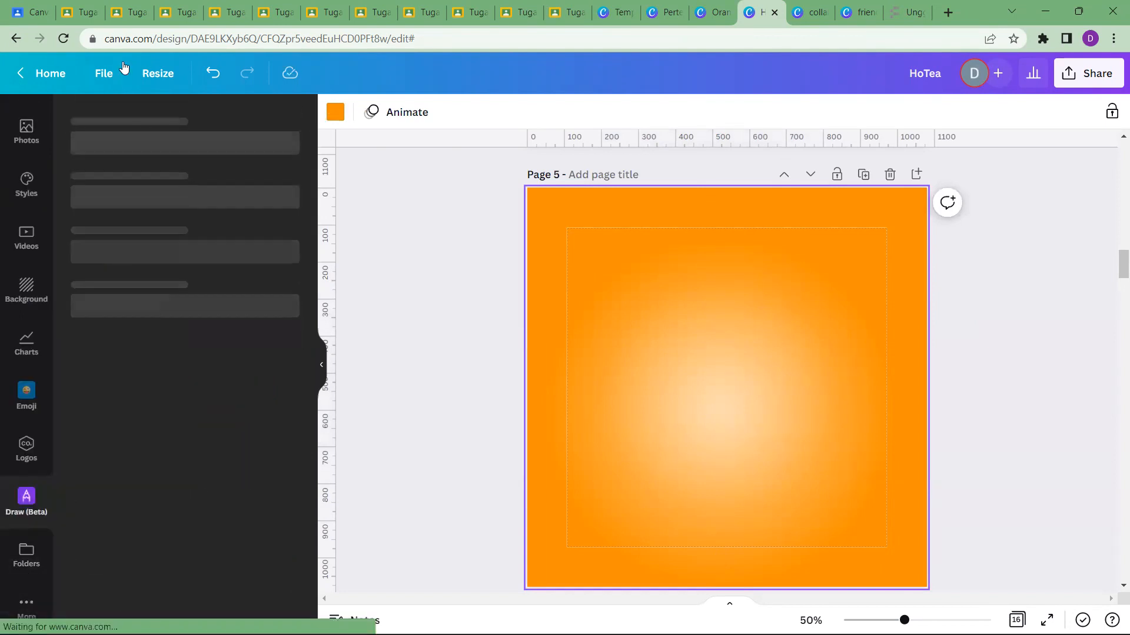
Paint a filled red round blob in the page's upper-left area with the Marker at size 100 and finish the drawing
click(138, 186)
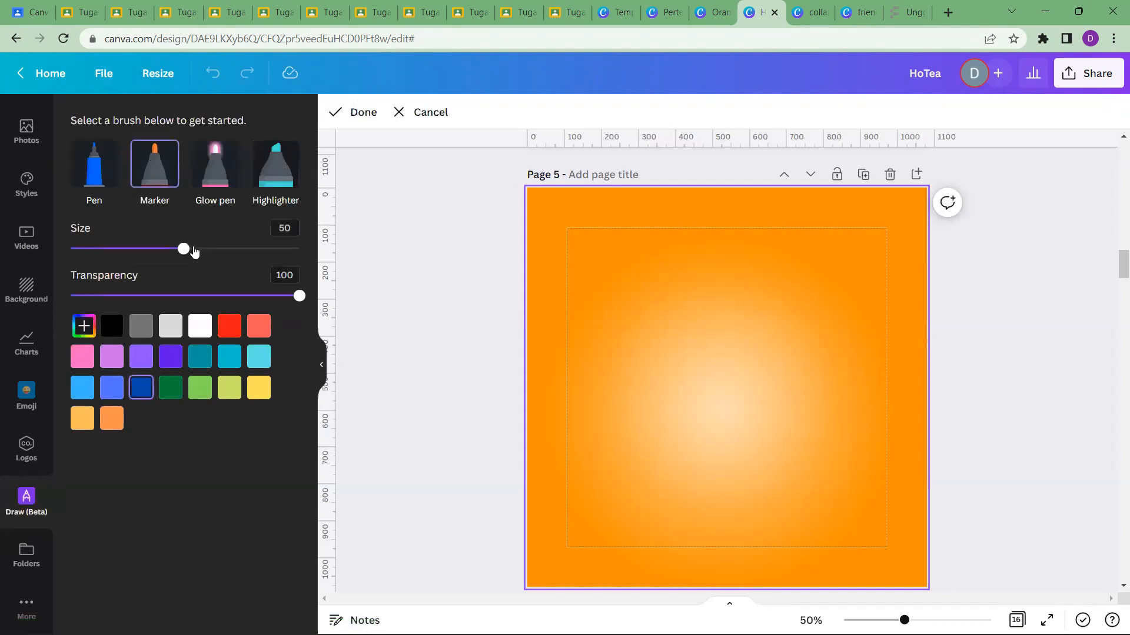
drag(193, 249, 300, 249)
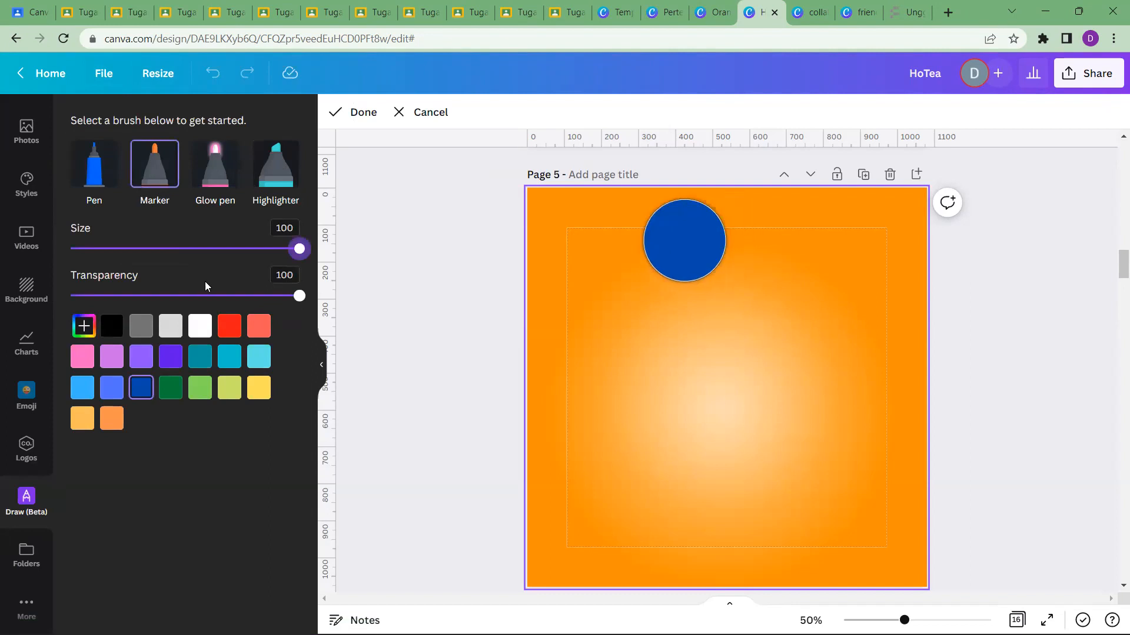
click(231, 330)
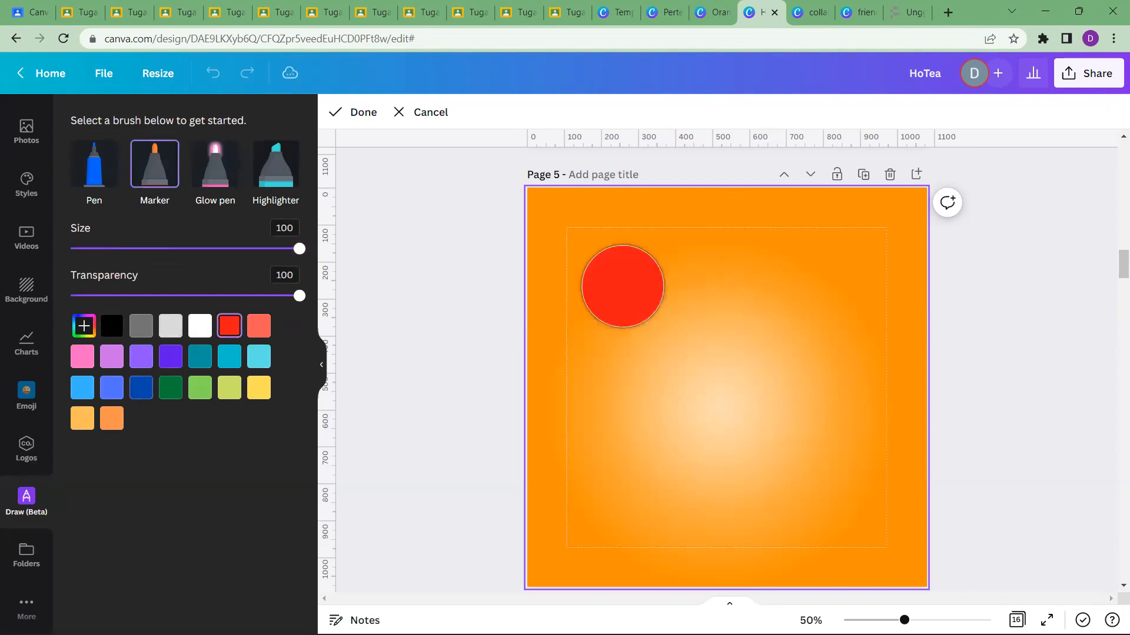
mouse_move(630, 264)
mouse_down()
mouse_move(624, 311)
mouse_move(663, 323)
mouse_move(695, 302)
mouse_move(685, 265)
mouse_move(626, 248)
mouse_move(613, 258)
mouse_move(608, 306)
mouse_move(640, 335)
mouse_move(688, 332)
mouse_move(710, 281)
mouse_move(665, 233)
mouse_move(614, 250)
mouse_move(586, 287)
mouse_move(608, 335)
mouse_move(687, 325)
mouse_up()
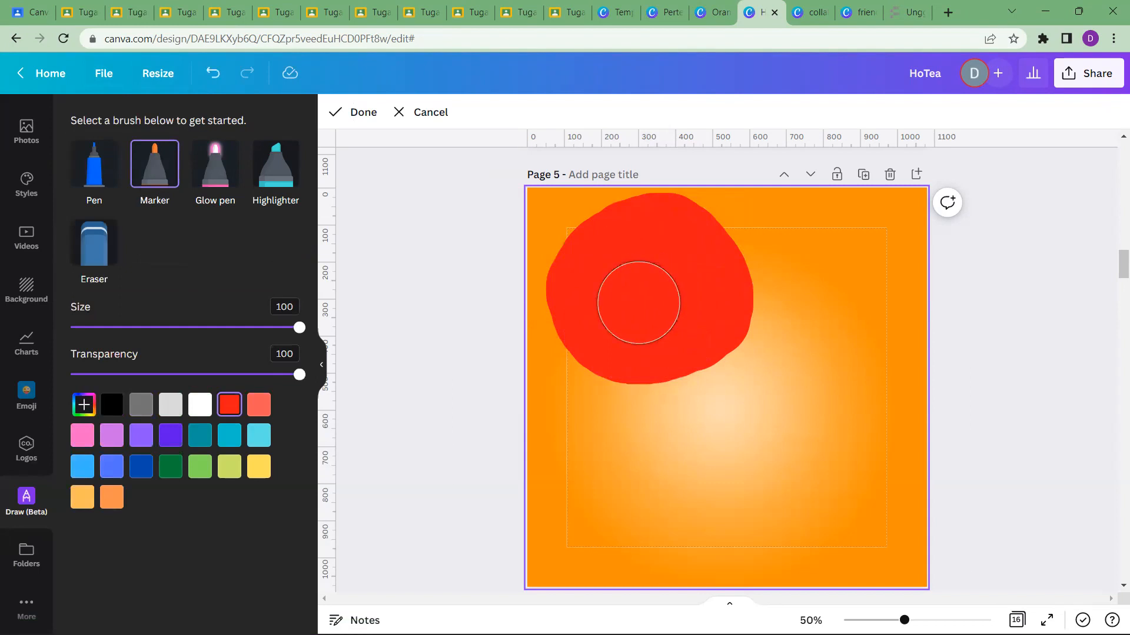
click(371, 118)
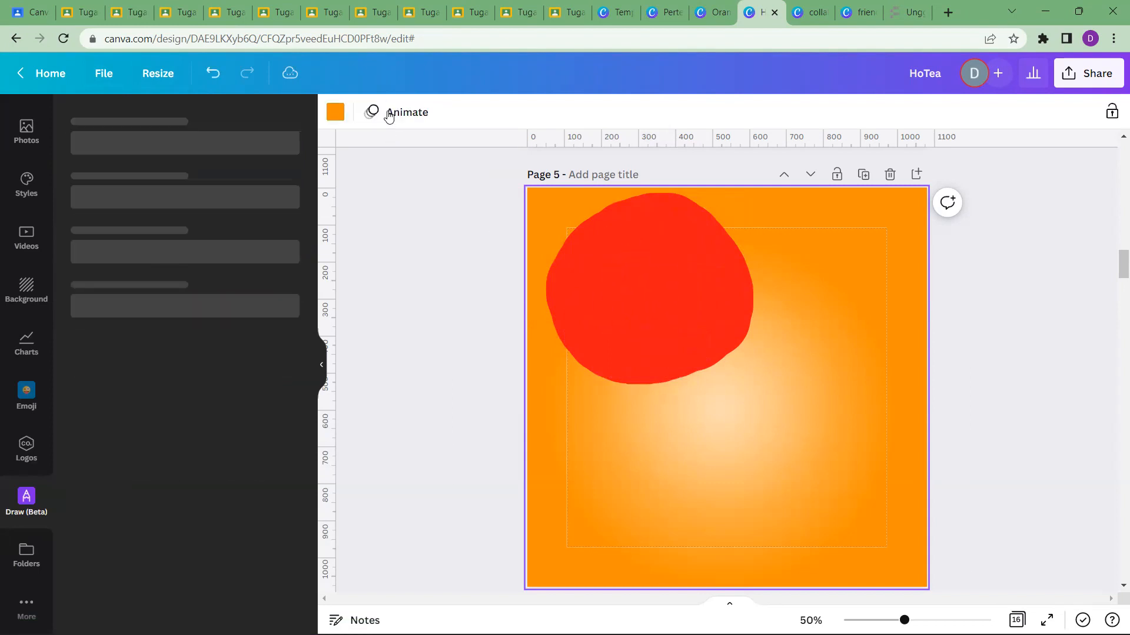
Enlarge the red blob and move it partly off the page at the upper-left corner
click(610, 243)
drag(641, 261, 674, 292)
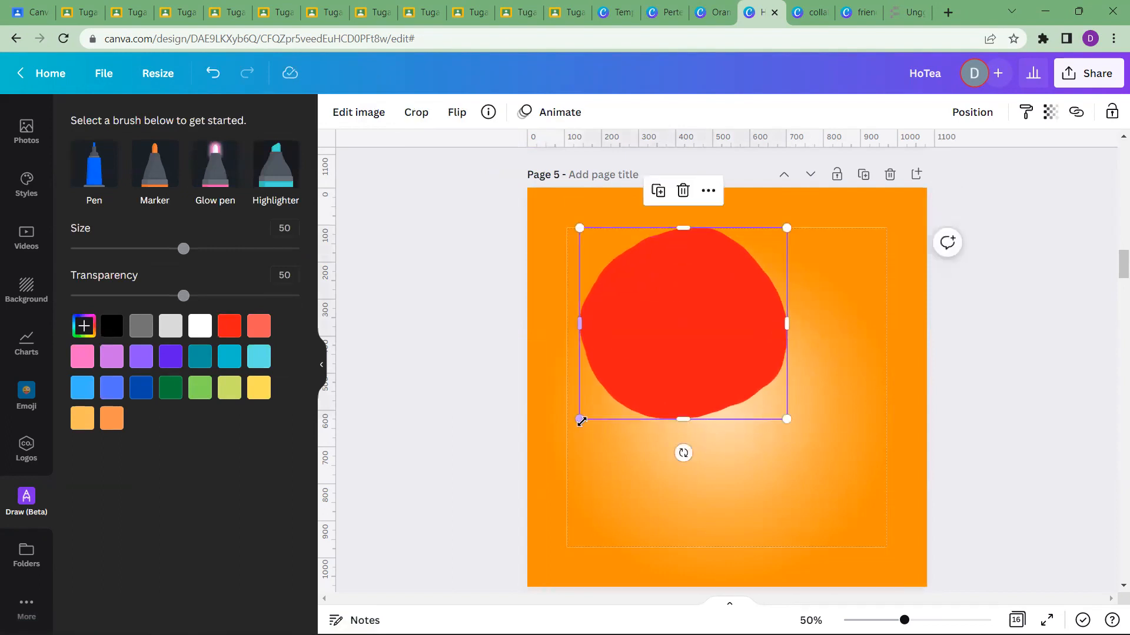
drag(580, 419, 553, 444)
drag(625, 353, 519, 263)
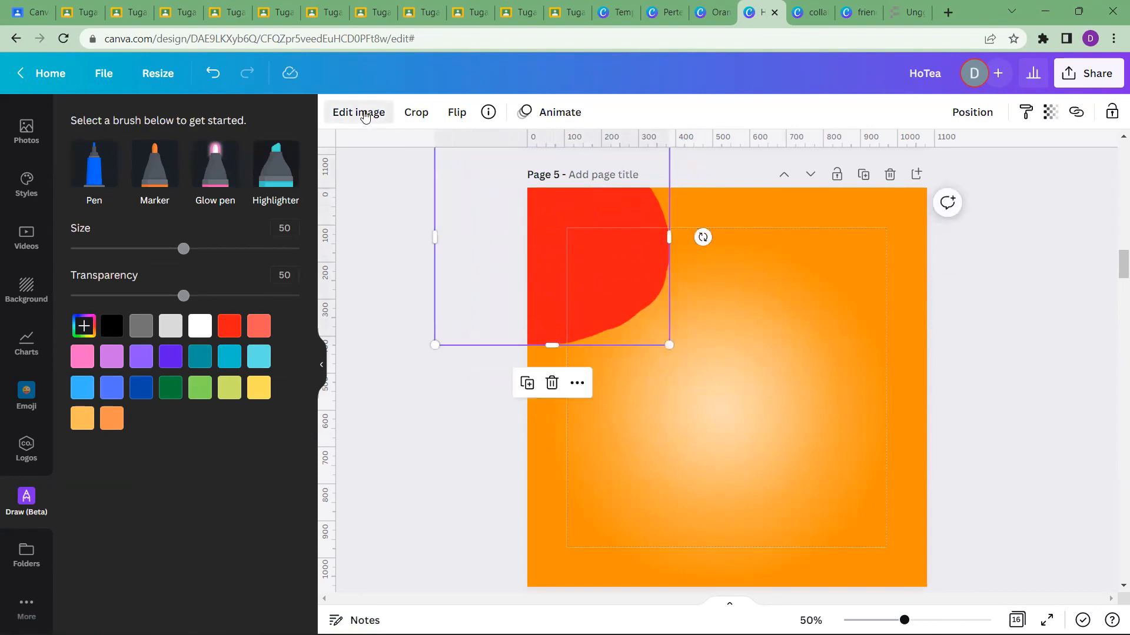
Adjust the red blob's image settings to saturation 24 and blur 100
click(365, 114)
click(185, 244)
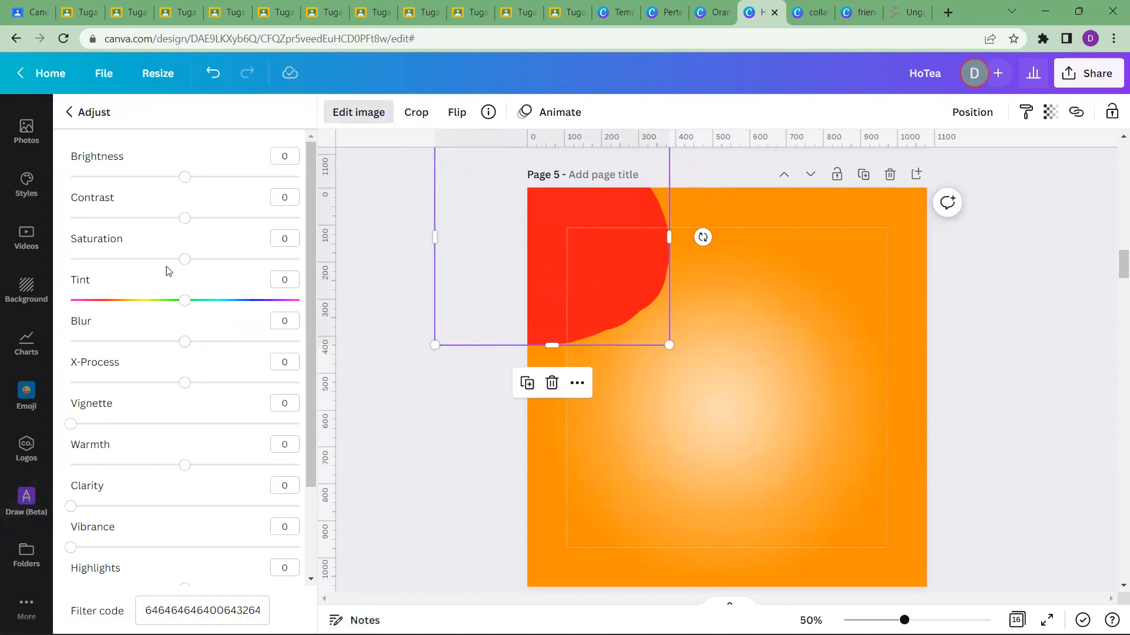
drag(143, 266, 213, 261)
drag(232, 349, 377, 340)
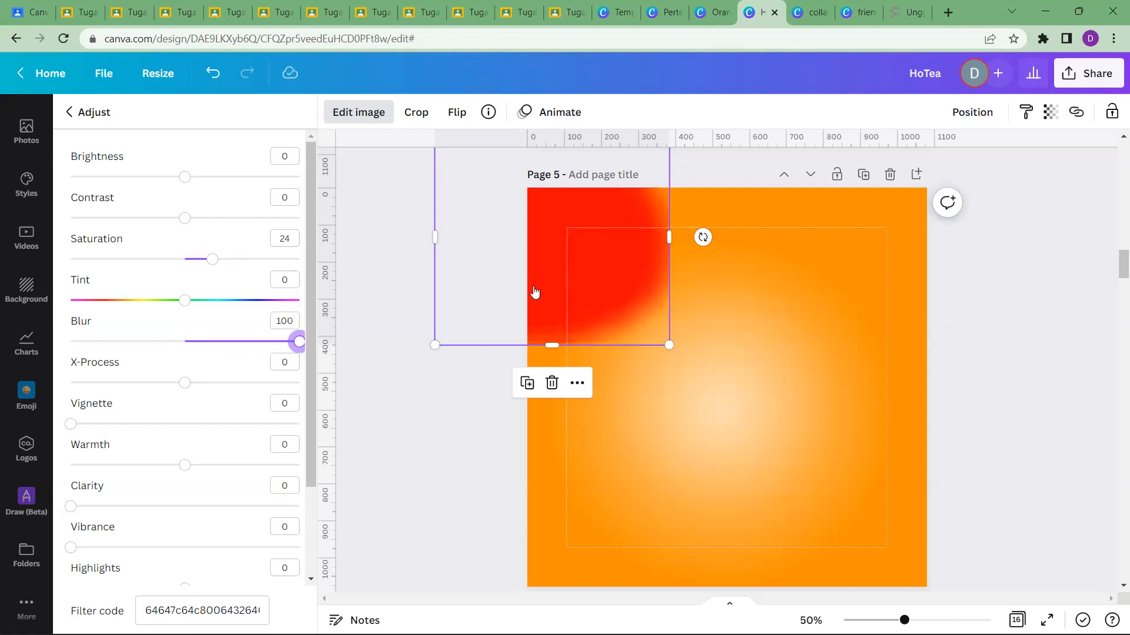
Enlarge the blurred red blob slightly and shift it further off the page's upper-left corner
drag(534, 293, 500, 301)
click(765, 268)
click(622, 334)
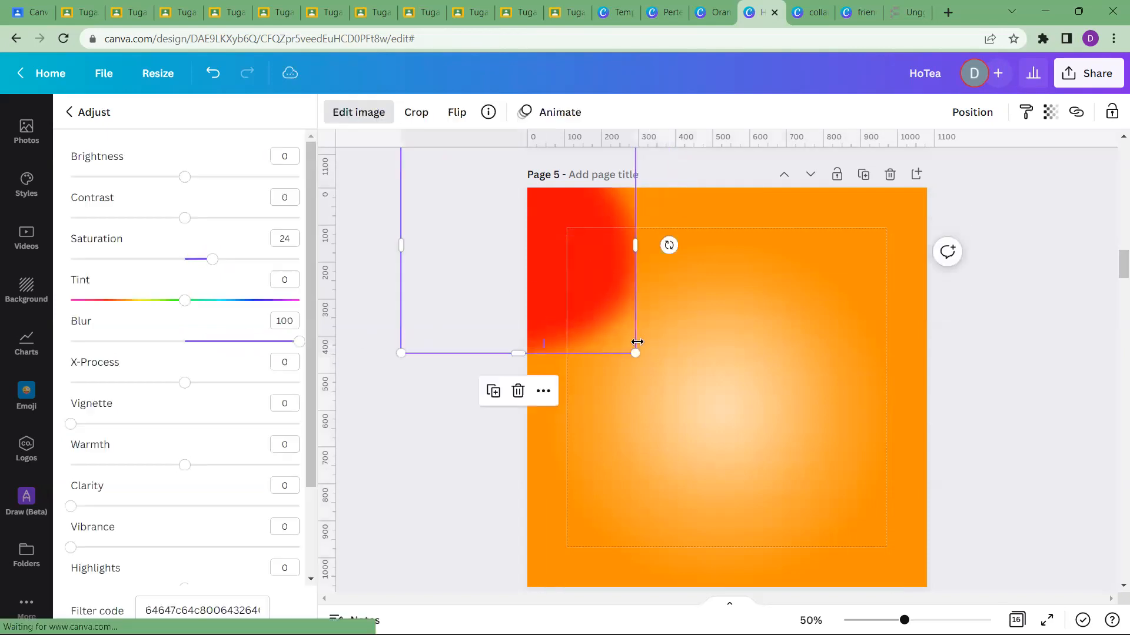
drag(635, 353, 670, 386)
drag(630, 330, 588, 272)
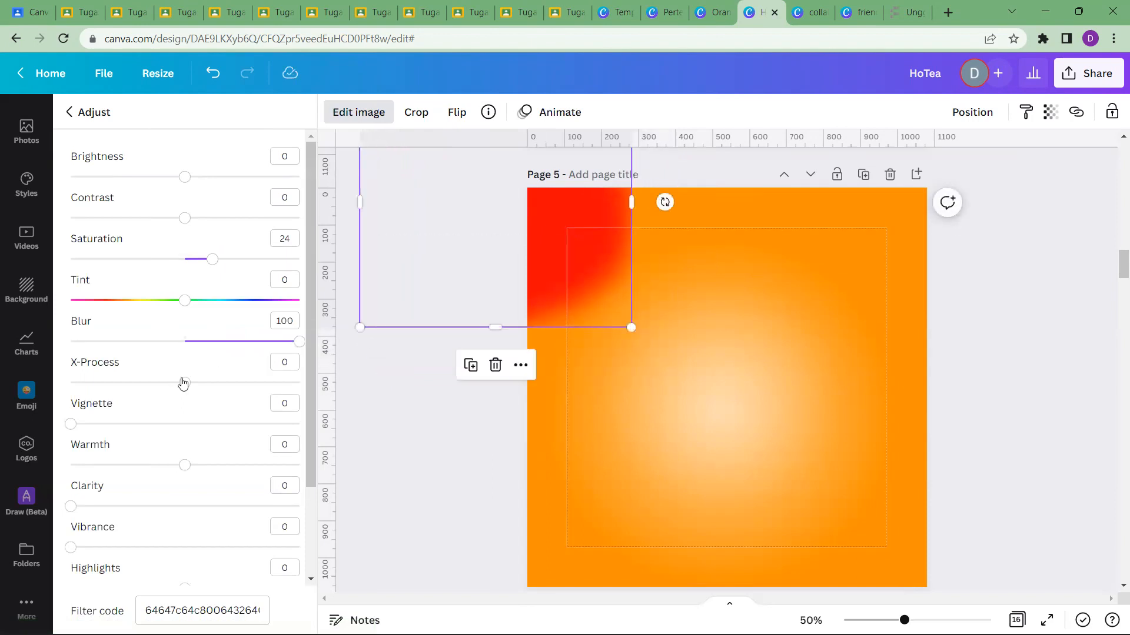
drag(227, 384, 320, 370)
click(435, 382)
Enlarge the blurred blob a bit more and move it to the left-centre of the page, then deselect it
click(613, 313)
drag(631, 327, 663, 348)
drag(637, 299, 769, 357)
drag(730, 394, 671, 414)
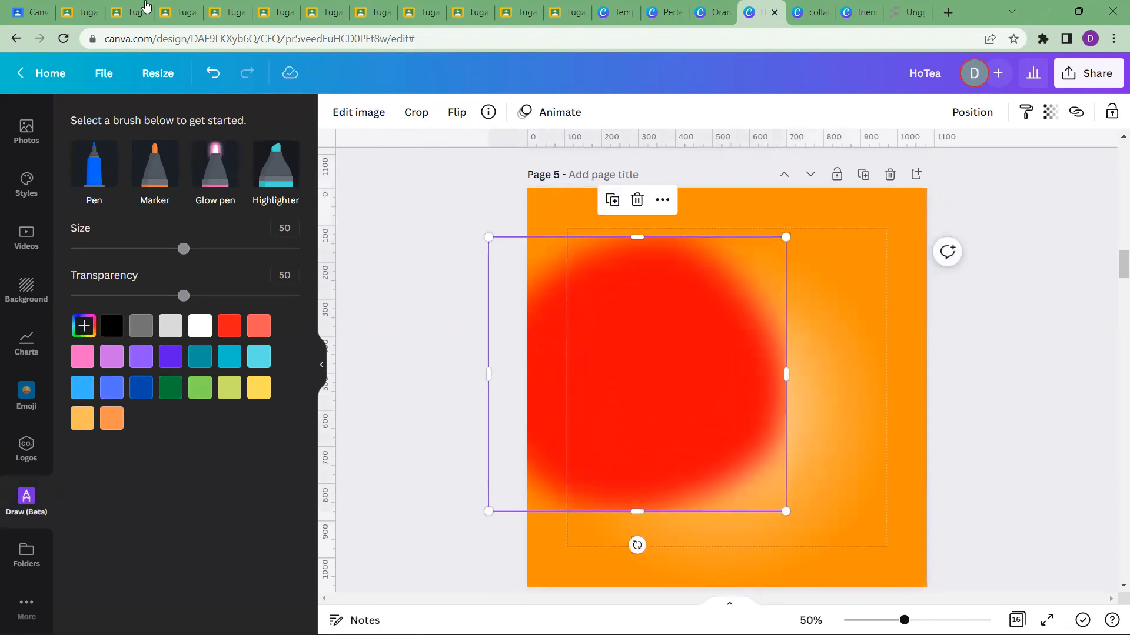
click(917, 433)
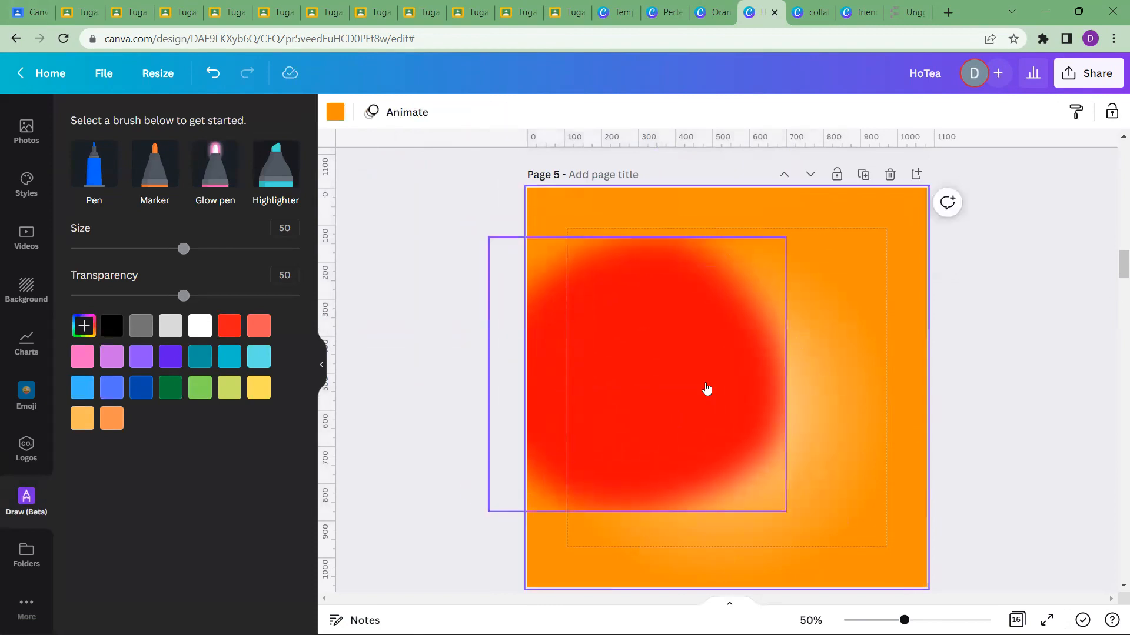
Slide the blurred blob mostly off the page's left edge and rotate it diagonally there
click(707, 386)
drag(383, 471, 363, 366)
drag(694, 371, 507, 393)
drag(585, 437, 585, 439)
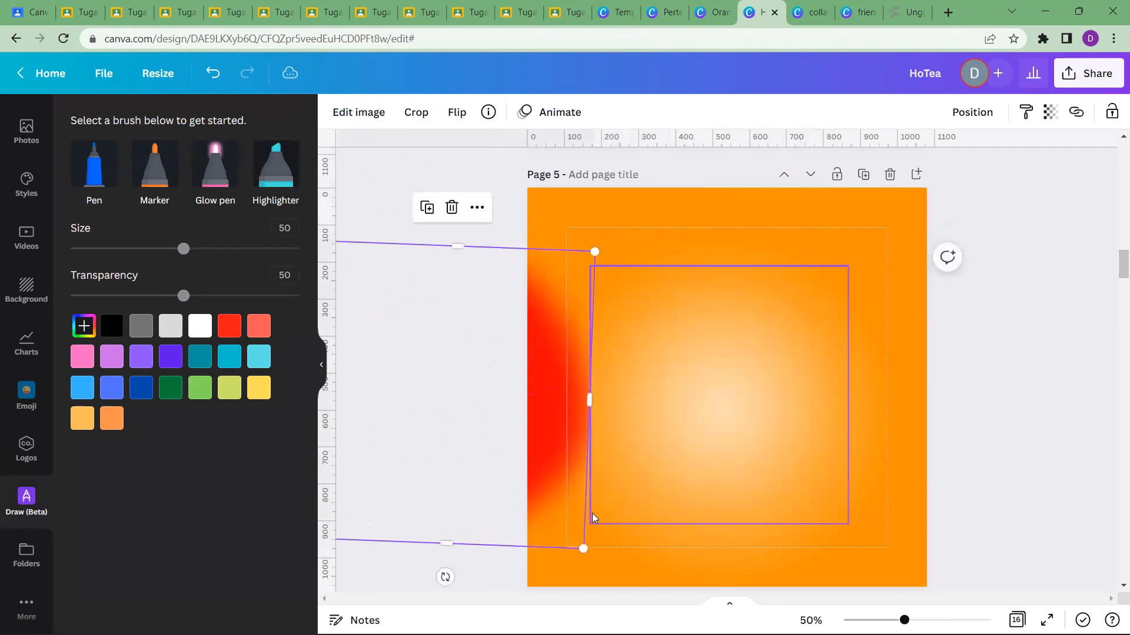
drag(445, 577, 373, 429)
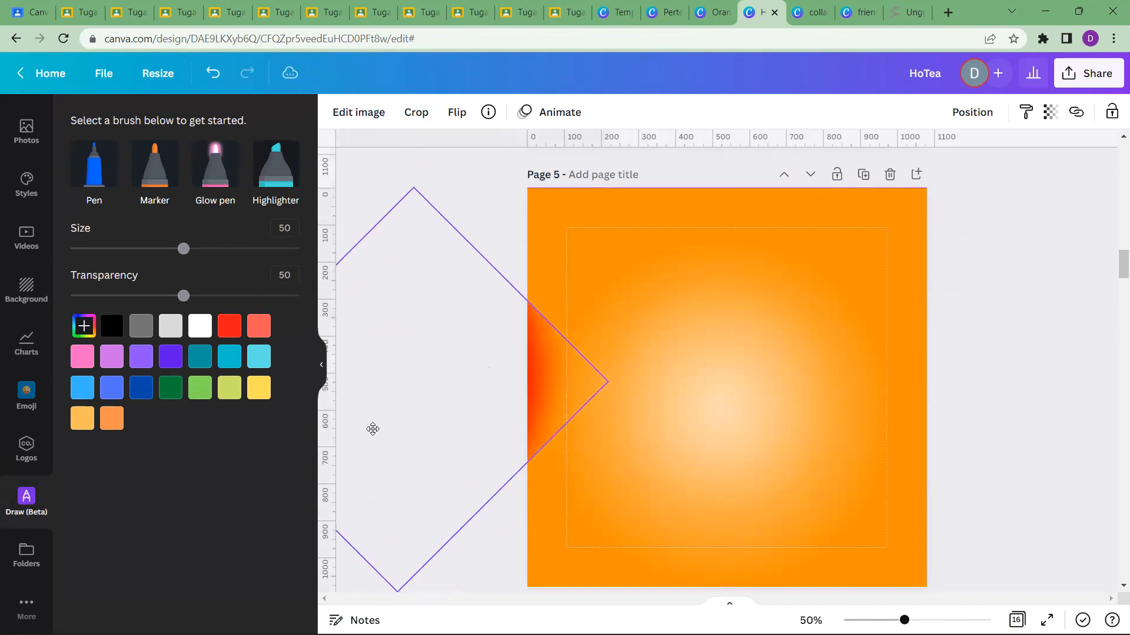
drag(432, 406, 426, 406)
click(1007, 356)
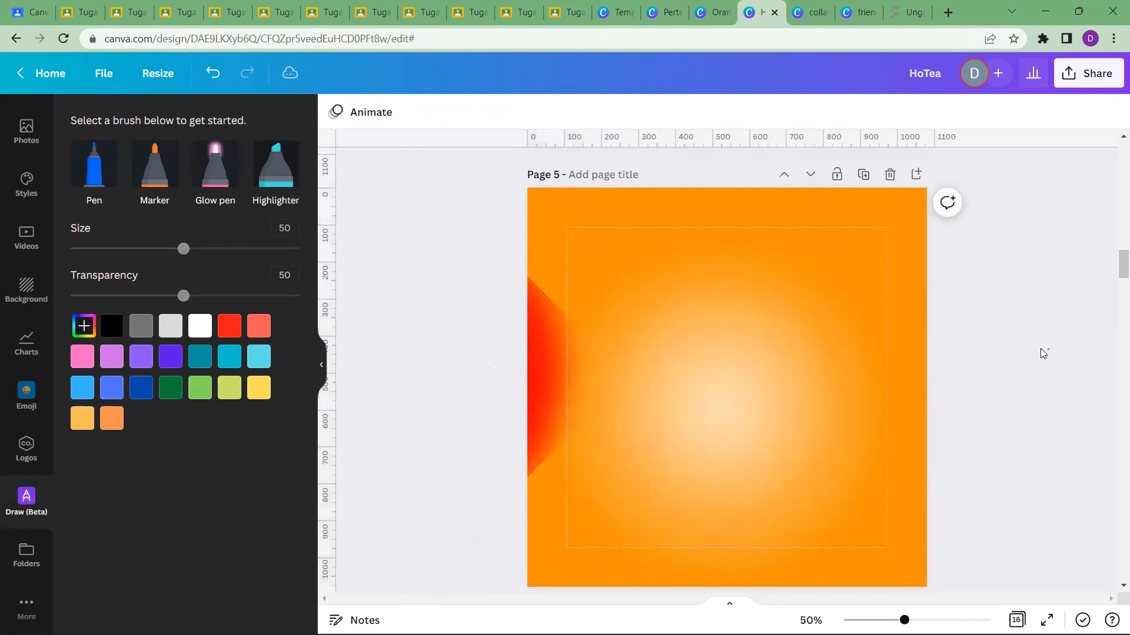
Bring the rotated red blob back onto the page and delete it
click(595, 397)
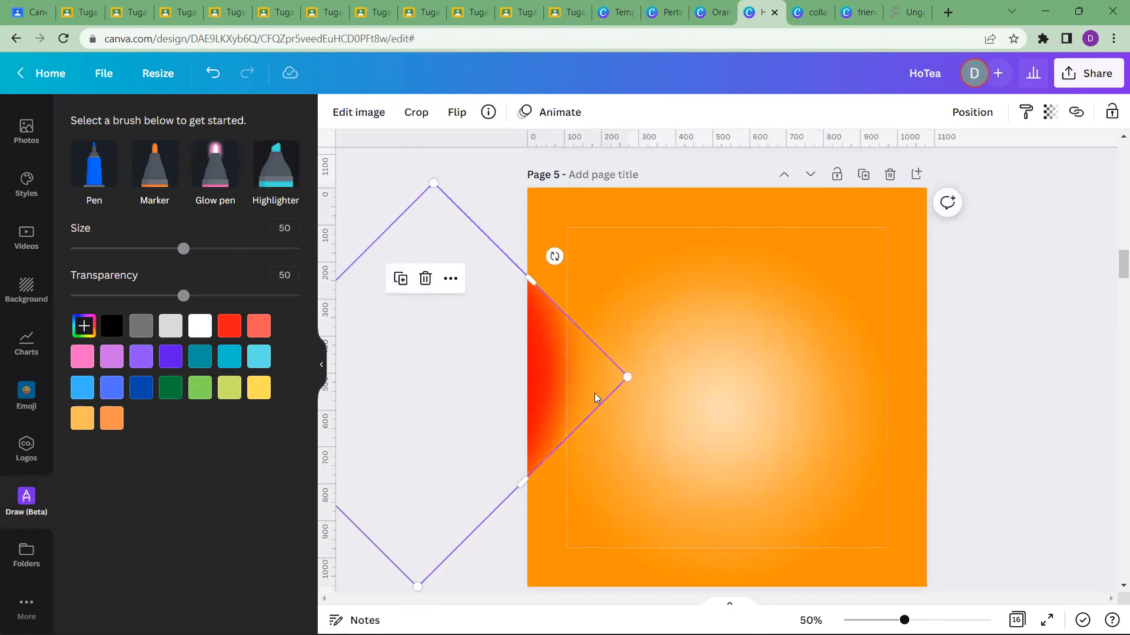
drag(544, 354, 770, 322)
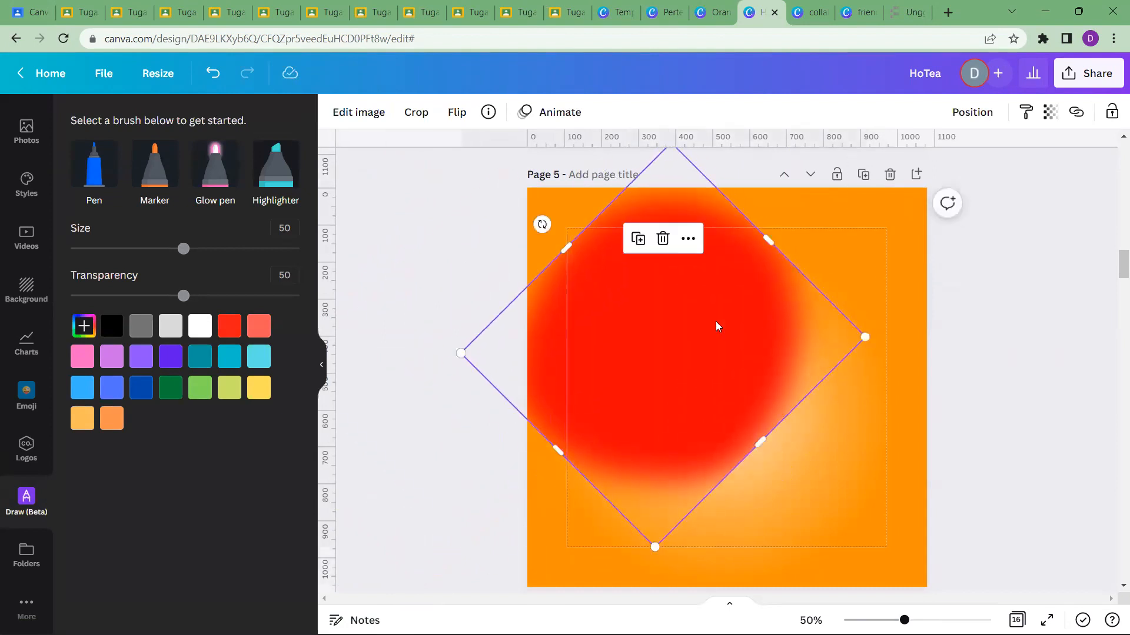
drag(666, 329, 592, 333)
key(Delete)
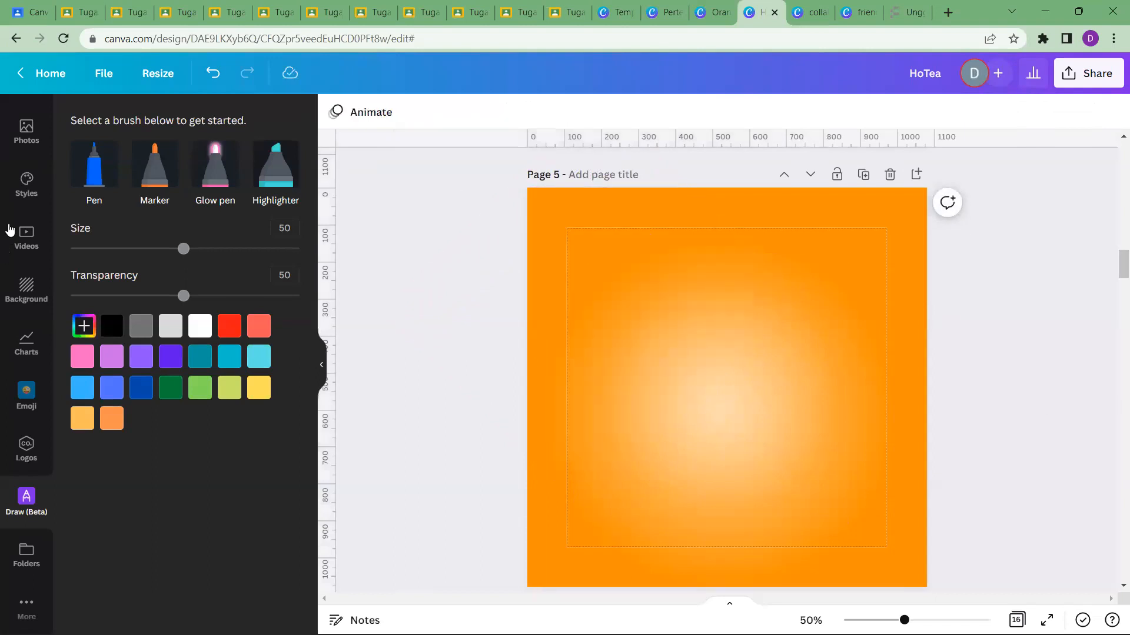
Paint the upper part of page 5 solid red with the Marker at size 100 and finish the drawing
click(155, 164)
click(230, 326)
drag(183, 248, 300, 249)
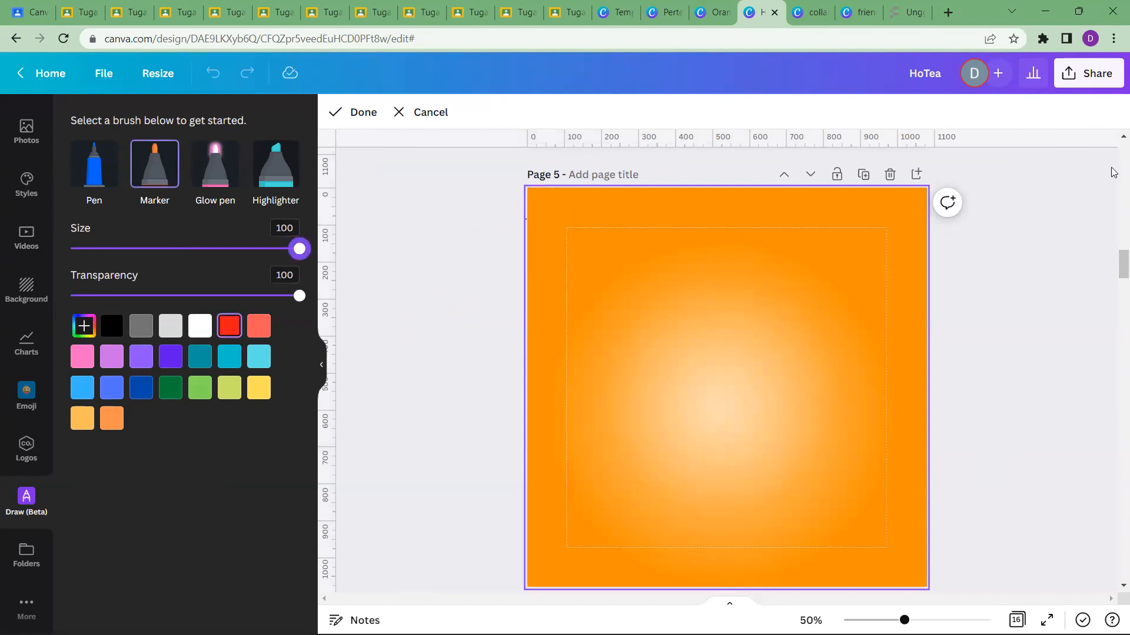
drag(532, 224, 974, 202)
mouse_move(619, 229)
mouse_down()
mouse_move(933, 240)
mouse_move(577, 277)
mouse_move(953, 277)
mouse_move(563, 320)
mouse_move(968, 325)
mouse_move(469, 386)
mouse_up()
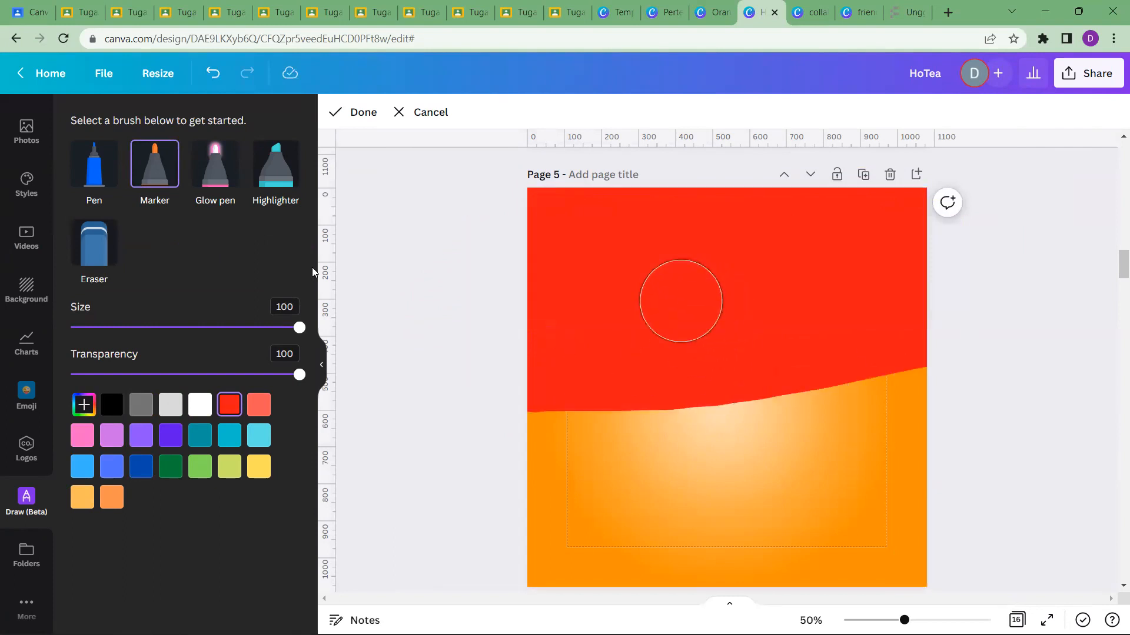
click(352, 112)
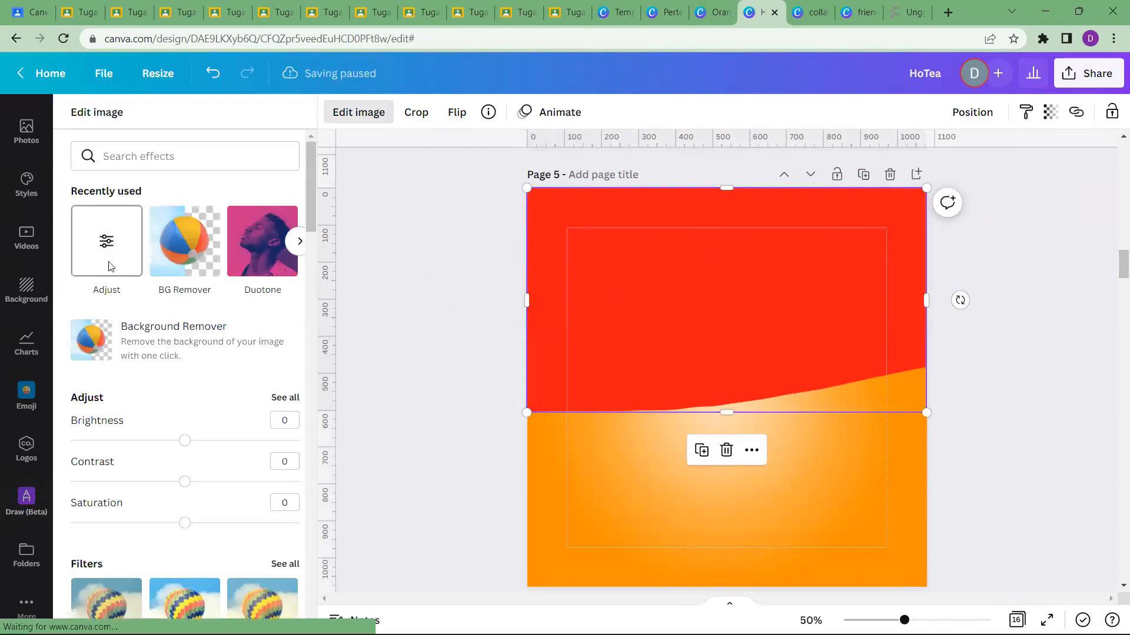
Adjust the red drawing to saturation 14, contrast -17, brightness -8 and blur 100
click(106, 241)
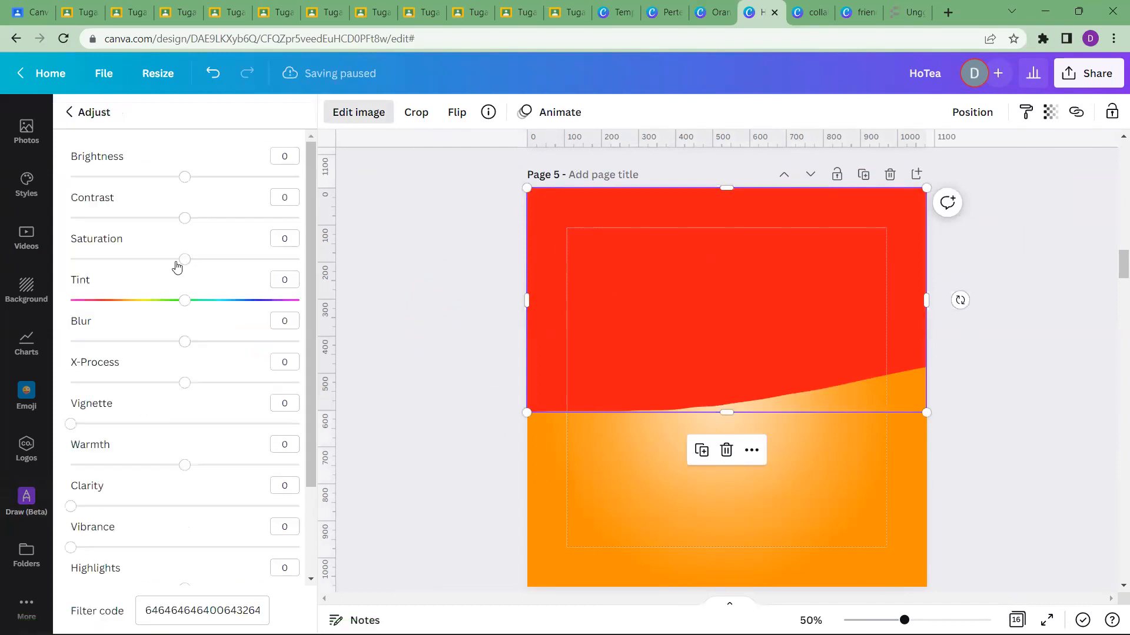
drag(177, 259, 200, 259)
mouse_move(185, 218)
mouse_down()
mouse_move(213, 219)
mouse_move(111, 217)
mouse_move(165, 218)
mouse_up()
mouse_move(185, 176)
mouse_down()
mouse_move(212, 177)
mouse_move(176, 177)
mouse_up()
scroll(184, 350, down, 2)
drag(220, 273, 320, 275)
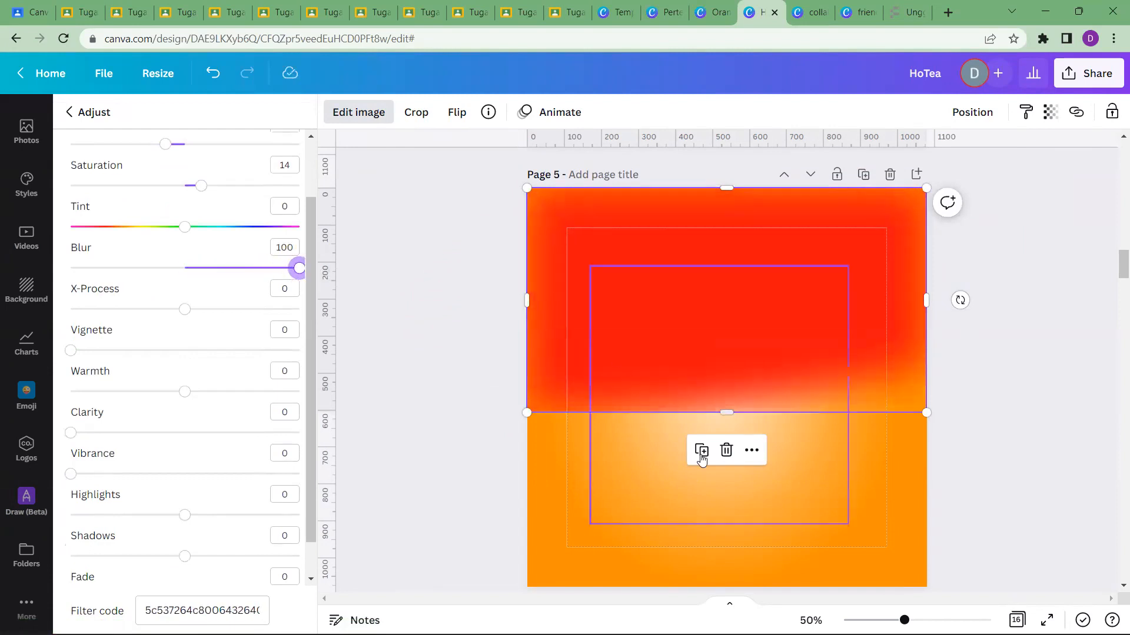
click(1000, 396)
click(797, 361)
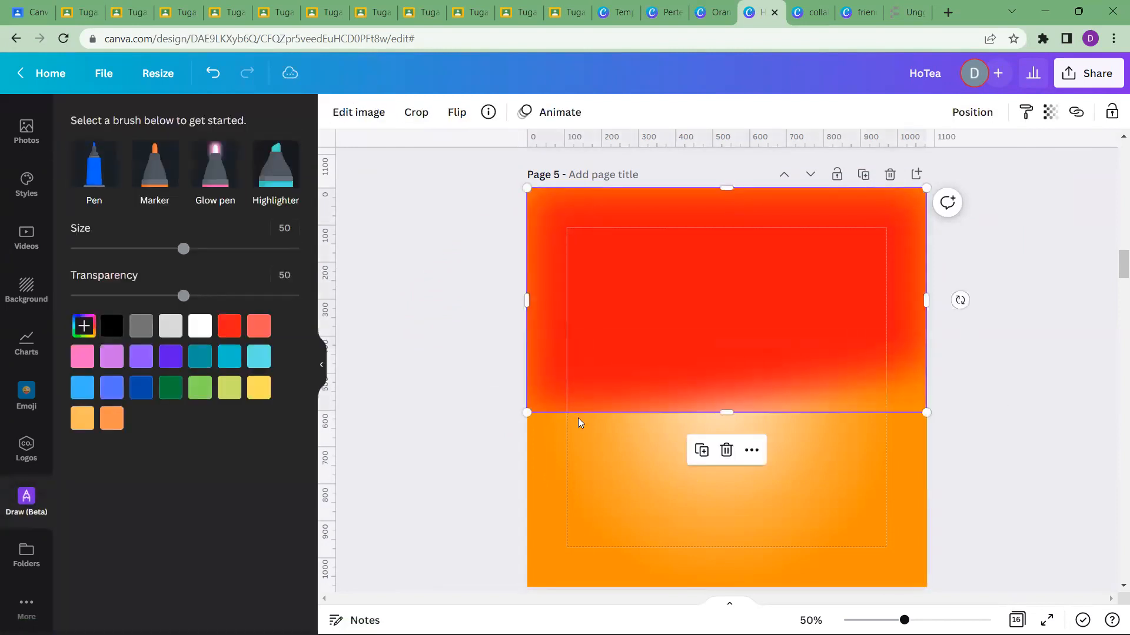
click(541, 434)
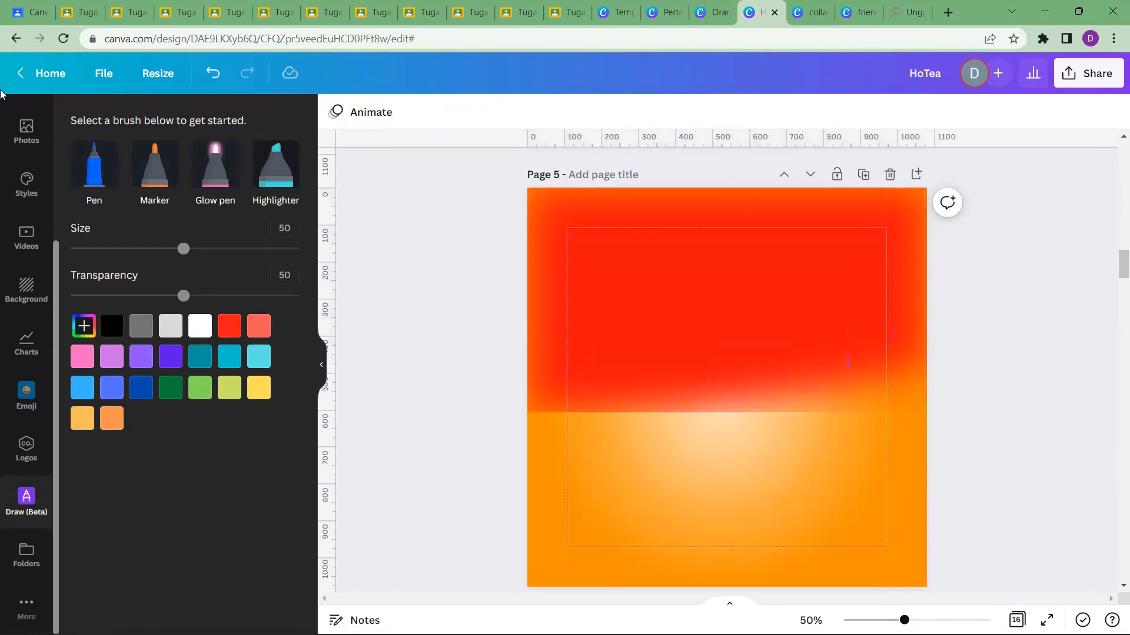
Open the Blur effect for the red drawing and brush along its lower edge at intensity 30, spread 50 and brush size 50
scroll(12, 176, up, 3)
click(647, 366)
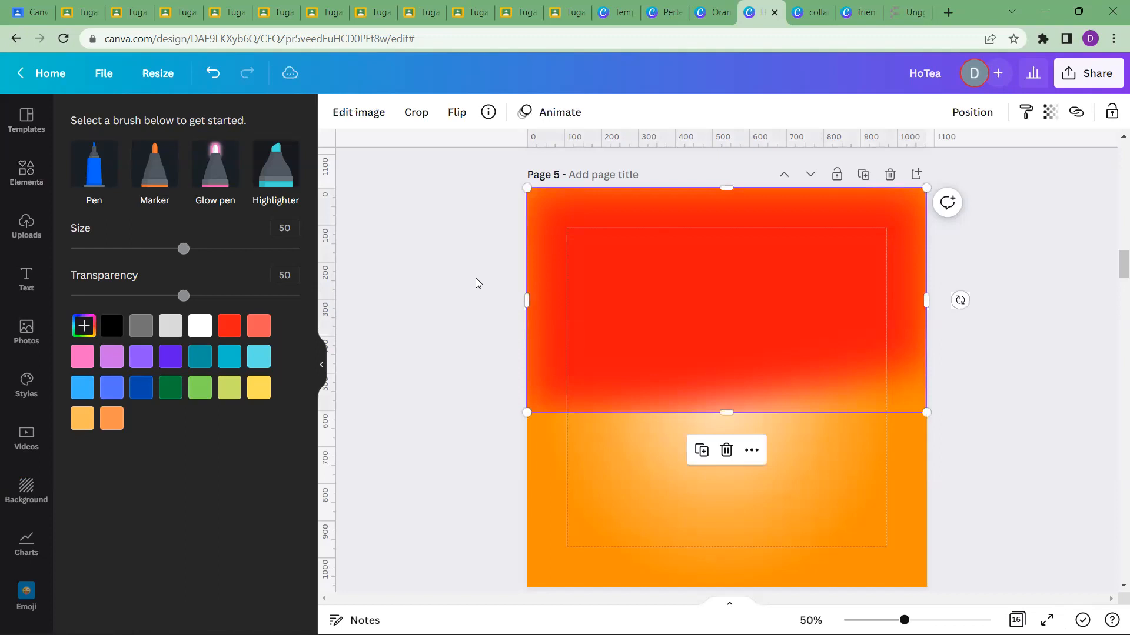
click(370, 117)
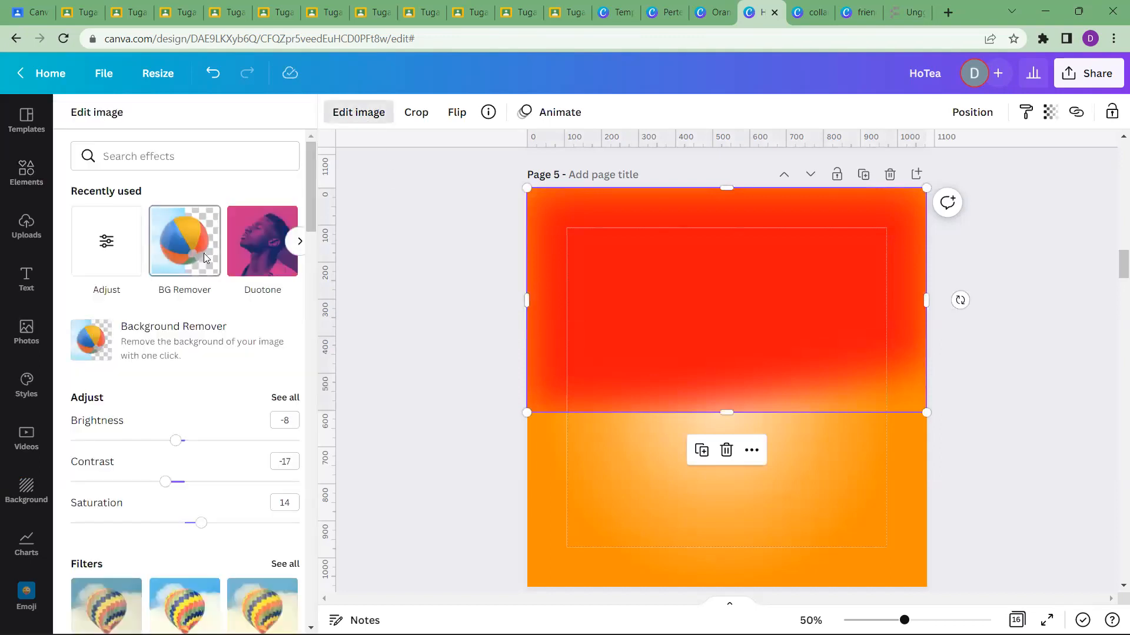
scroll(235, 324, down, 6)
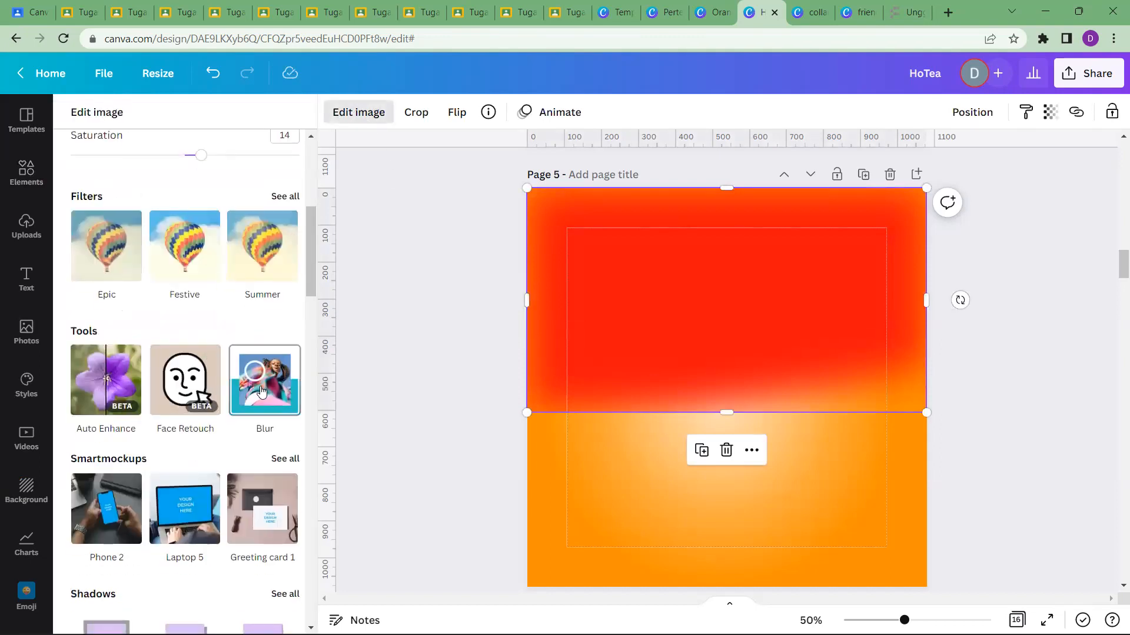
scroll(262, 391, up, 5)
scroll(255, 383, down, 5)
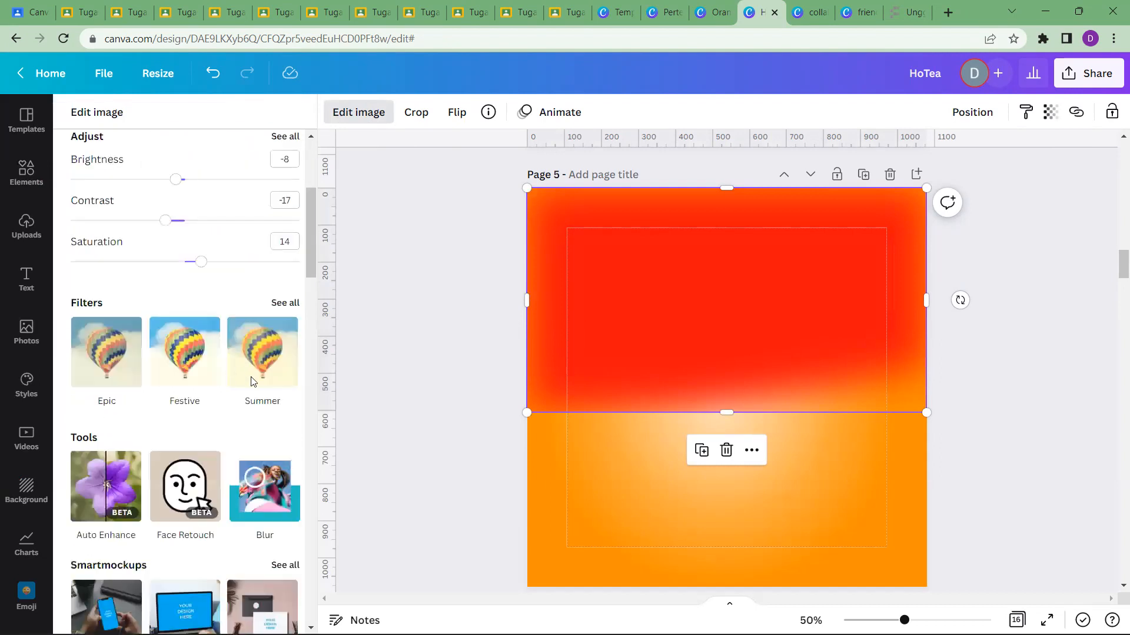
click(256, 378)
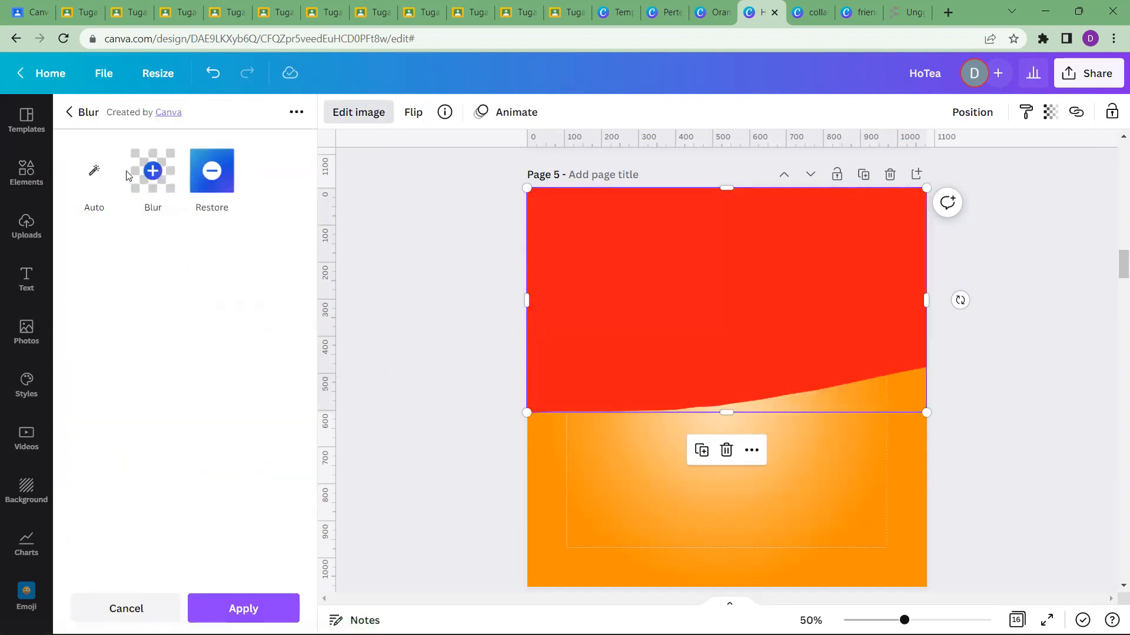
click(152, 184)
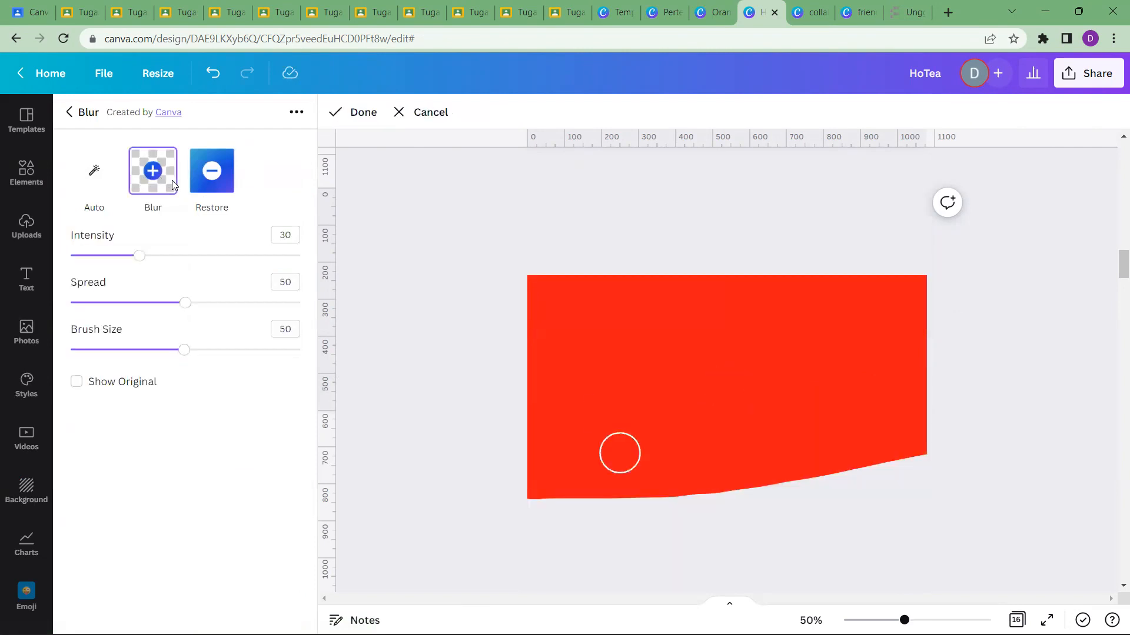
mouse_move(591, 491)
mouse_down()
mouse_move(900, 481)
mouse_move(903, 467)
mouse_move(852, 462)
mouse_move(670, 491)
mouse_move(480, 484)
mouse_move(870, 469)
mouse_up()
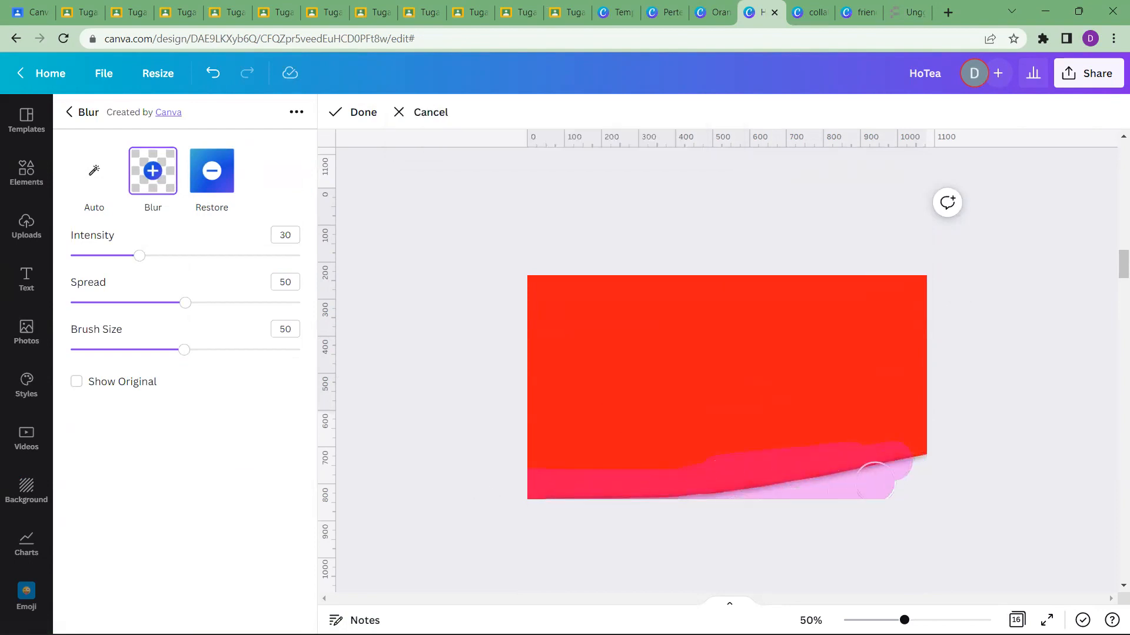
Raise the blur brush to intensity 100 and spread 100 and brush the drawing's lower edge again
drag(139, 256, 330, 262)
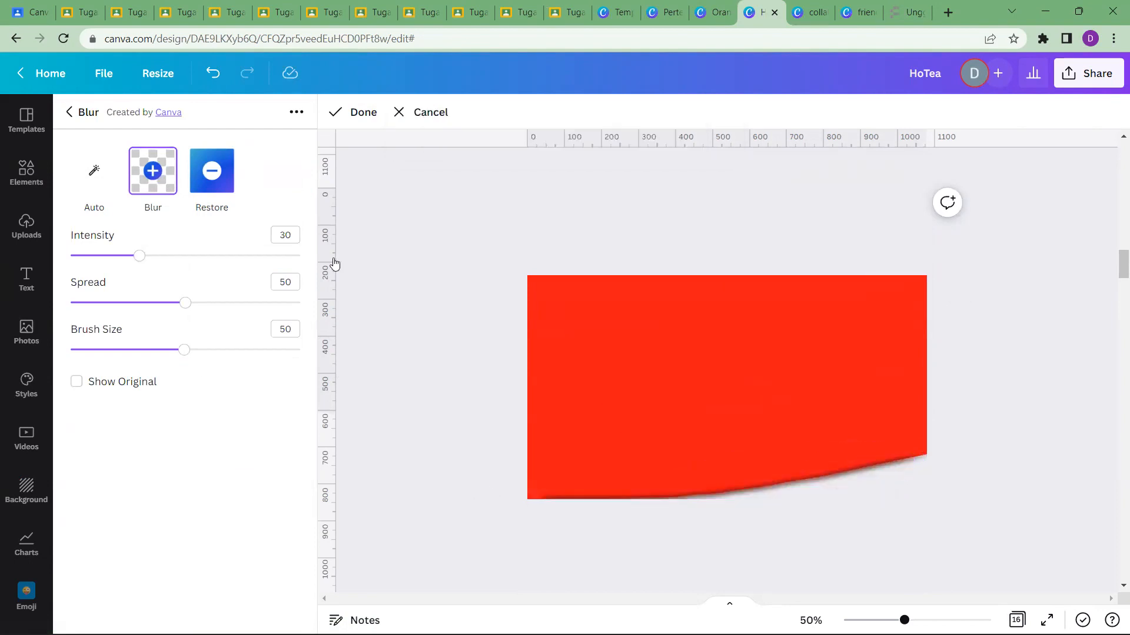
drag(185, 303, 369, 312)
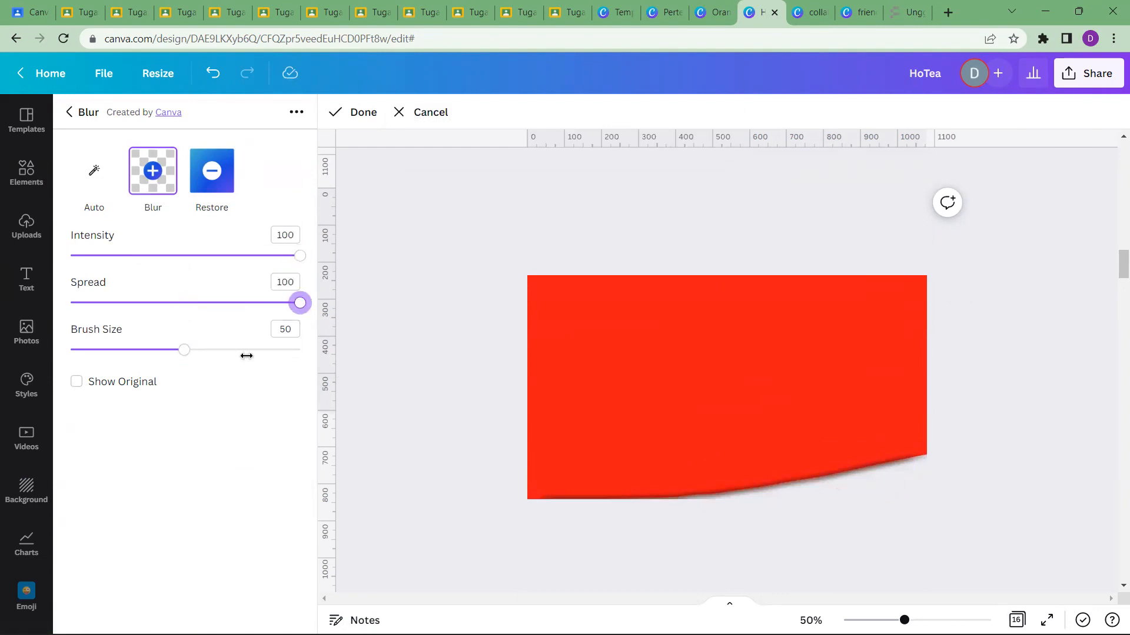
mouse_move(600, 488)
mouse_down()
mouse_move(930, 456)
mouse_move(655, 493)
mouse_move(547, 479)
mouse_move(530, 491)
mouse_up()
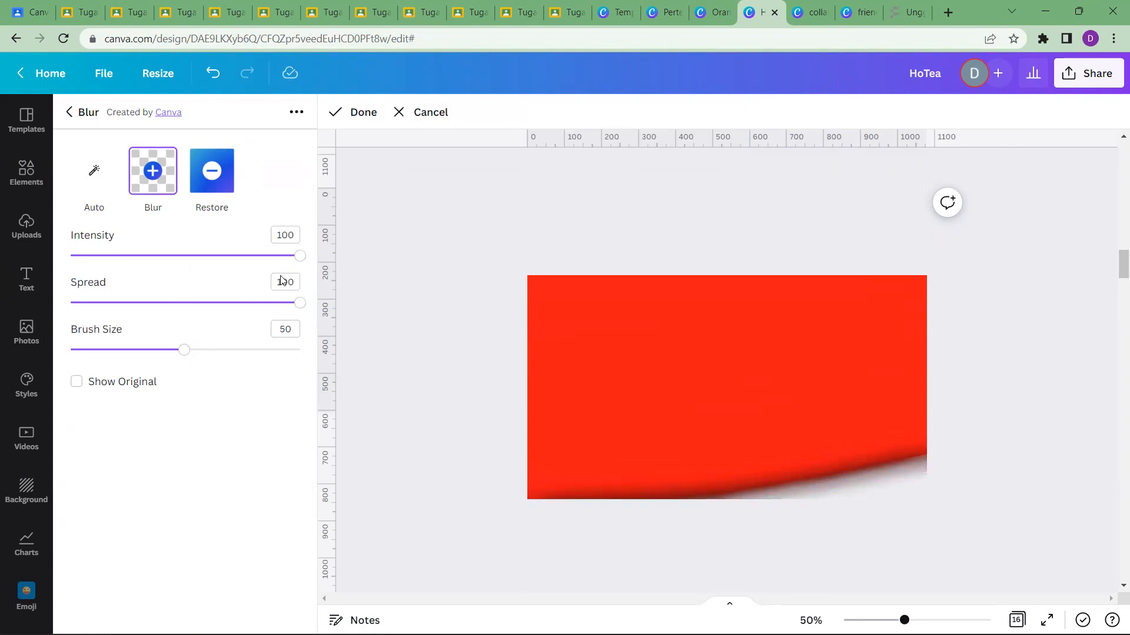
Lower the blur brush intensity to 34 and switch the Blur effect to Auto mode
click(289, 256)
drag(278, 261, 8, 305)
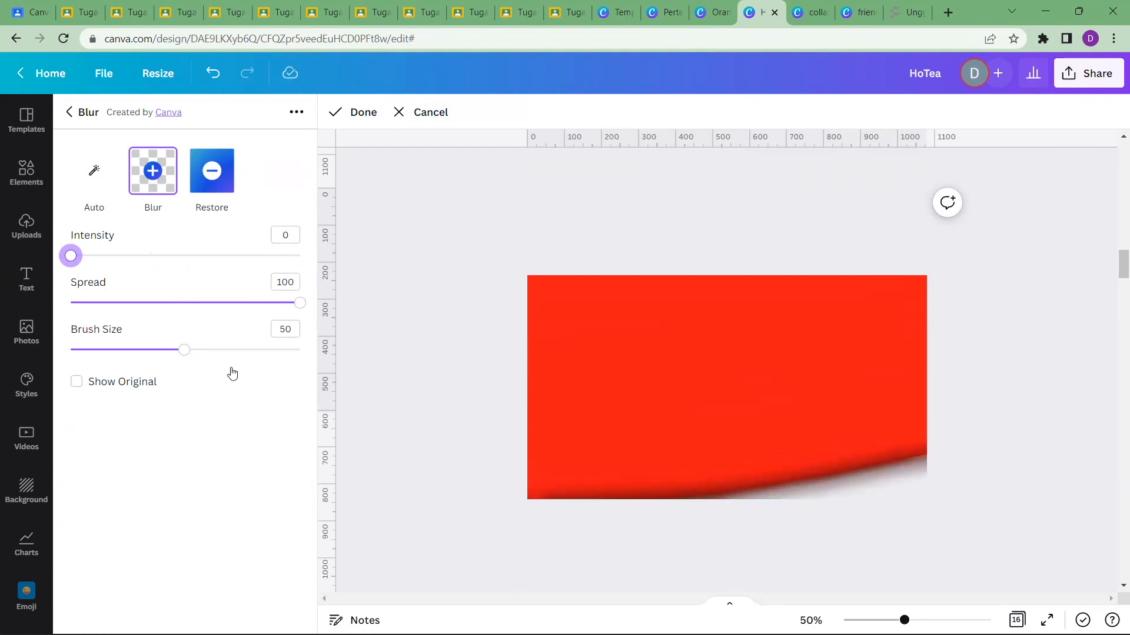
drag(71, 256, 149, 256)
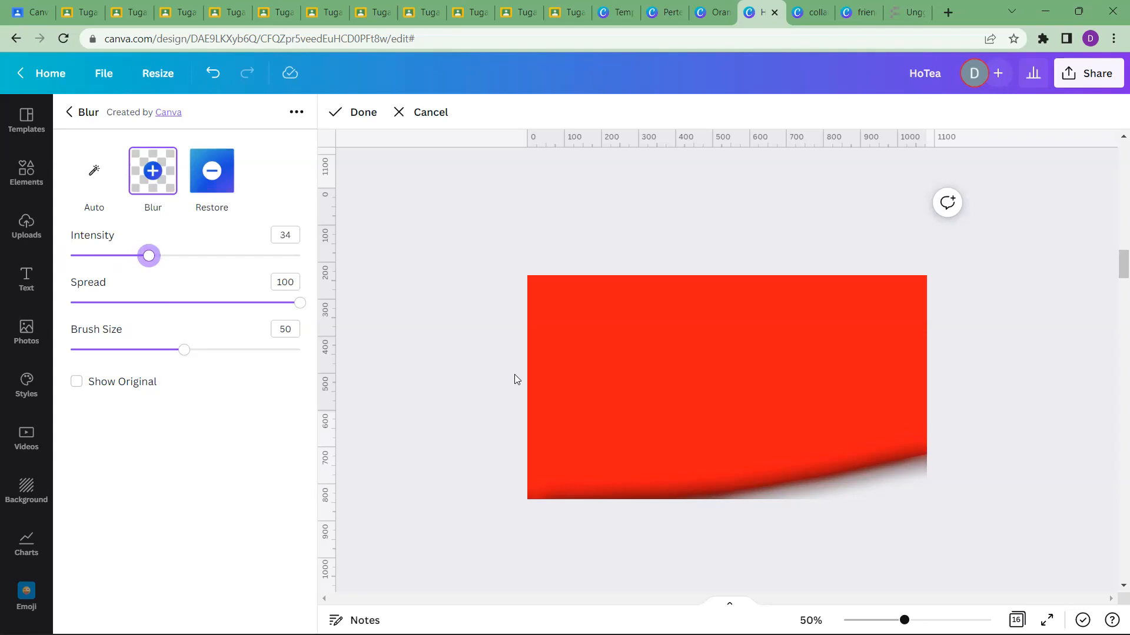
click(93, 170)
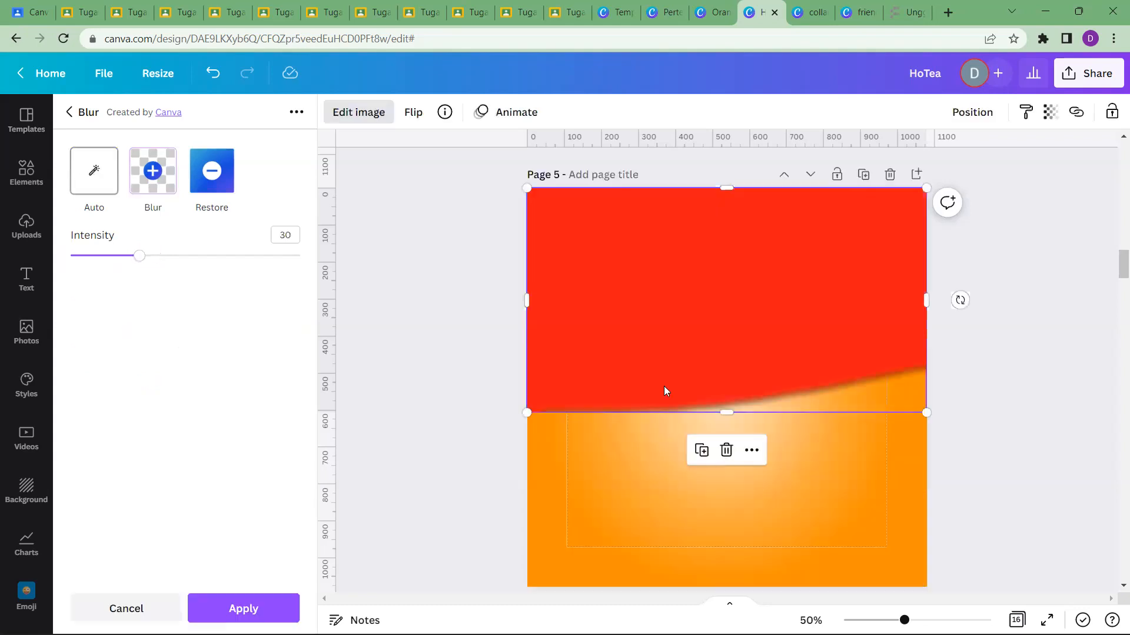
Move the red drawing slightly upward past the page's upper edge and reselect it
drag(803, 363, 814, 336)
click(850, 378)
click(988, 344)
click(802, 351)
Reopen the Blur effect for the red drawing, set the brush size to 100 and brush along its lower edge at intensity 30, spread 50
click(375, 119)
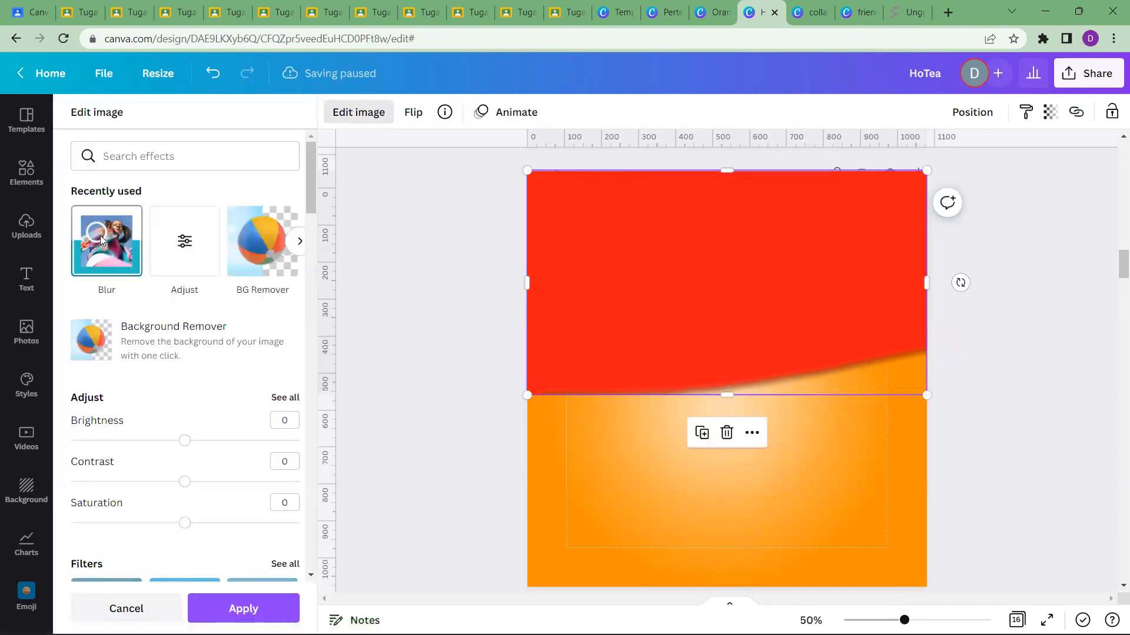
click(100, 236)
click(153, 173)
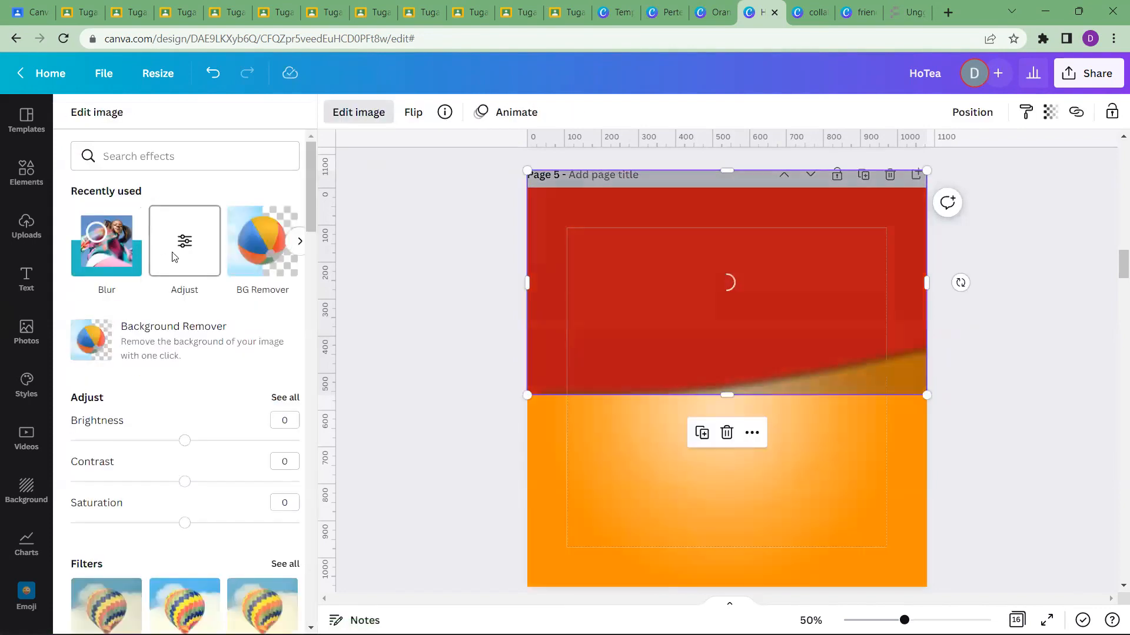
click(104, 253)
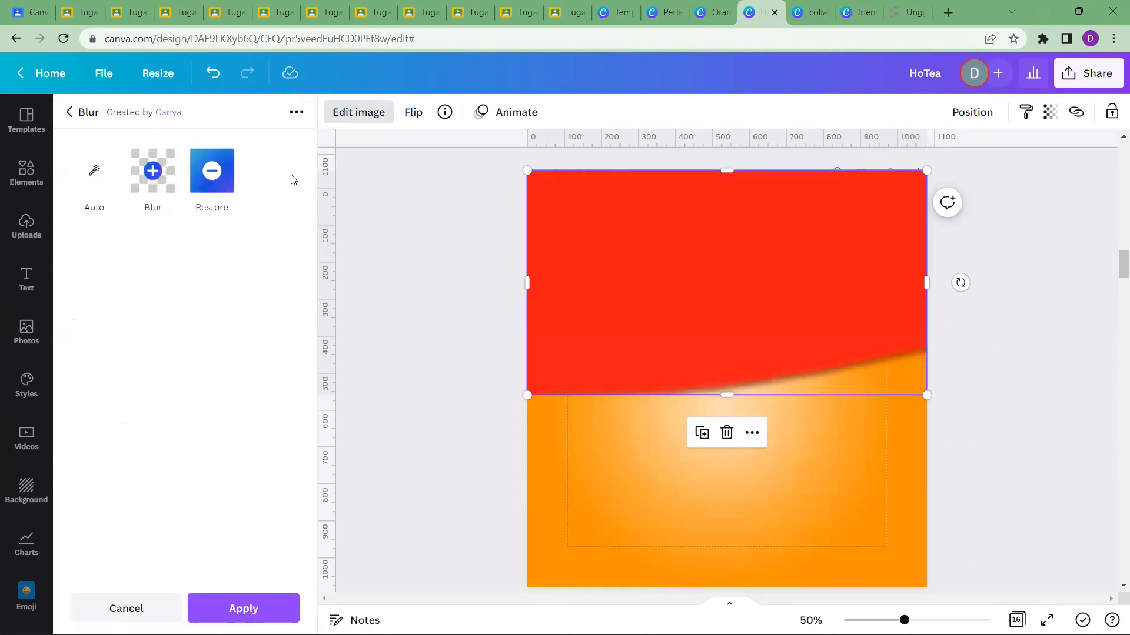
click(211, 172)
click(158, 172)
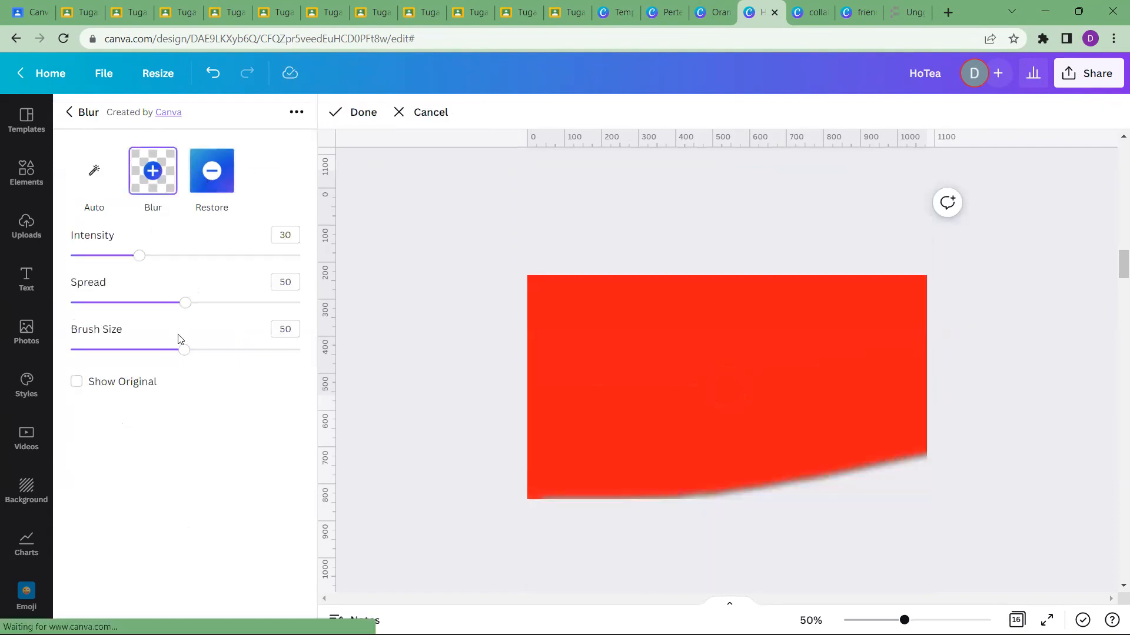
drag(185, 350, 336, 355)
mouse_move(817, 460)
mouse_down()
mouse_move(926, 427)
mouse_move(853, 448)
mouse_up()
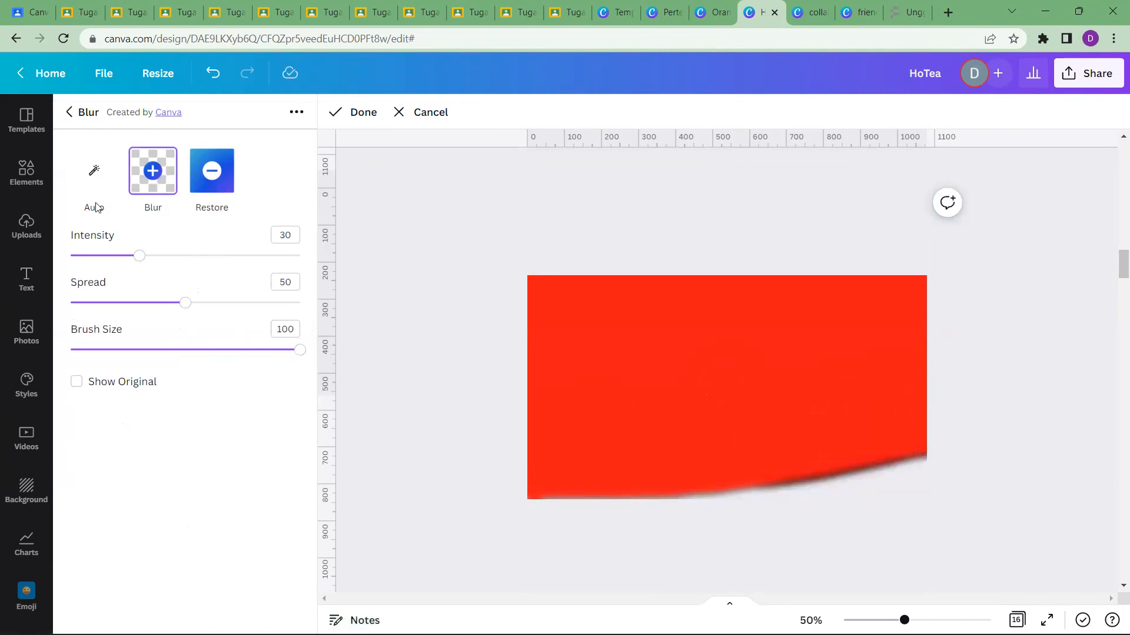
Try the blur brush on the drawing's lower edge at intensity 7 with spread 100 and spread 0, and switch the effect to Auto
mouse_move(126, 260)
mouse_down()
mouse_move(63, 262)
mouse_move(83, 256)
mouse_up()
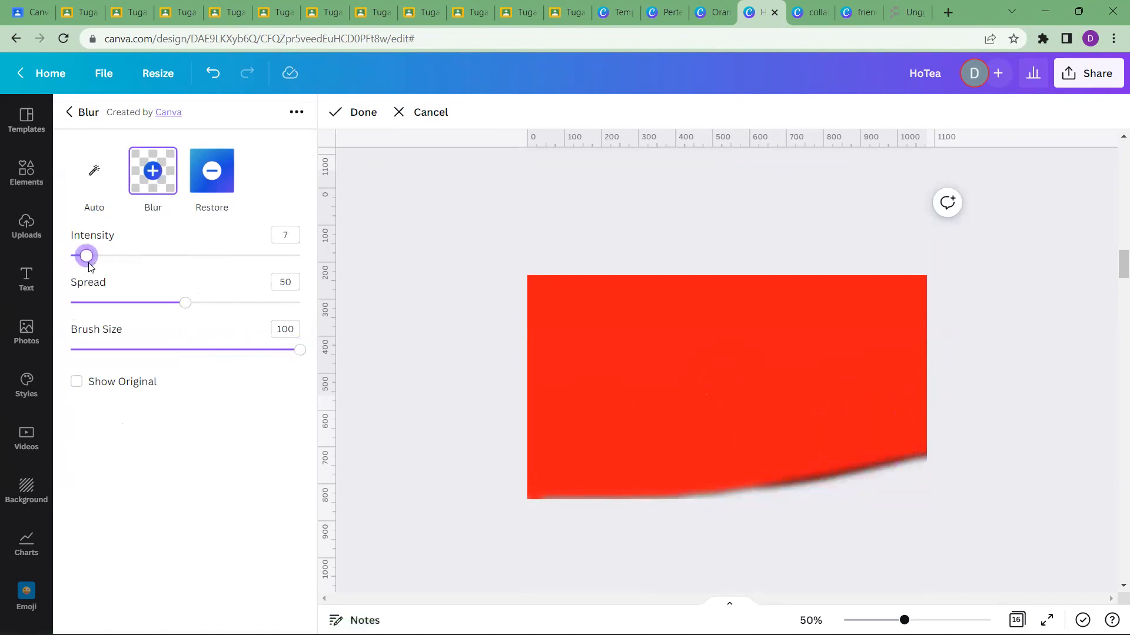
drag(190, 303, 308, 321)
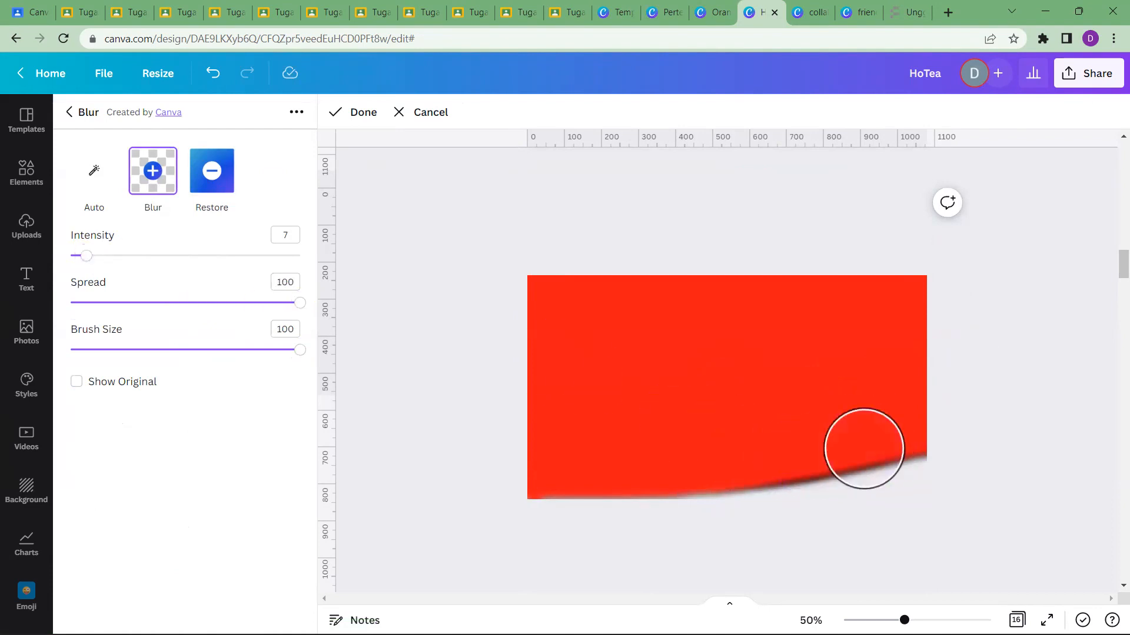
drag(299, 305, 71, 304)
mouse_move(618, 467)
mouse_down()
mouse_move(647, 477)
mouse_move(788, 478)
mouse_move(844, 454)
mouse_move(550, 459)
mouse_up()
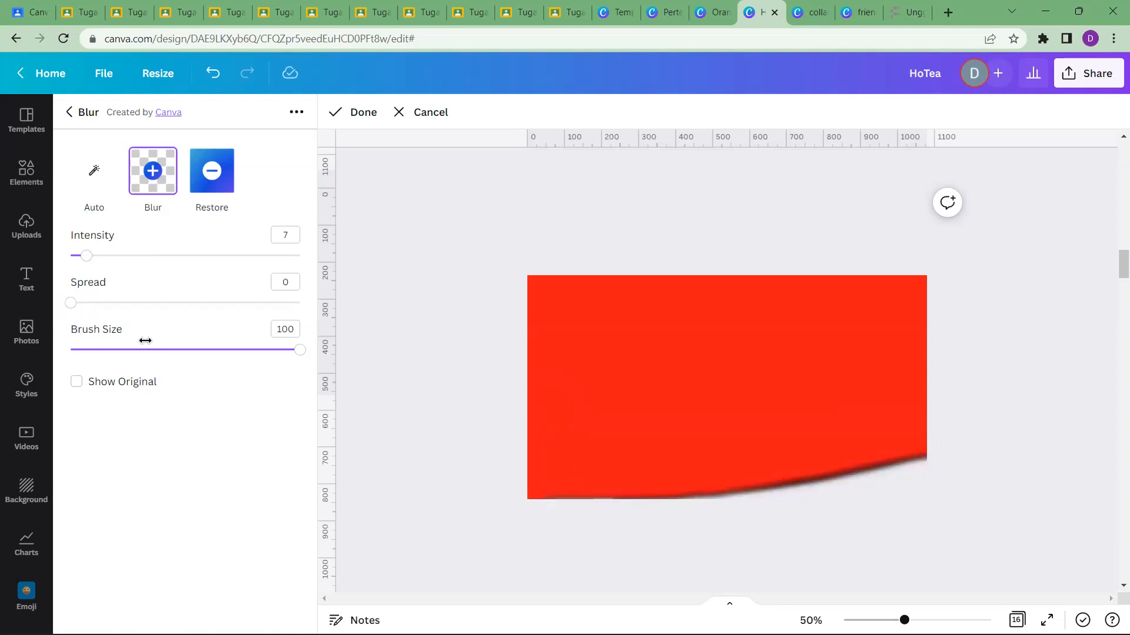
click(106, 196)
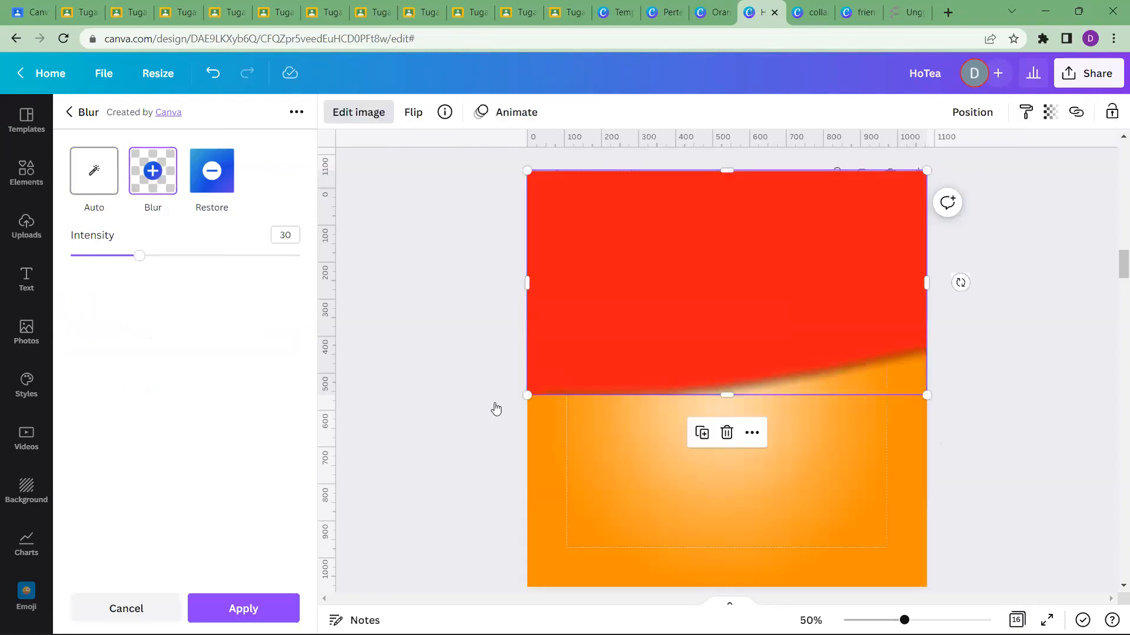
Delete the blurred red drawing from page 5
drag(769, 345, 752, 284)
click(892, 453)
click(1006, 395)
click(887, 280)
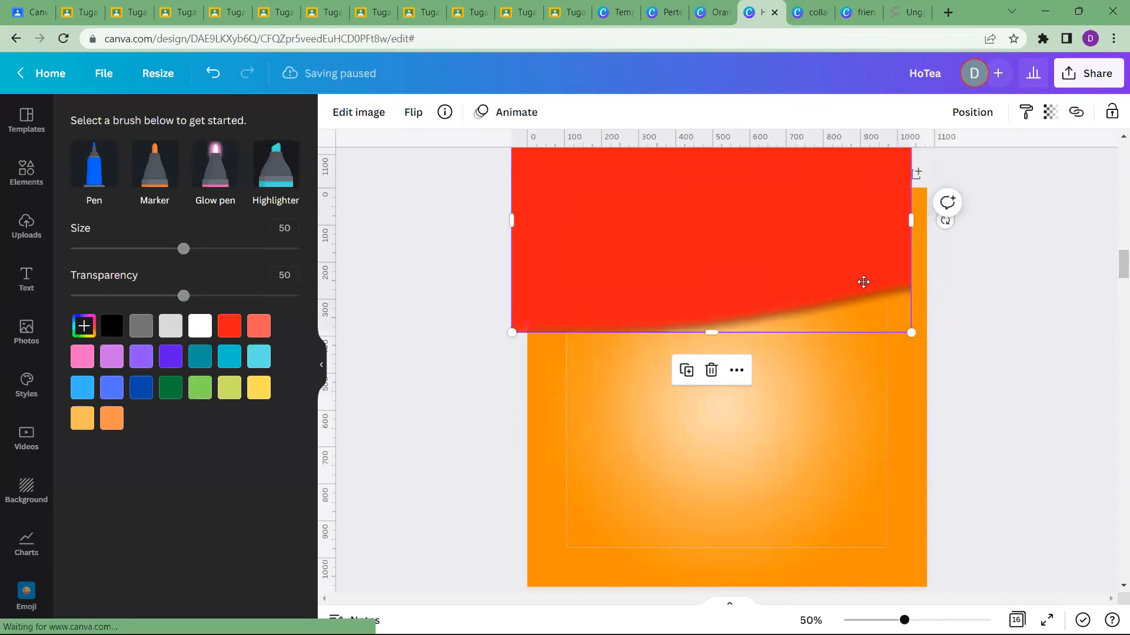
key(Delete)
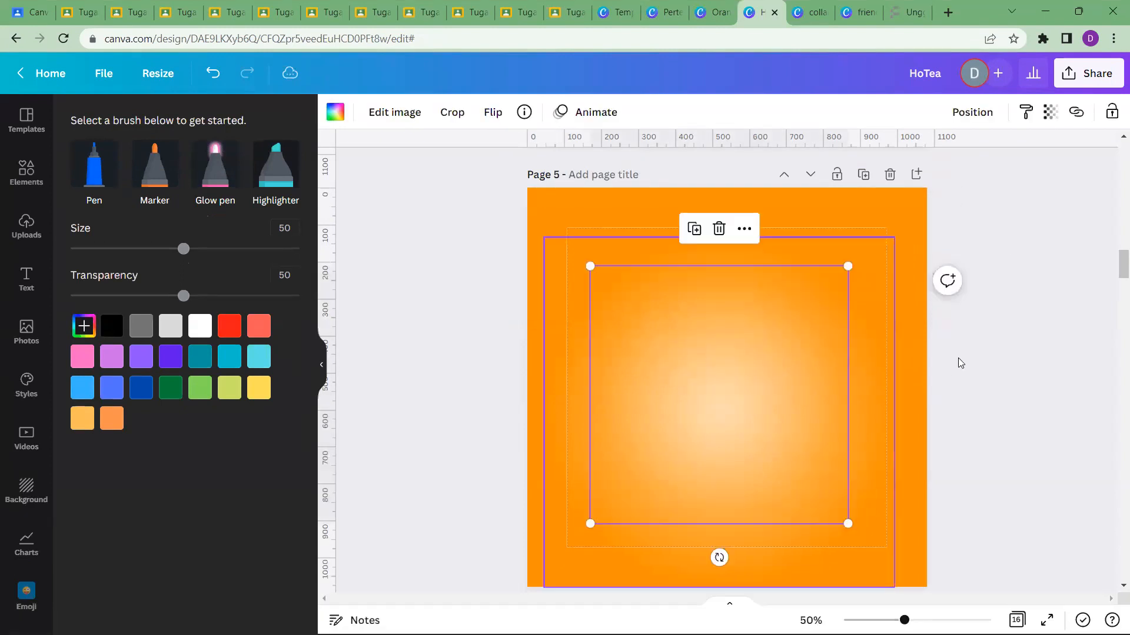
Delete the white blur-gradient glow from the middle of the orange page
click(949, 342)
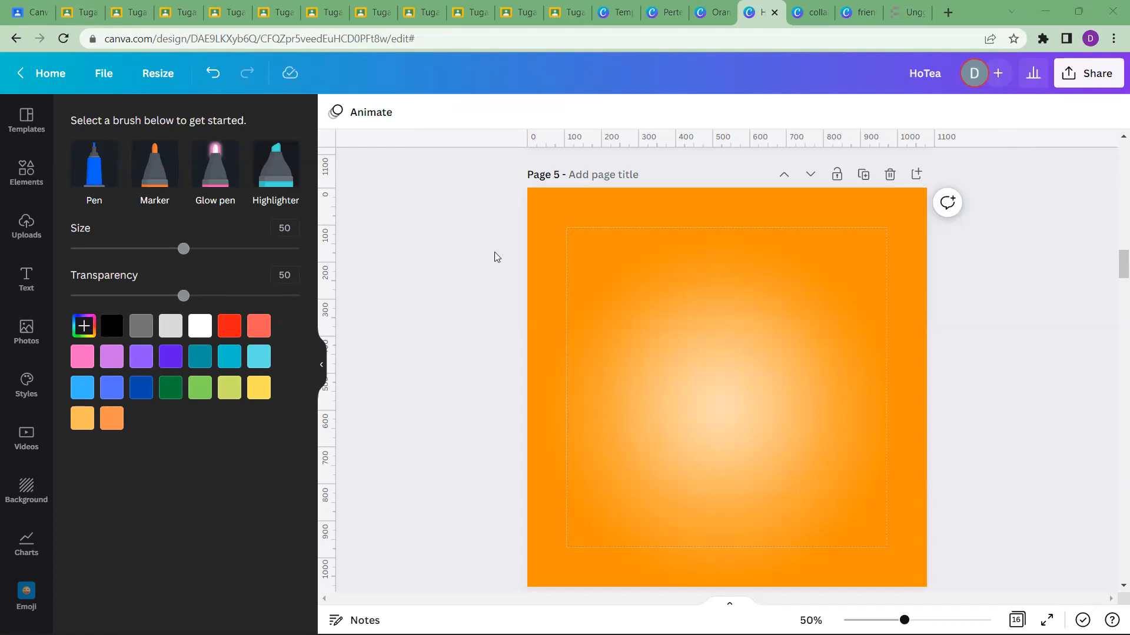
click(754, 423)
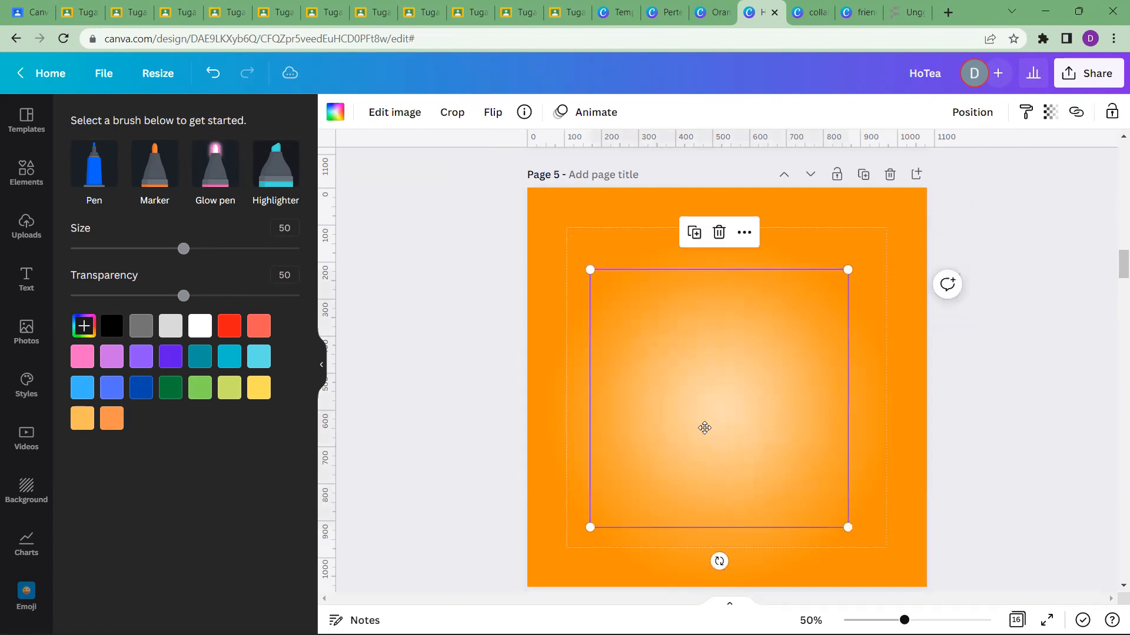
key(Delete)
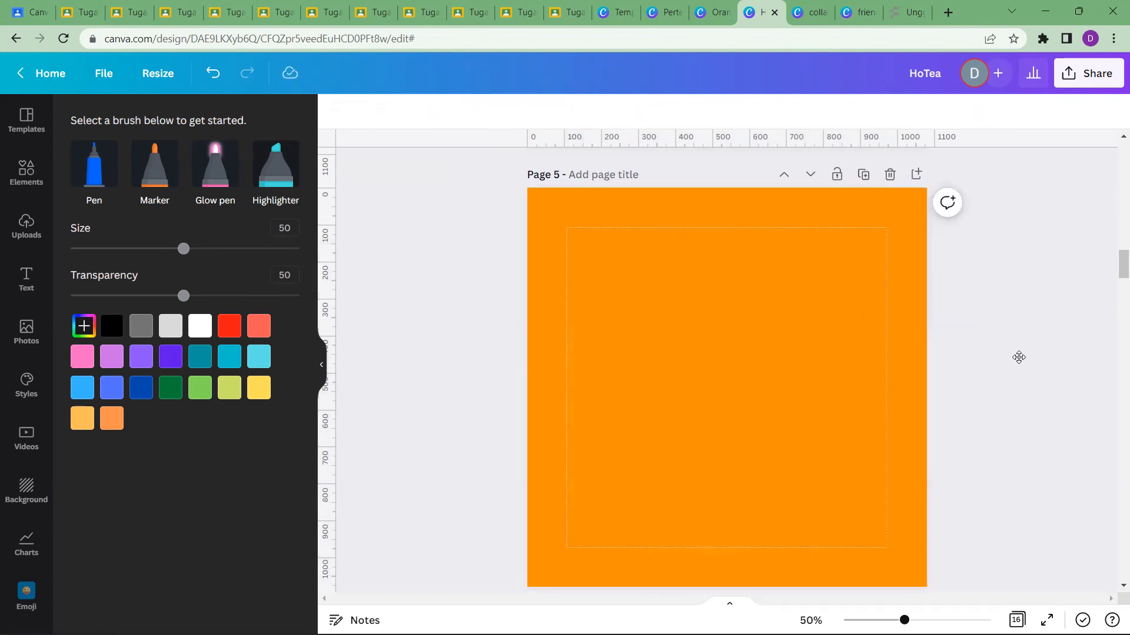